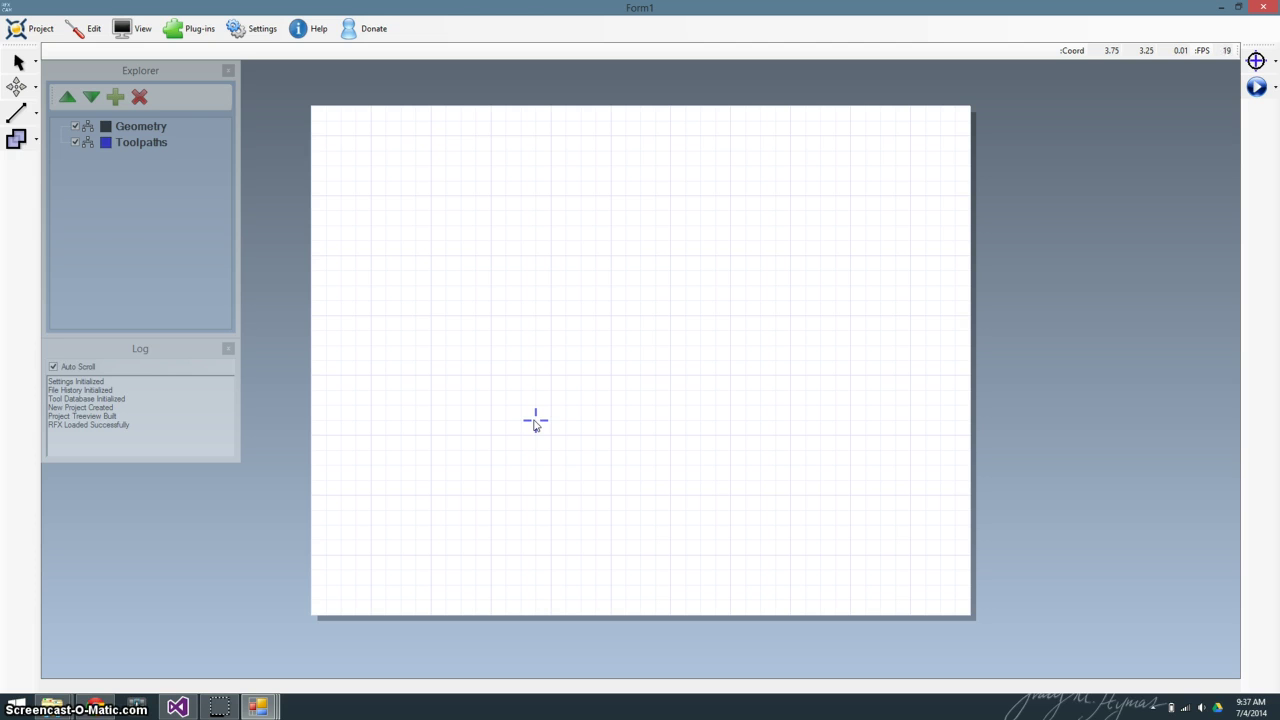
- Show the Project file commands (New, Open, Recent, Save, Save As, Import, Exit)
{"action": "left_click", "coordinate": [401, 210]}
{"action": "left_click", "coordinate": [35, 30]}
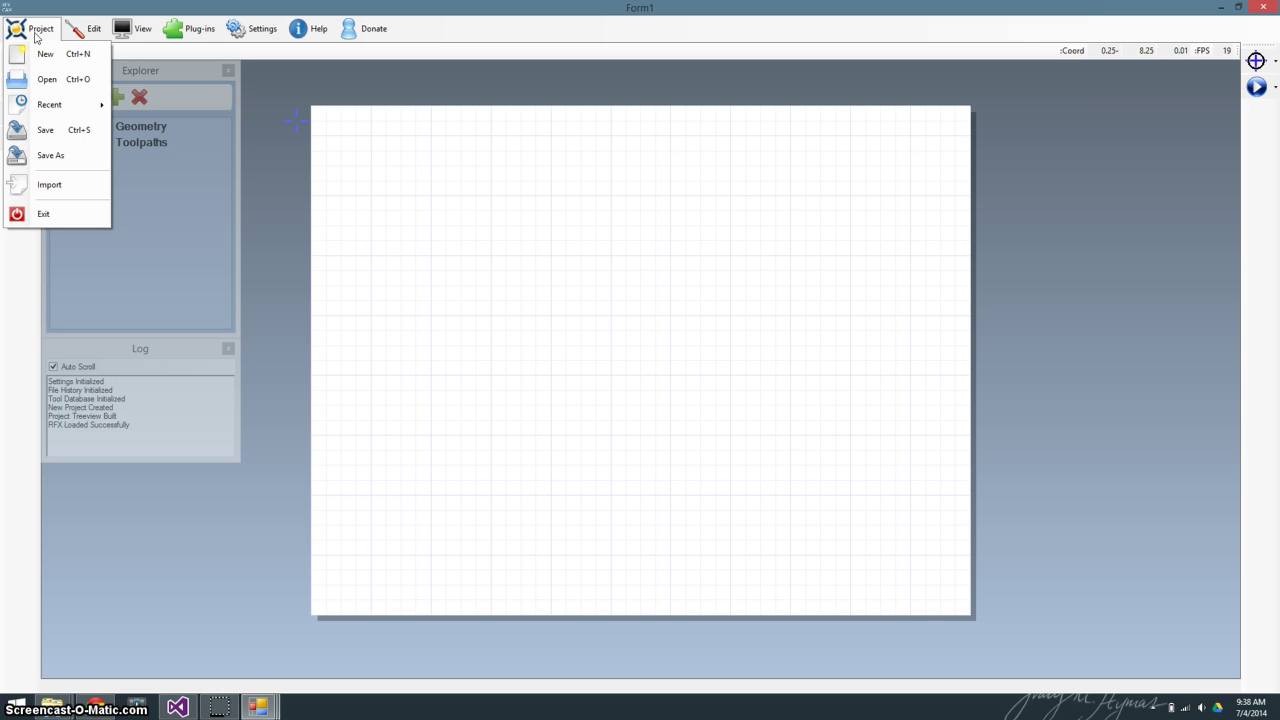
- Turn the workspace grid off and back on from View > Grid
{"action": "left_click", "coordinate": [68, 28]}
{"action": "left_click", "coordinate": [80, 30]}
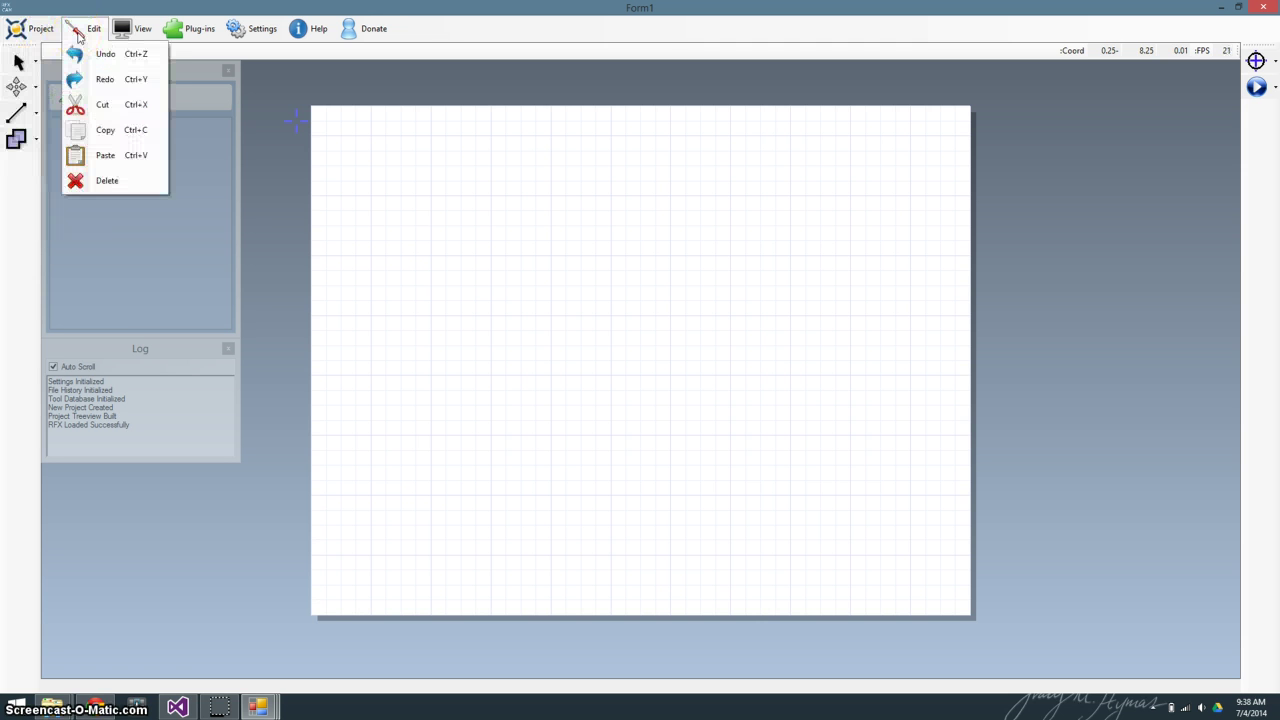
{"action": "left_click", "coordinate": [132, 32]}
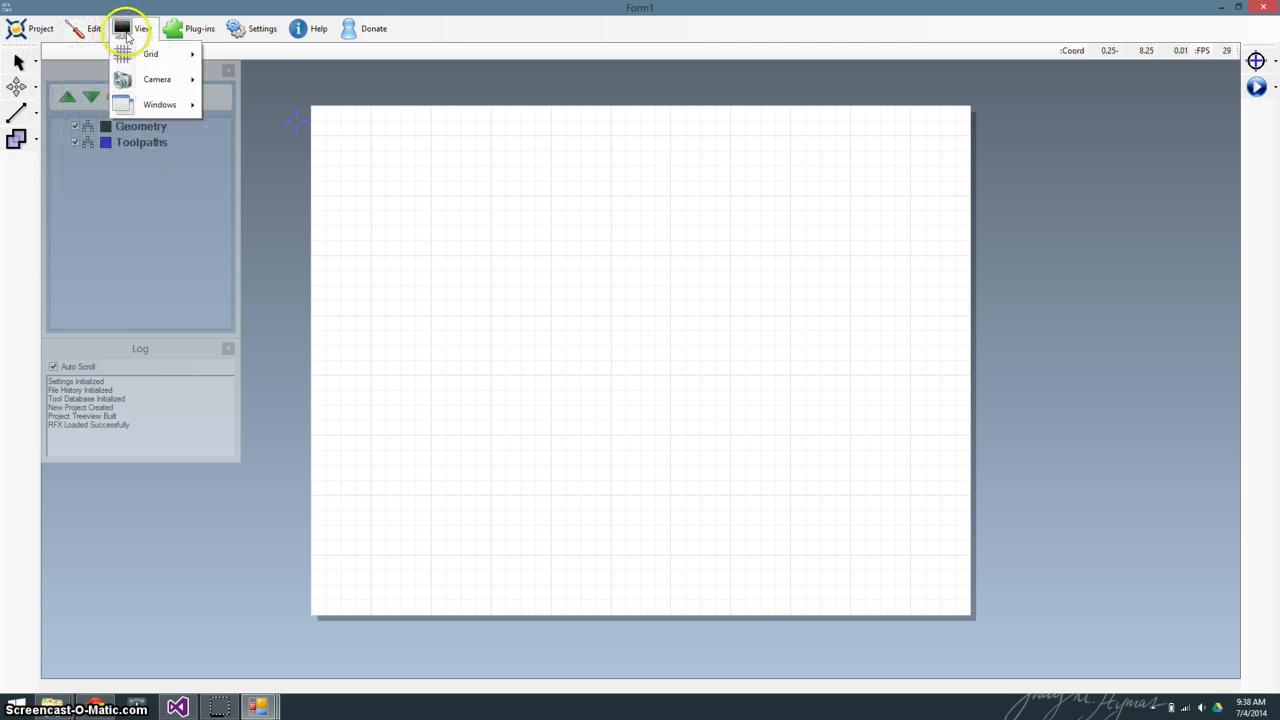
{"action": "left_click", "coordinate": [145, 58]}
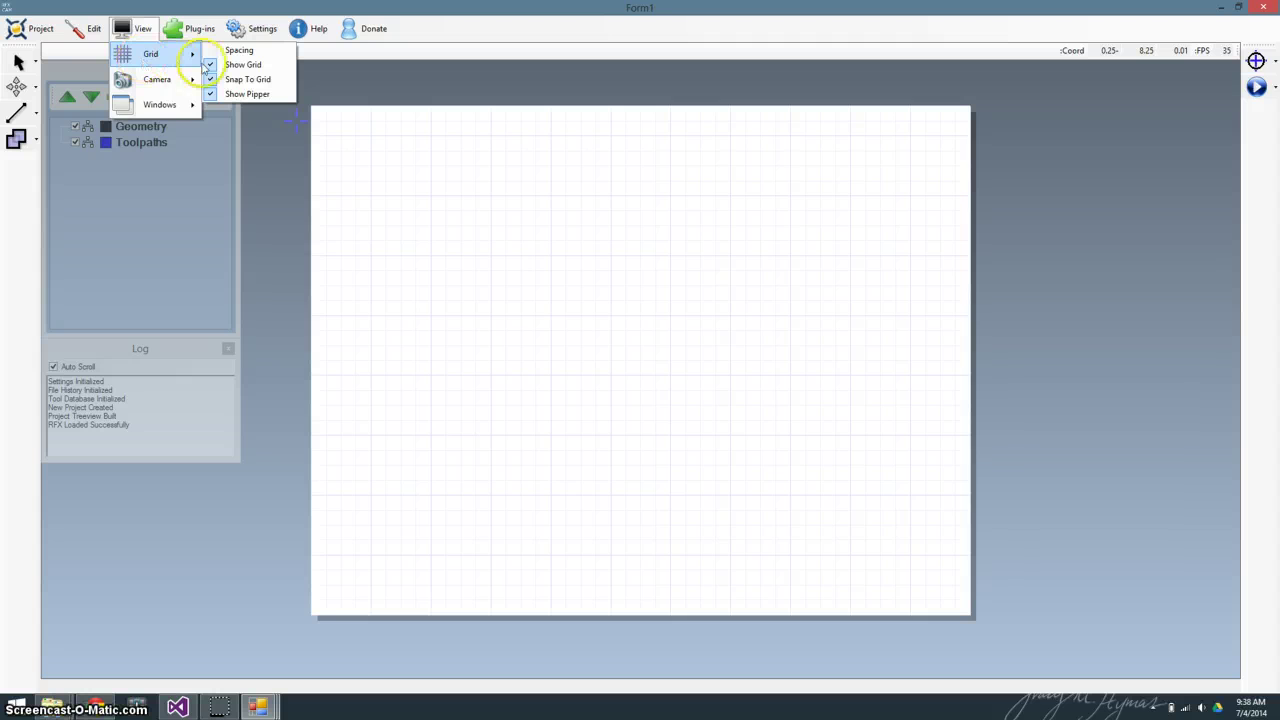
{"action": "left_click", "coordinate": [240, 64]}
{"action": "left_click", "coordinate": [140, 30]}
{"action": "mouse_move", "coordinate": [155, 62]}
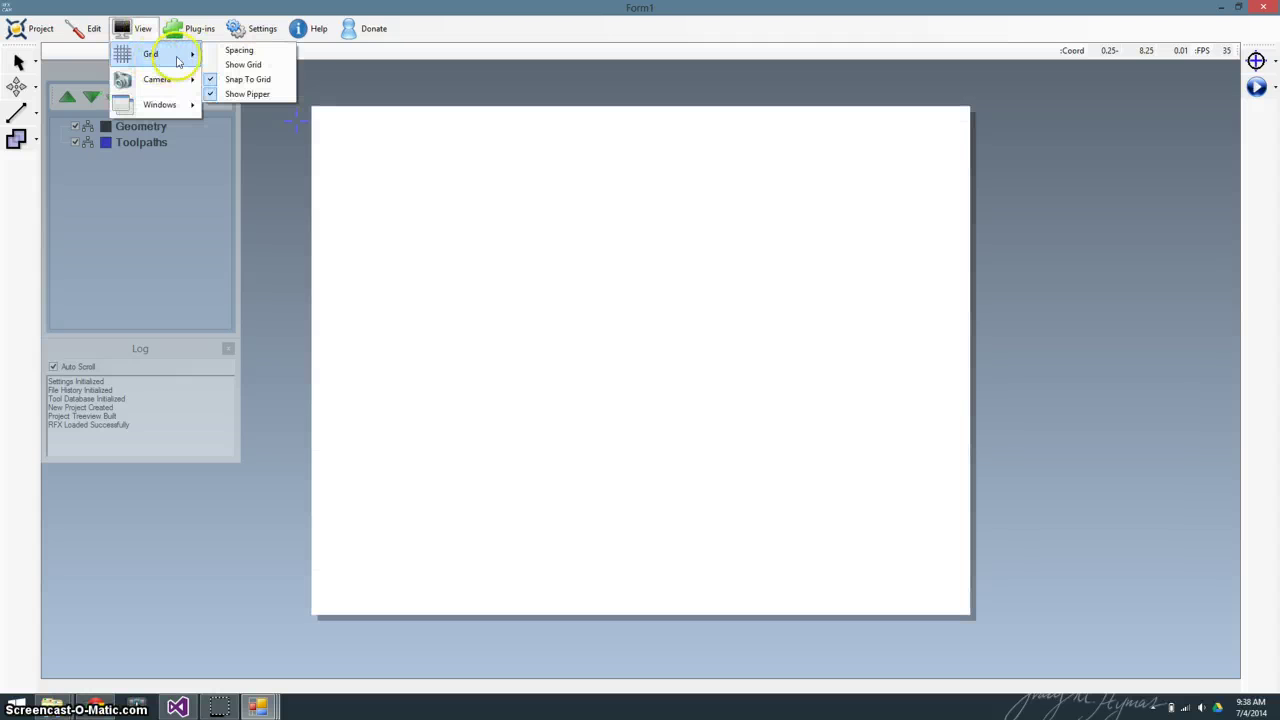
{"action": "left_click", "coordinate": [240, 64]}
- Check the grid spacing of 1-unit major steps with 4 minor steps
{"action": "left_click", "coordinate": [144, 32]}
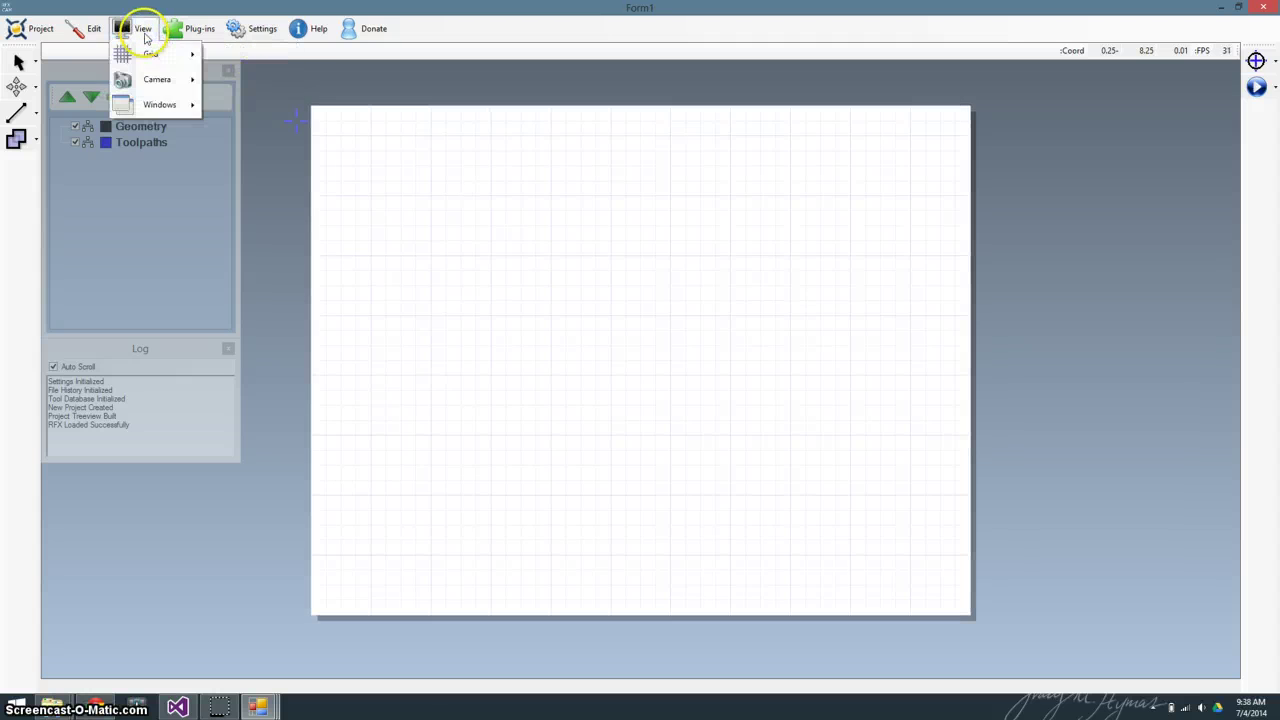
{"action": "mouse_move", "coordinate": [156, 57]}
{"action": "left_click", "coordinate": [230, 50]}
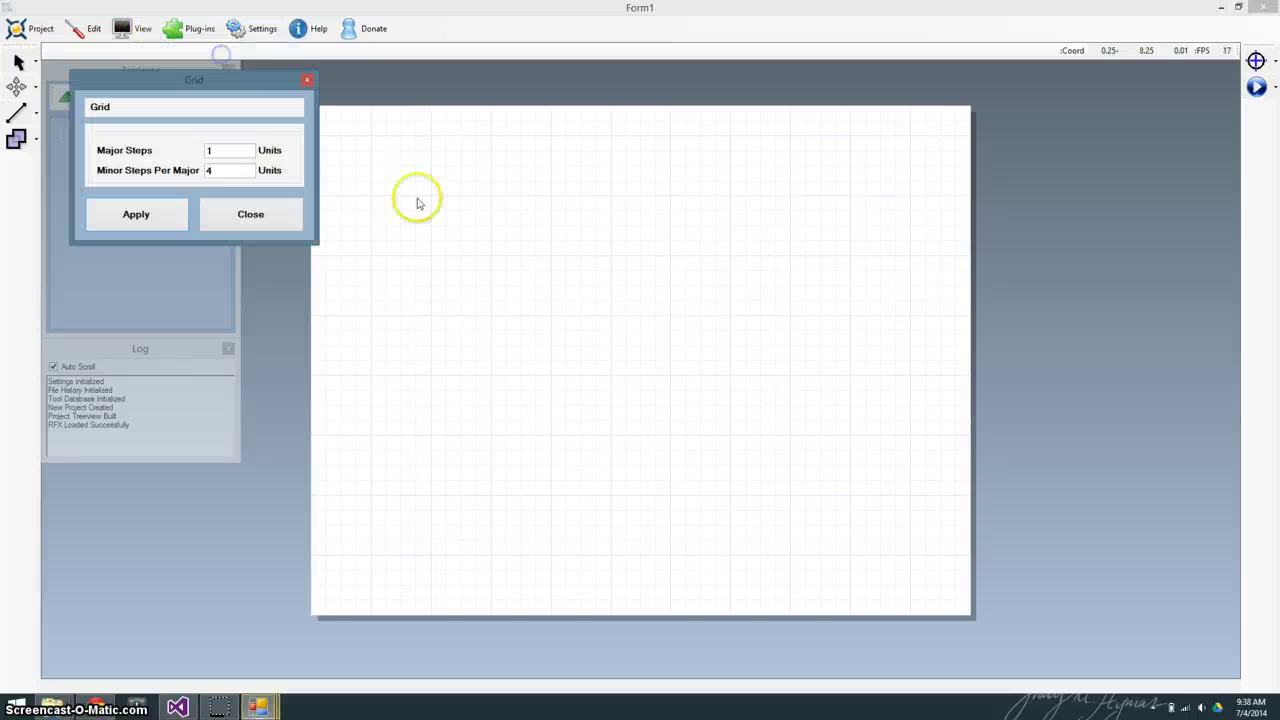
{"action": "left_click", "coordinate": [279, 215]}
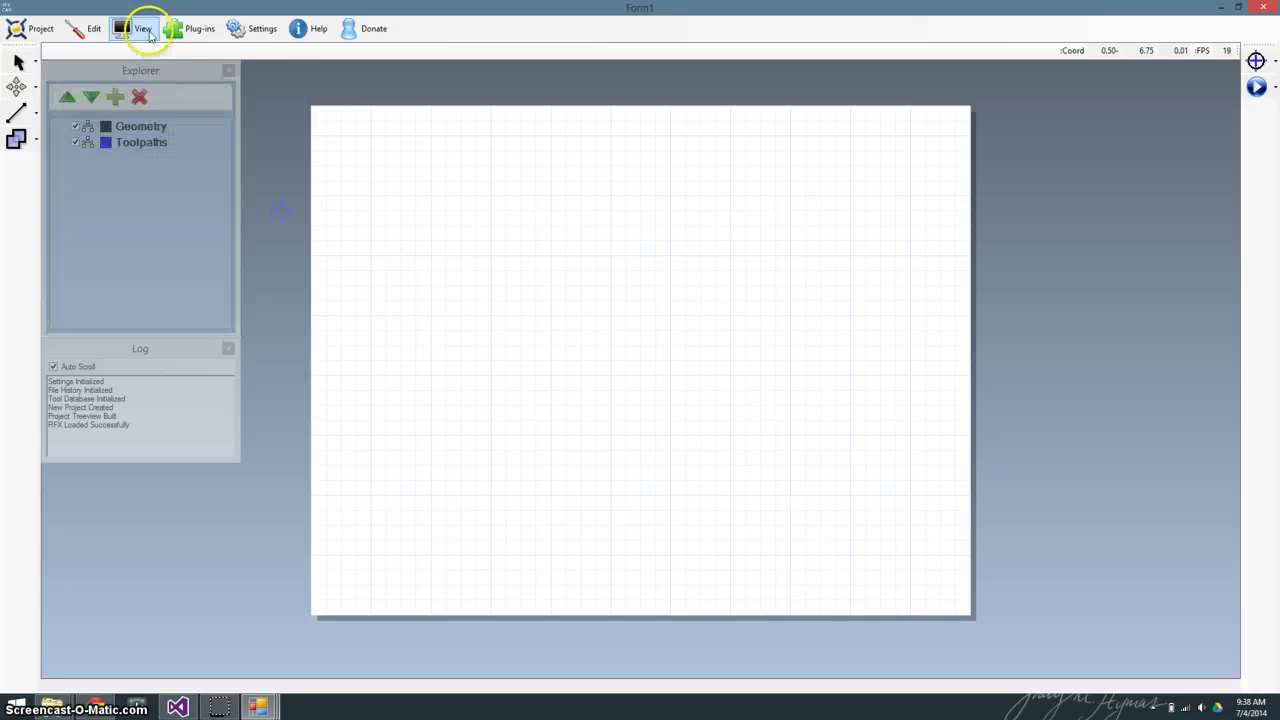
{"action": "left_click", "coordinate": [145, 31]}
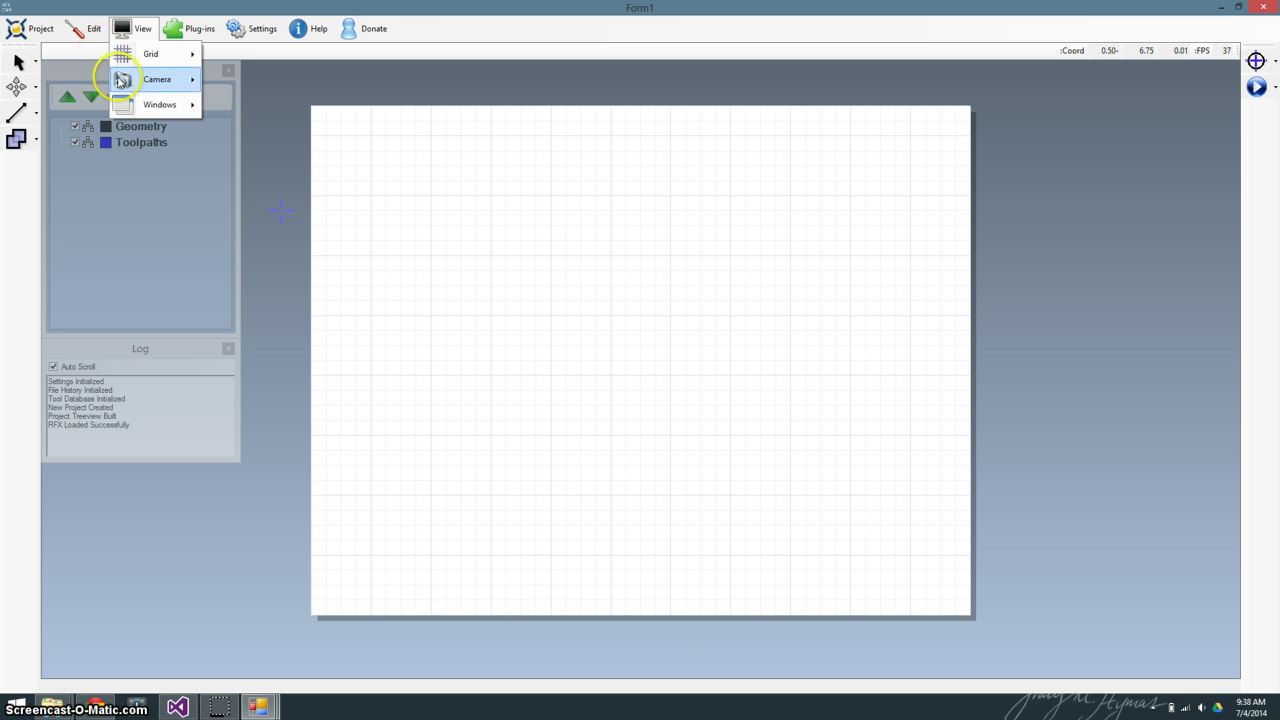
- Switch to the Isometric camera and rotate the view around the workspace
{"action": "mouse_move", "coordinate": [160, 80]}
{"action": "left_click", "coordinate": [230, 84]}
{"action": "left_click", "coordinate": [586, 191]}
{"action": "left_click", "coordinate": [723, 297]}
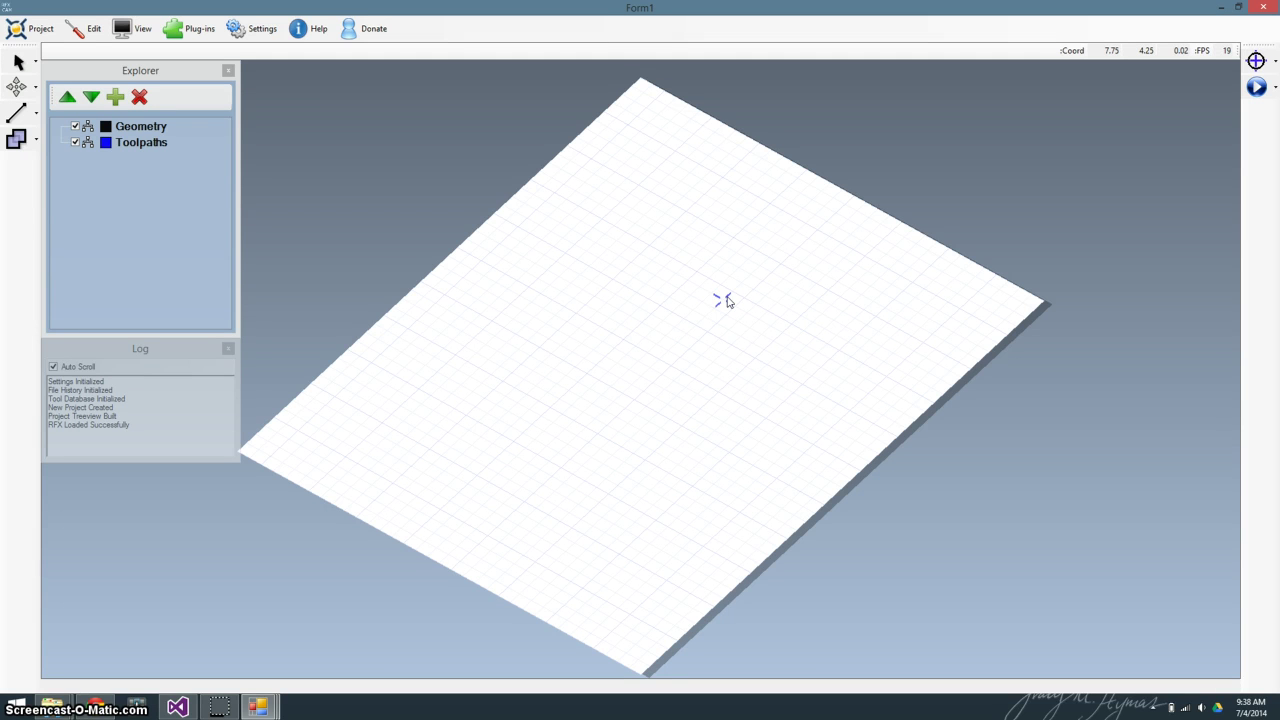
{"action": "key", "text": "Left"}
{"action": "key", "text": "Left"}
{"action": "key", "text": "Left"}
{"action": "key", "text": "Left"}
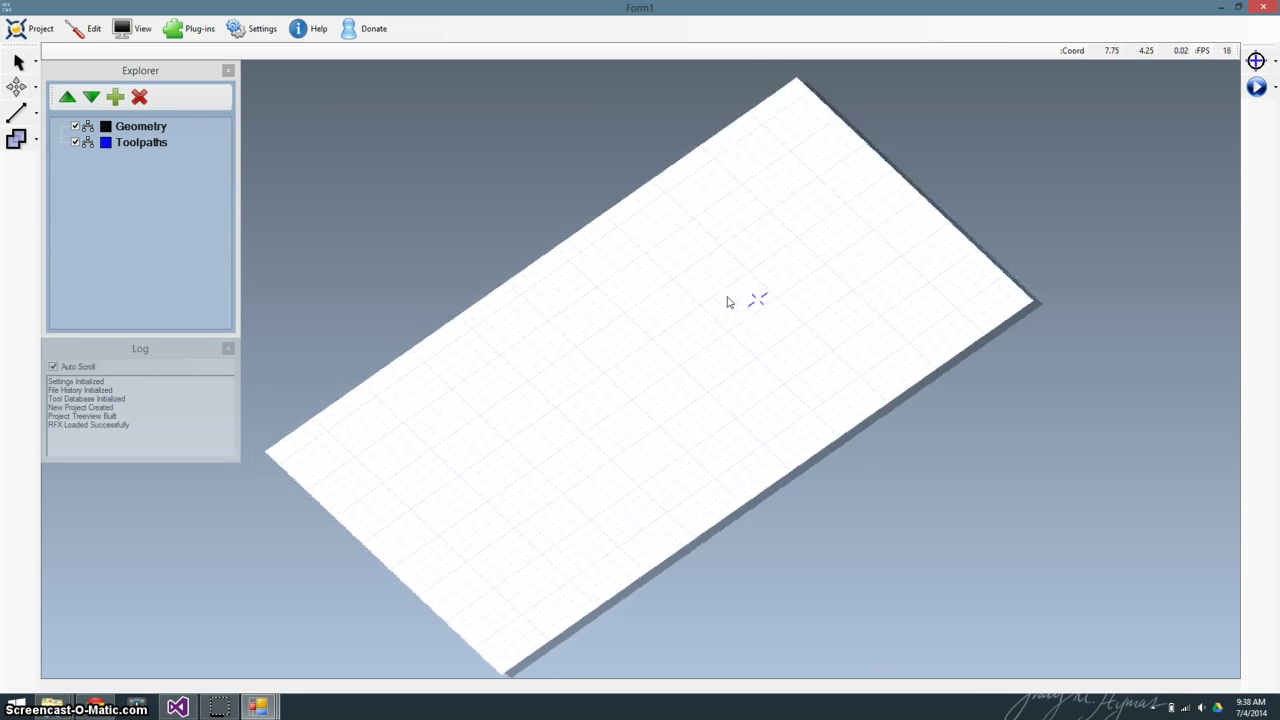
{"action": "key", "text": "Left"}
{"action": "key", "text": "Left"}
{"action": "left_click", "coordinate": [623, 251]}
- Return to the Top camera view and check the View > Windows, Explorer and Log panels
{"action": "left_click", "coordinate": [150, 30]}
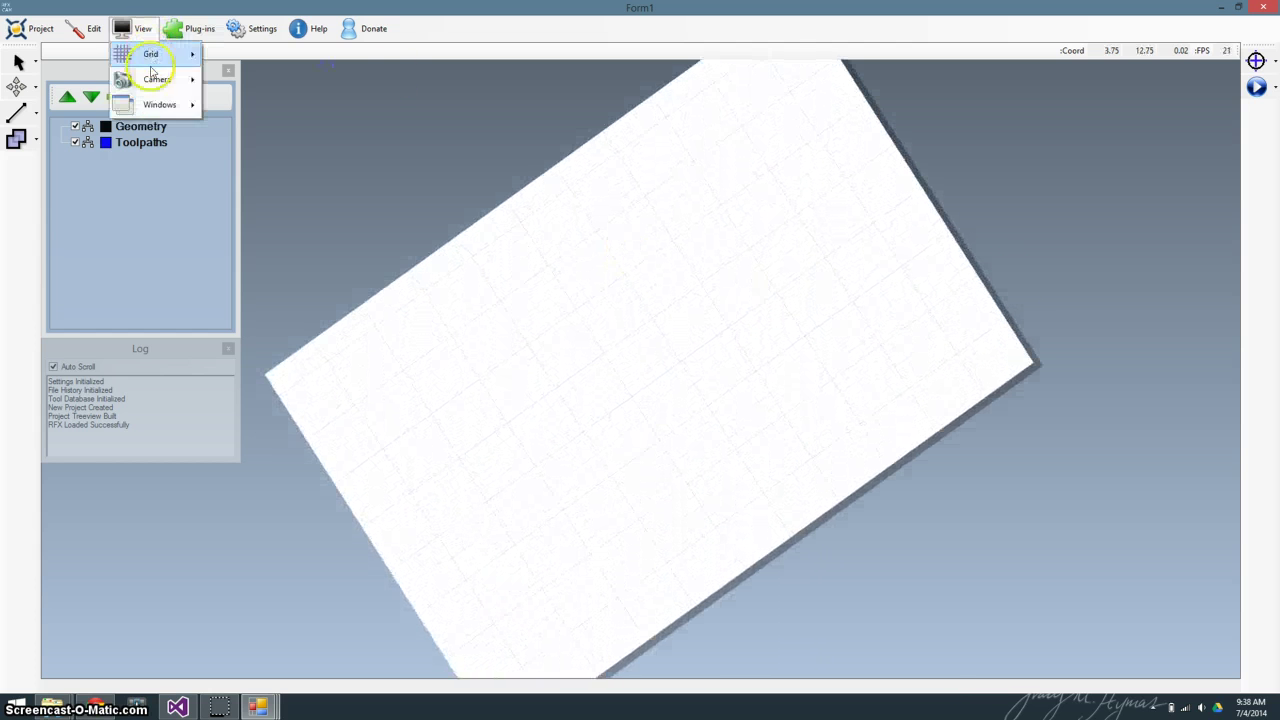
{"action": "mouse_move", "coordinate": [160, 79]}
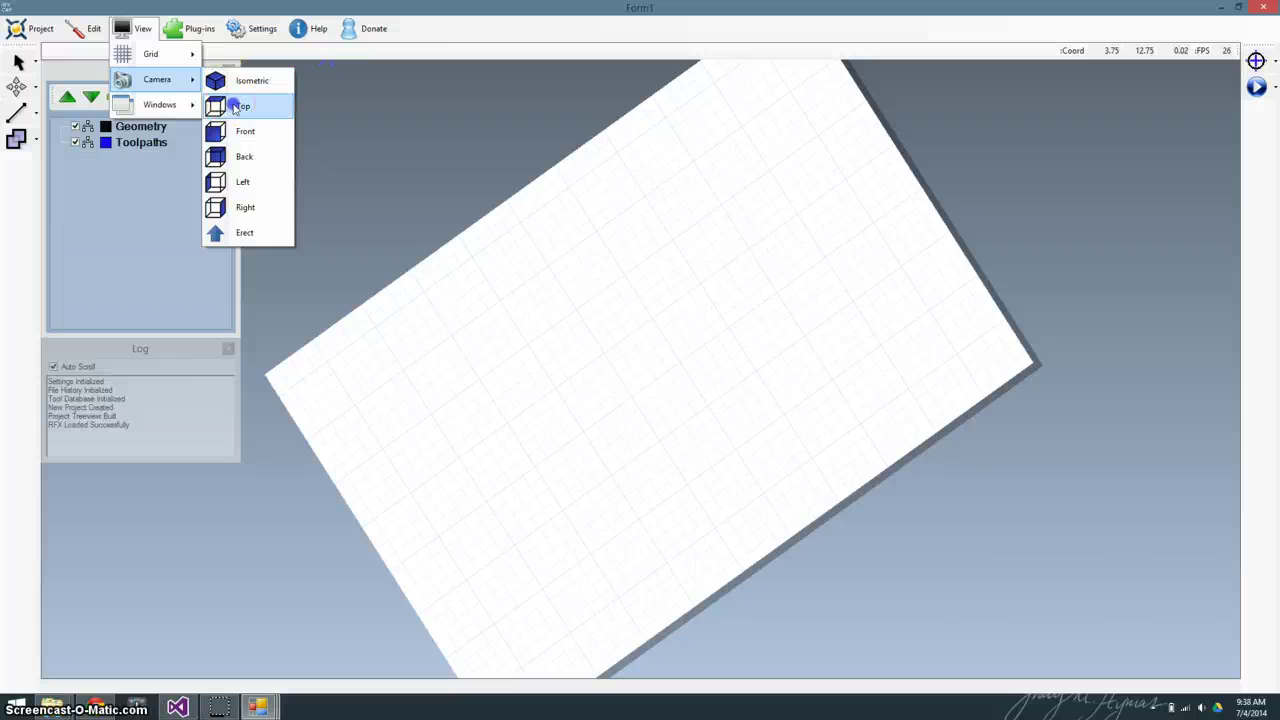
{"action": "left_click", "coordinate": [240, 105]}
{"action": "left_click", "coordinate": [140, 28]}
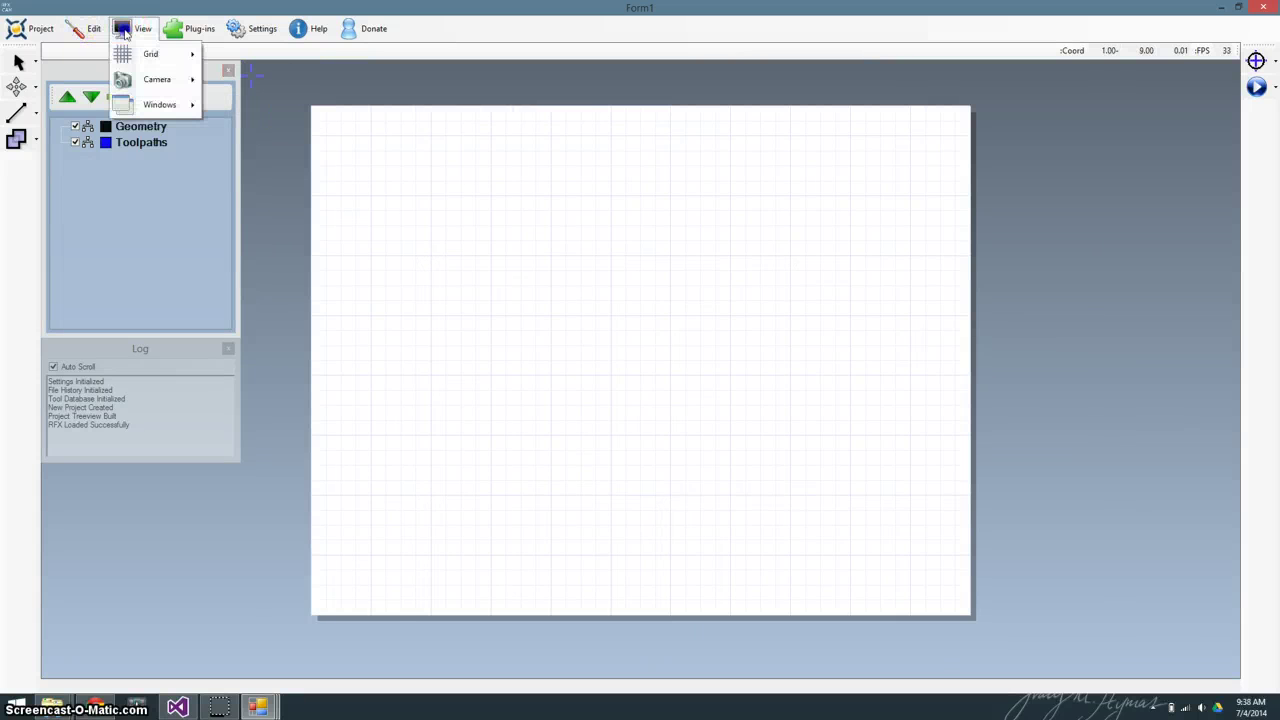
{"action": "mouse_move", "coordinate": [152, 110]}
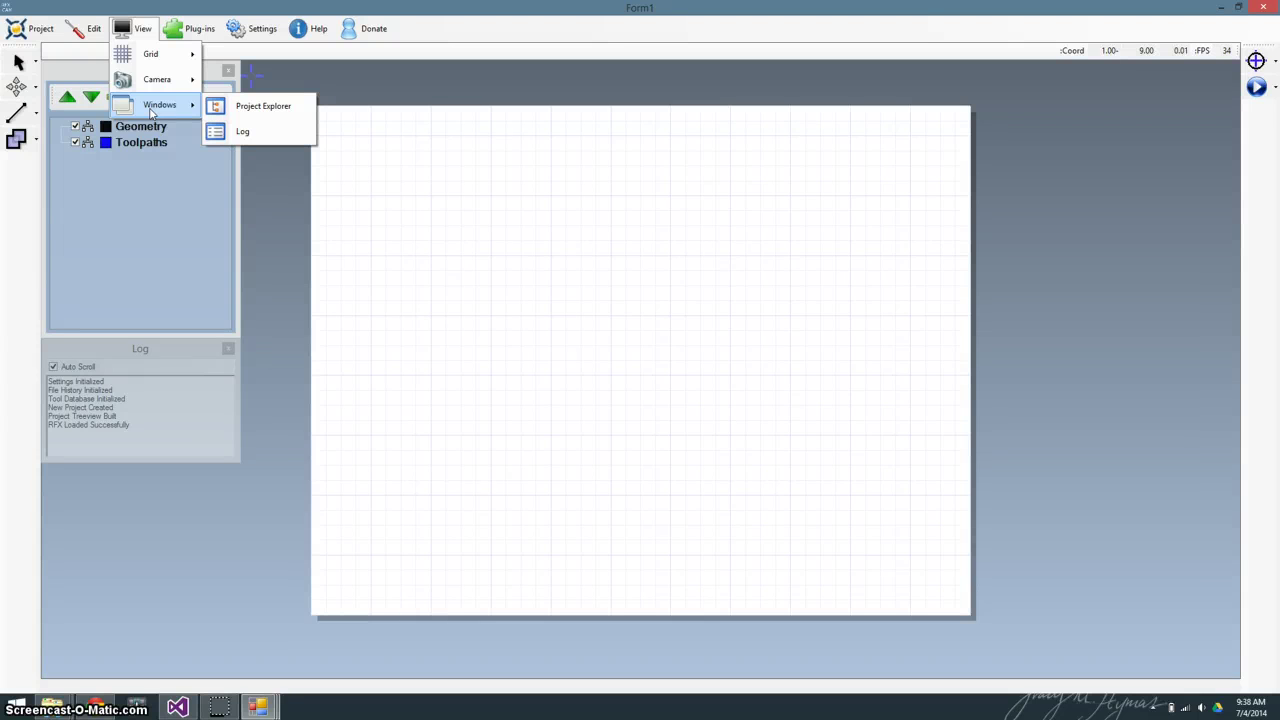
{"action": "left_click", "coordinate": [77, 72]}
{"action": "left_click", "coordinate": [170, 195]}
{"action": "left_click", "coordinate": [131, 345]}
- Check Plug-ins, then list the Settings choices Project, Software and Tool Database
{"action": "left_click", "coordinate": [186, 194]}
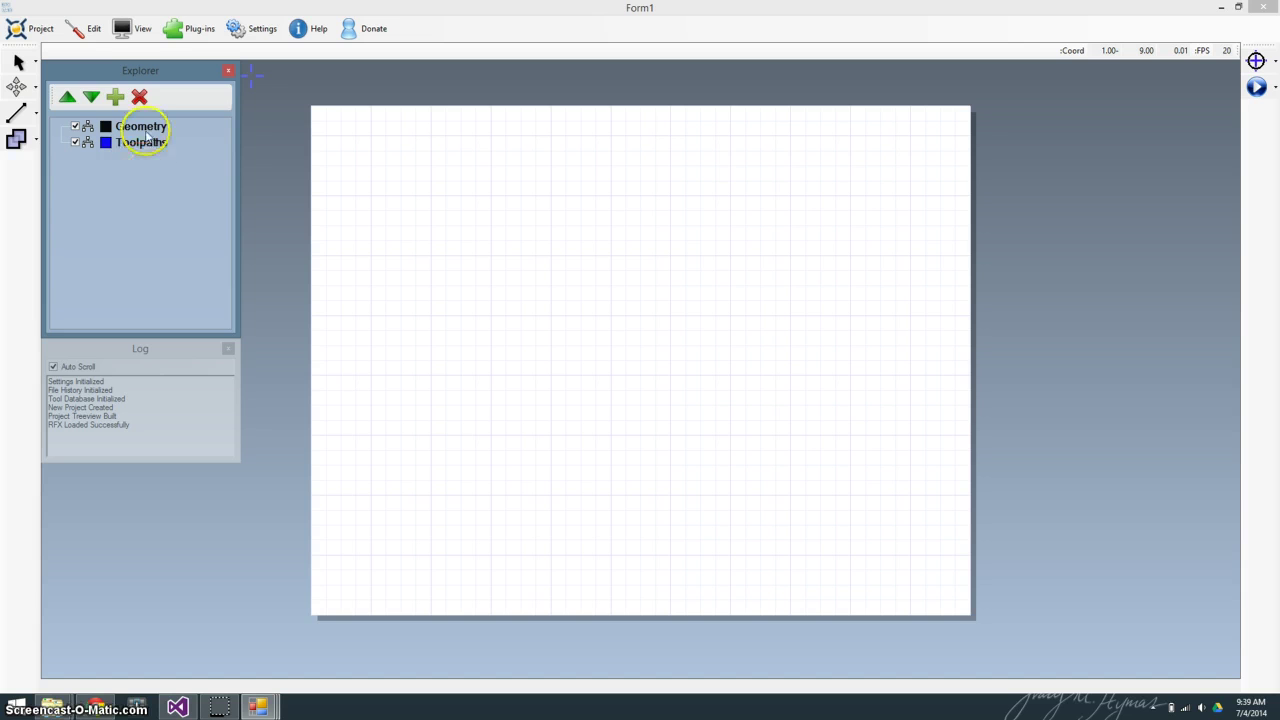
{"action": "left_click", "coordinate": [181, 30]}
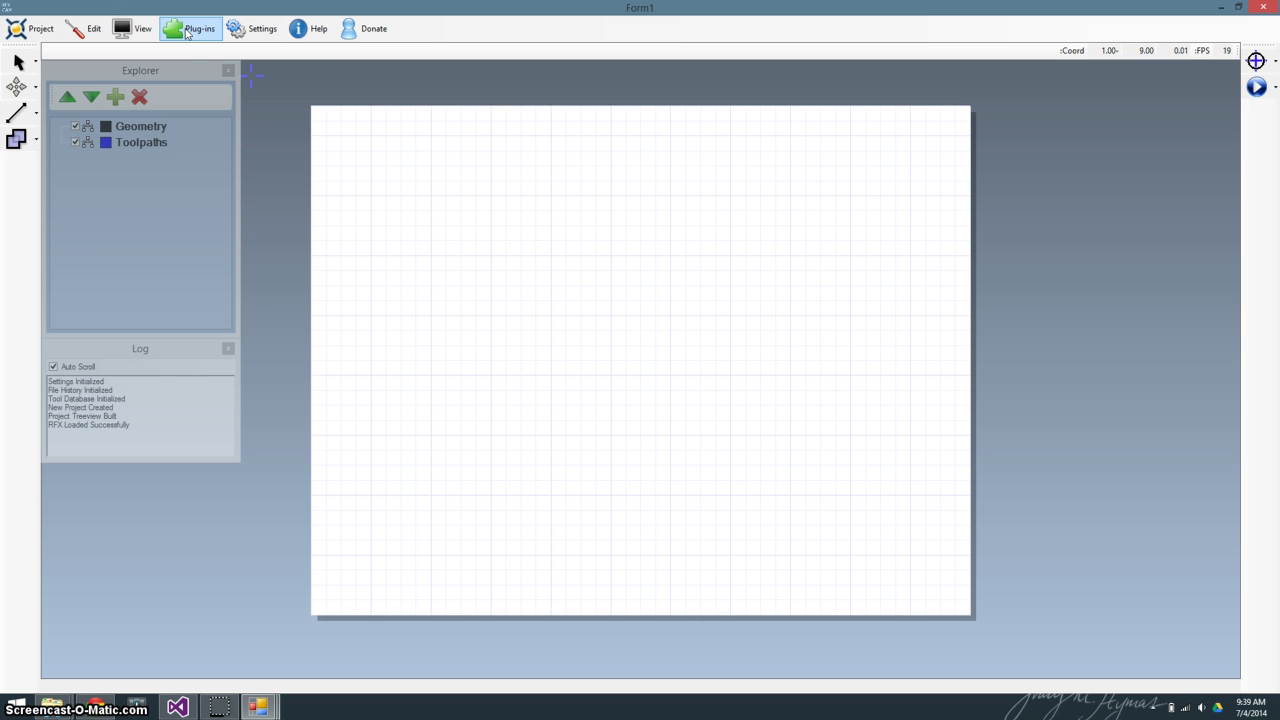
{"action": "left_click", "coordinate": [266, 30]}
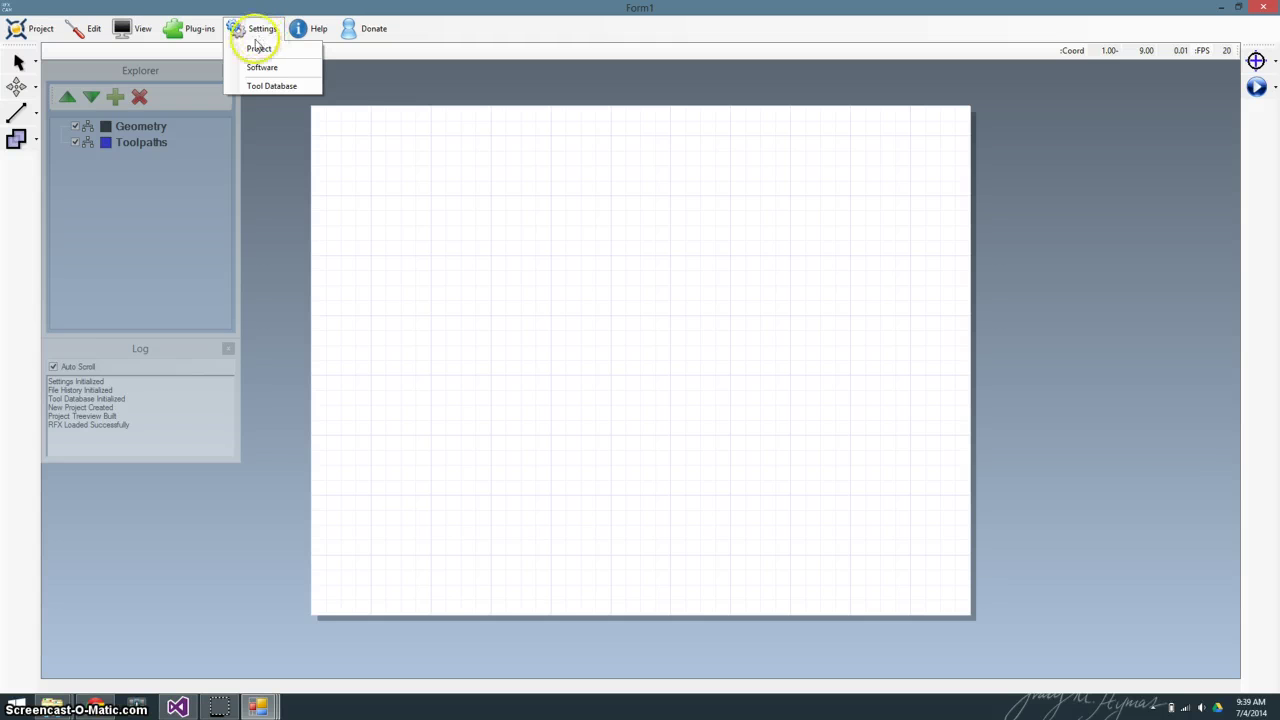
- Set the project stock Width to 3 and Height to 4, apply, and zoom in
{"action": "left_click", "coordinate": [256, 52]}
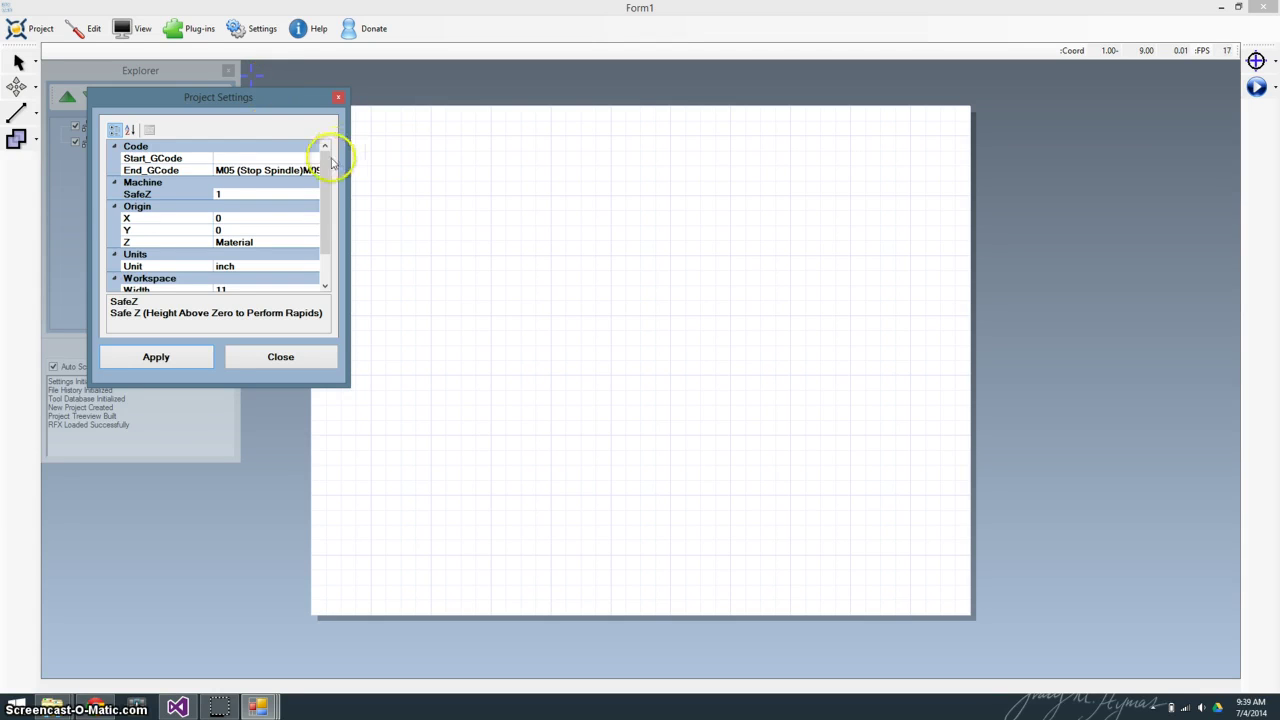
{"action": "left_click_drag", "start_coordinate": [329, 164], "coordinate": [329, 192]}
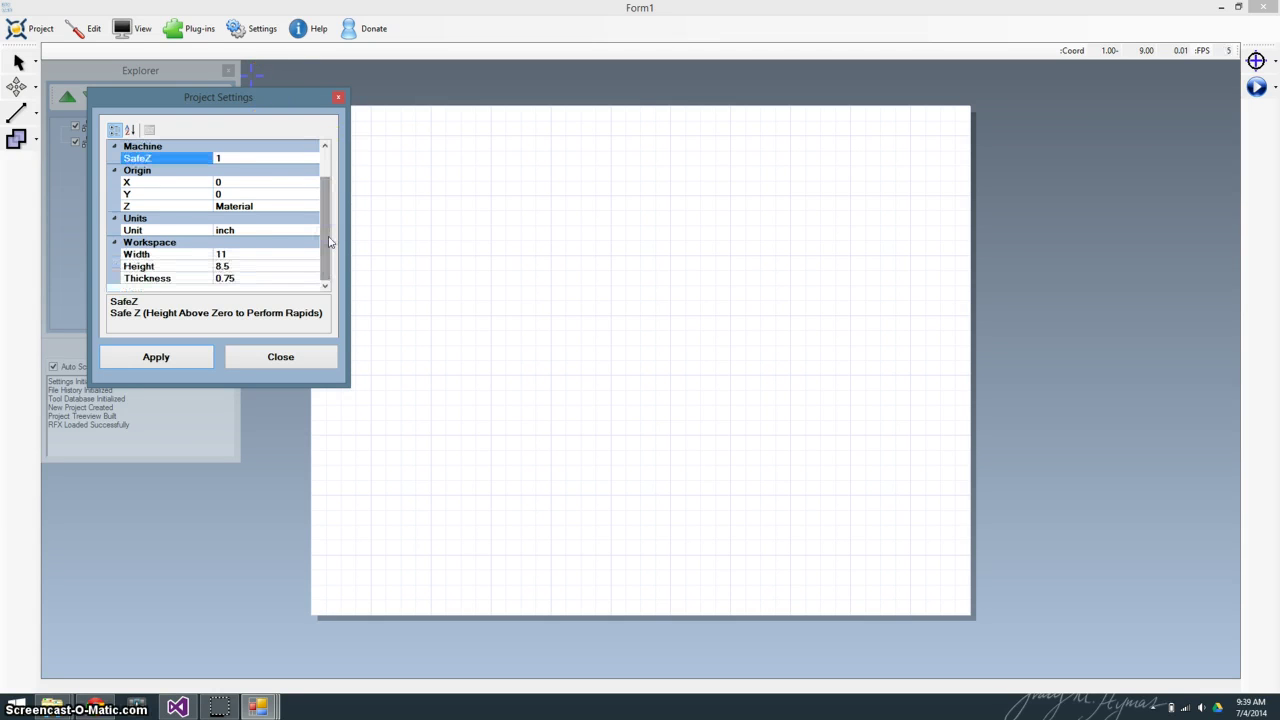
{"action": "left_click", "coordinate": [287, 253]}
{"action": "key", "text": "BackSpace"}
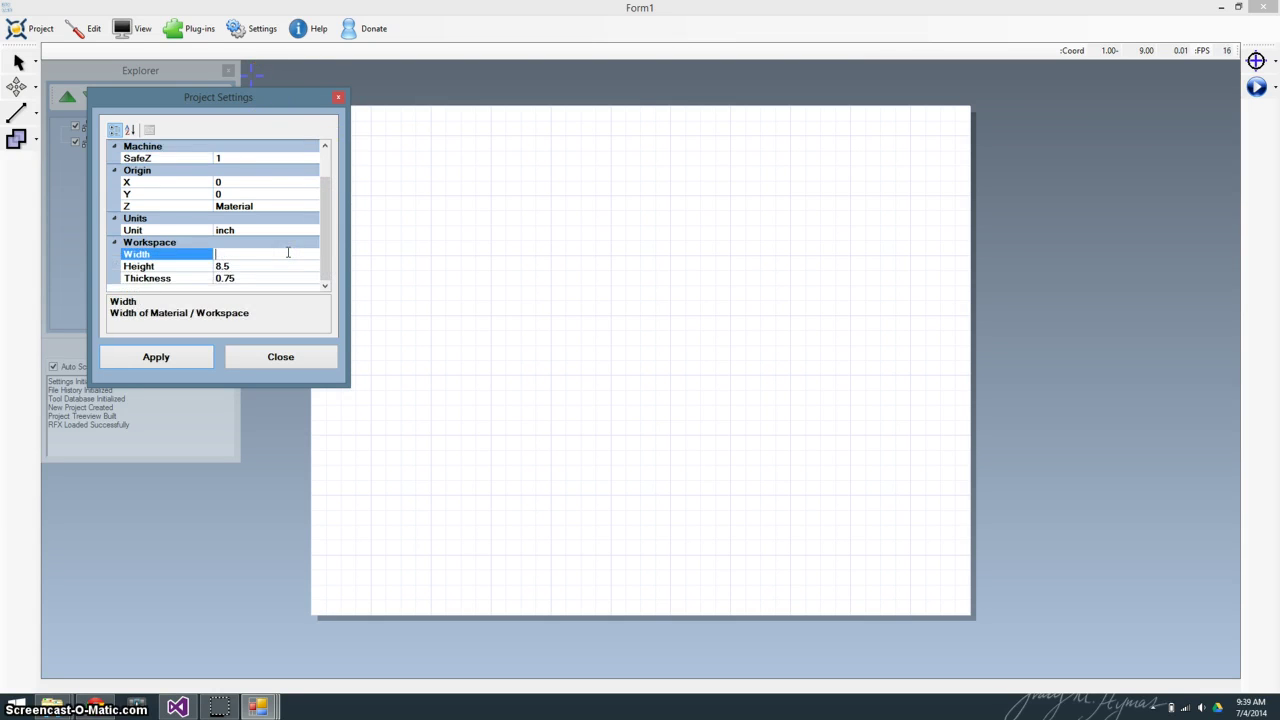
{"action": "type", "text": "3"}
{"action": "key", "text": "Return"}
{"action": "left_click", "coordinate": [279, 263]}
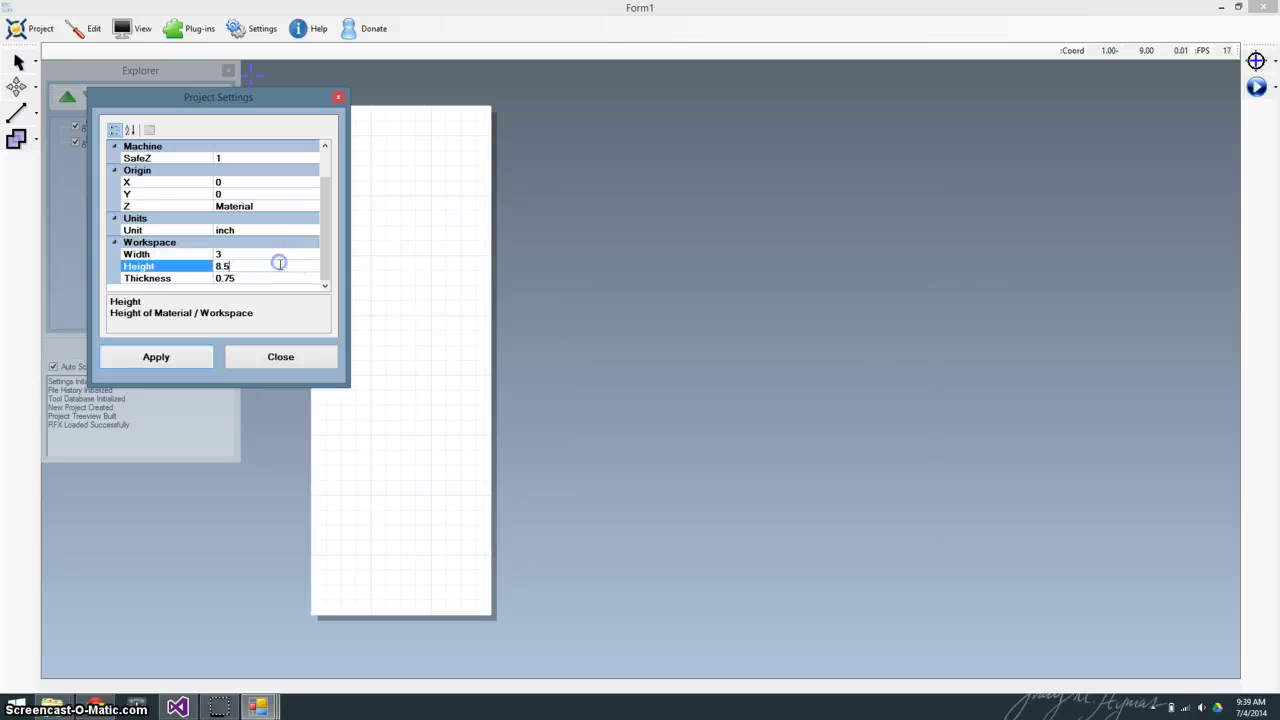
{"action": "left_click", "coordinate": [160, 264]}
{"action": "type", "text": "4"}
{"action": "left_click", "coordinate": [283, 279]}
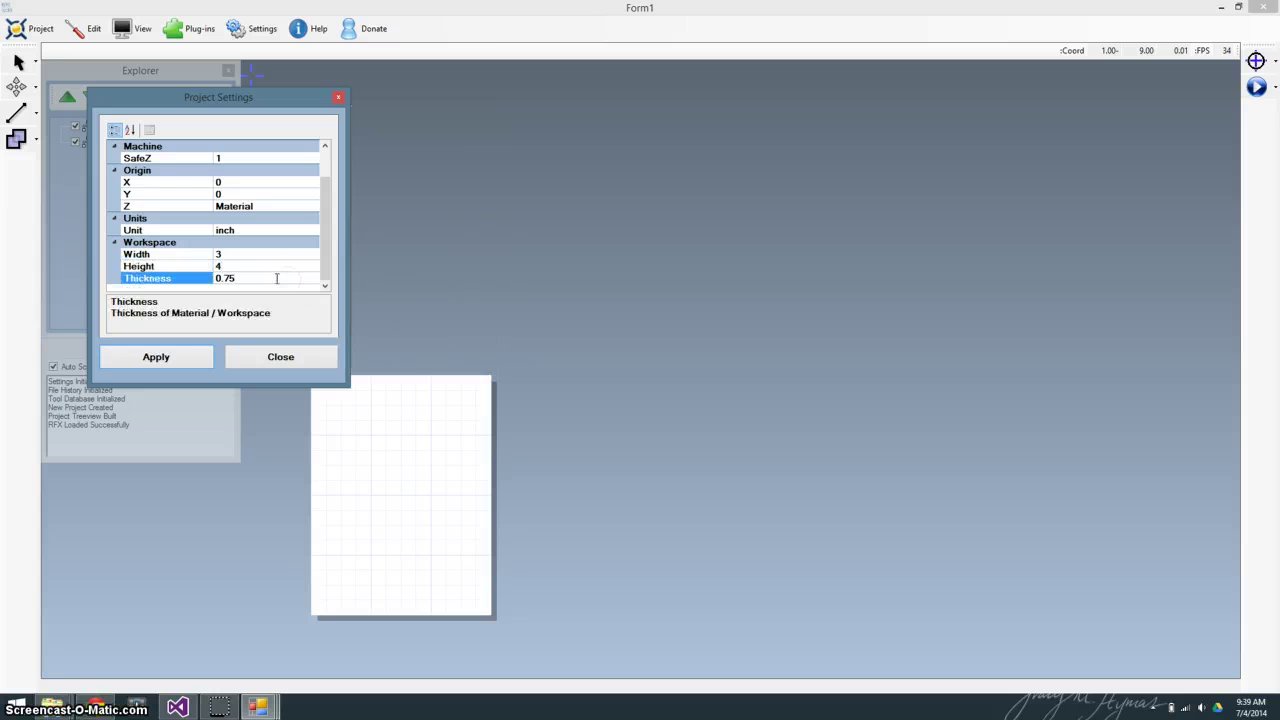
{"action": "left_click", "coordinate": [160, 358]}
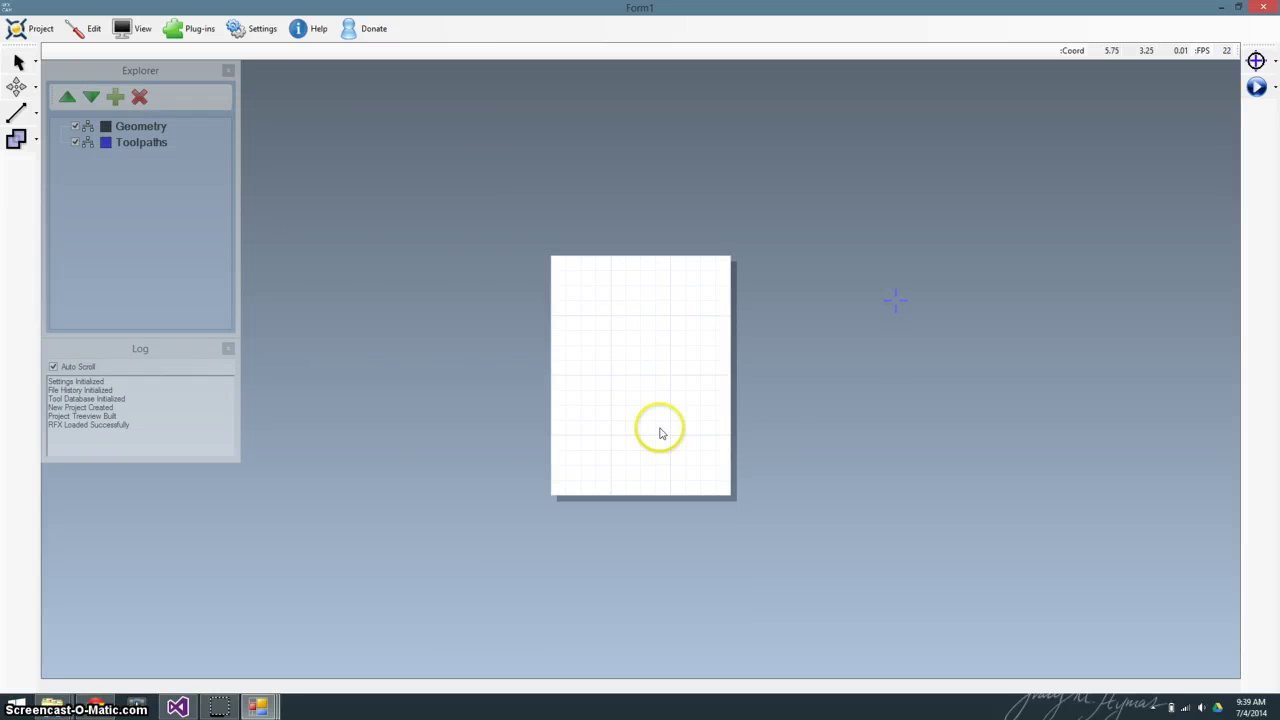
{"action": "scroll", "coordinate": [660, 408], "scroll_direction": "up", "scroll_amount": 3}
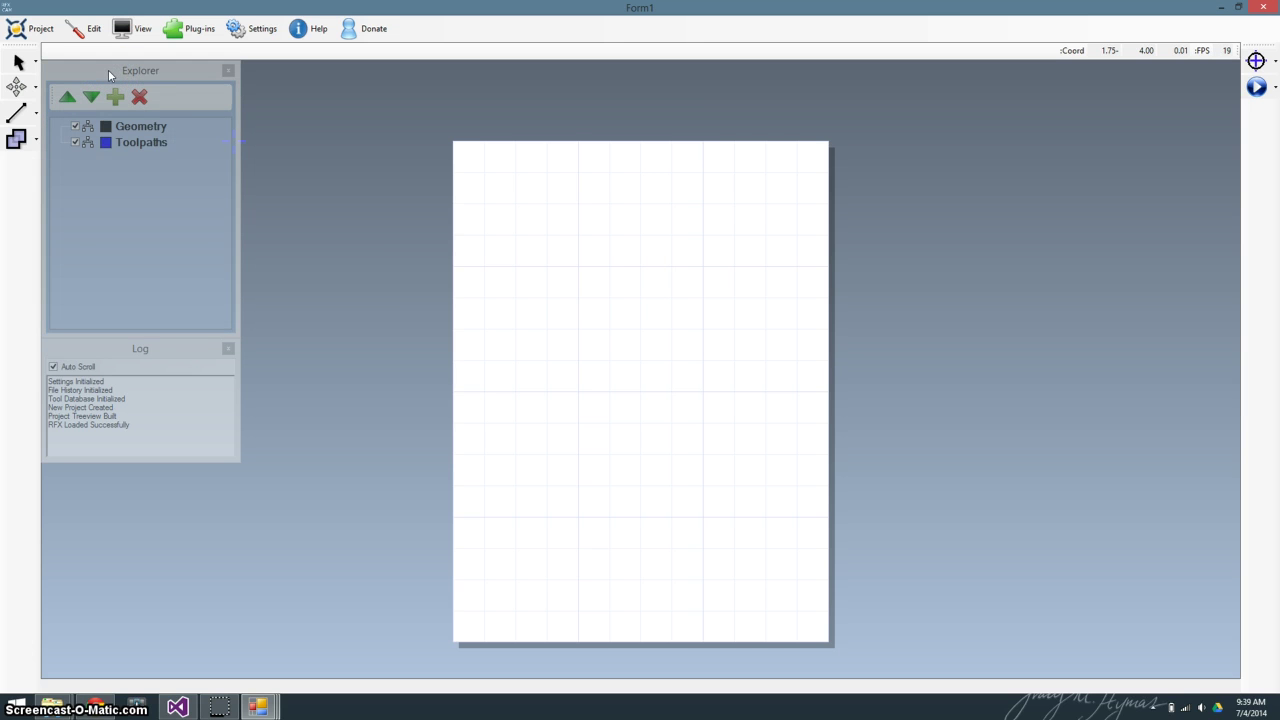
- Switch from the selection tool to node selection mode
{"action": "left_click", "coordinate": [20, 63]}
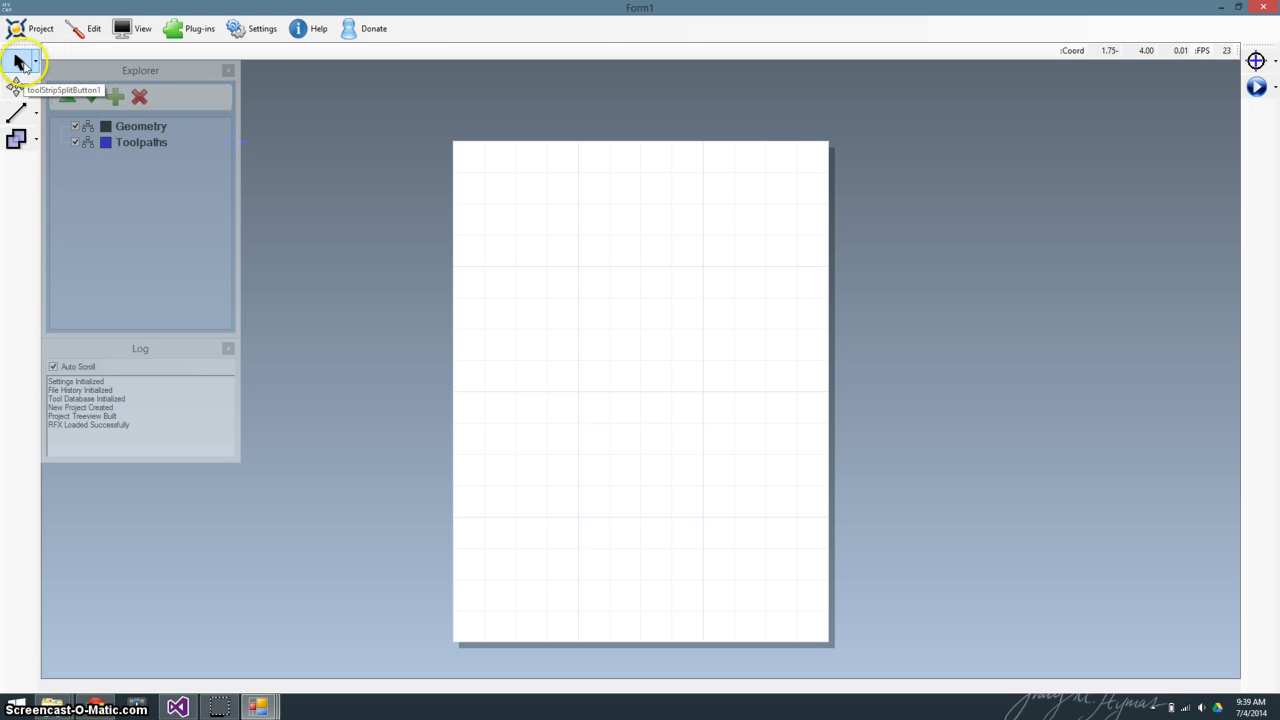
{"action": "left_click", "coordinate": [35, 62]}
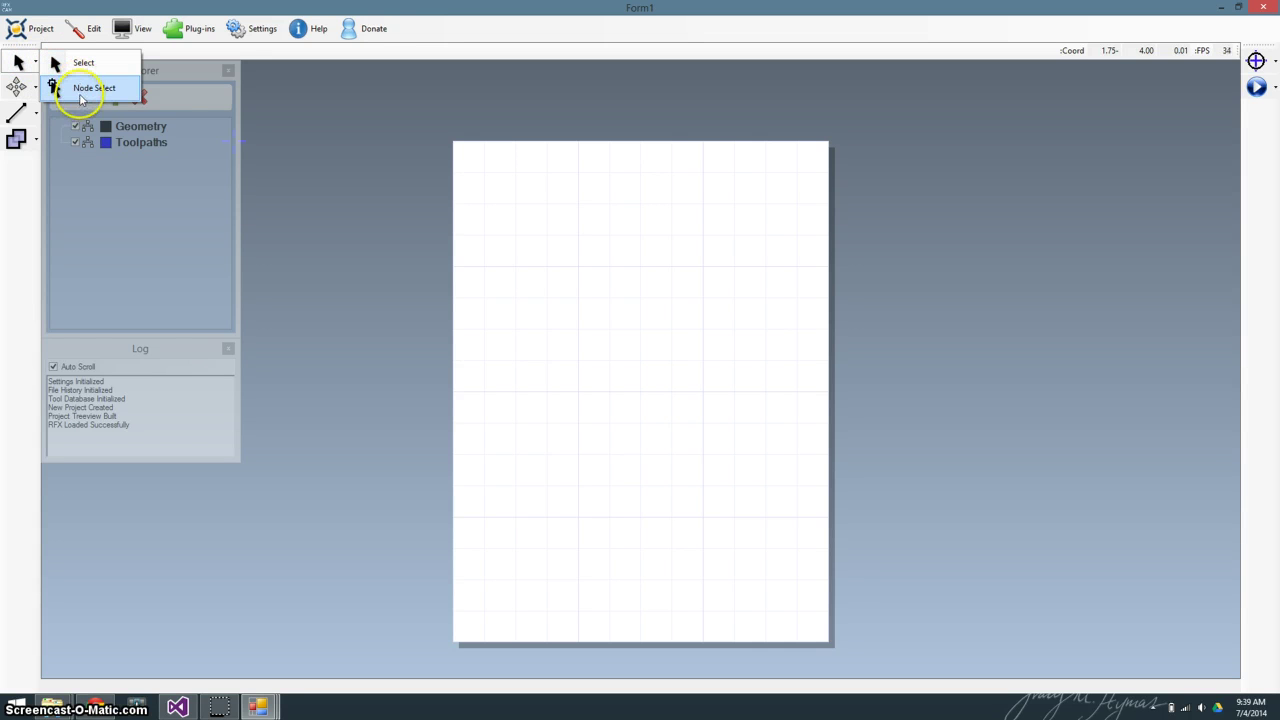
{"action": "left_click", "coordinate": [47, 90]}
- Browse the transform, shape and boolean flyouts, ending on the shape list
{"action": "left_click", "coordinate": [35, 87]}
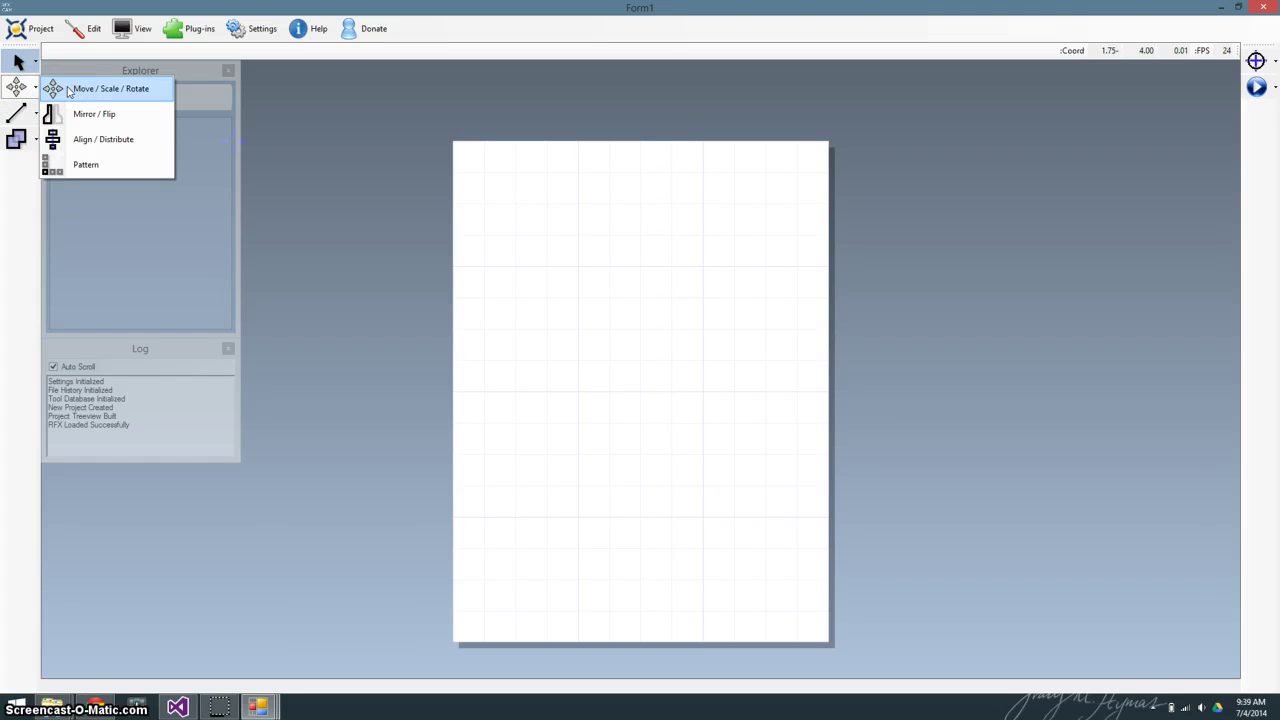
{"action": "left_click", "coordinate": [36, 112]}
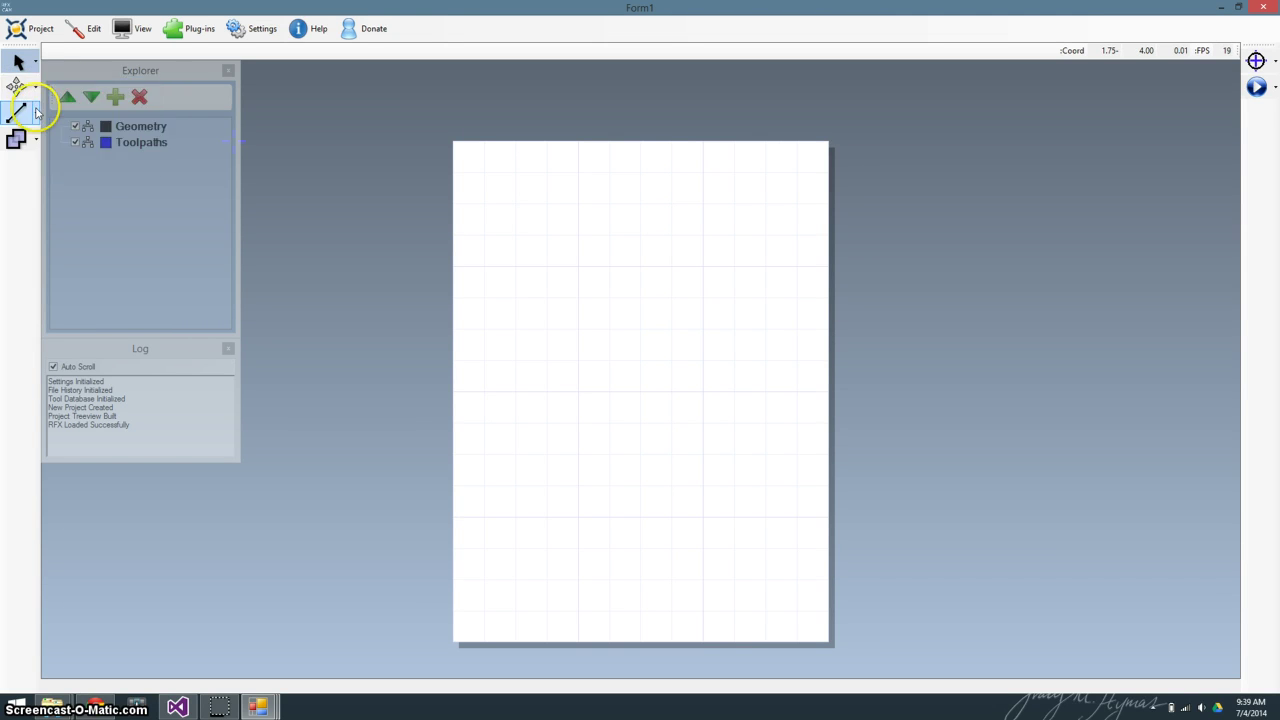
{"action": "left_click", "coordinate": [36, 113]}
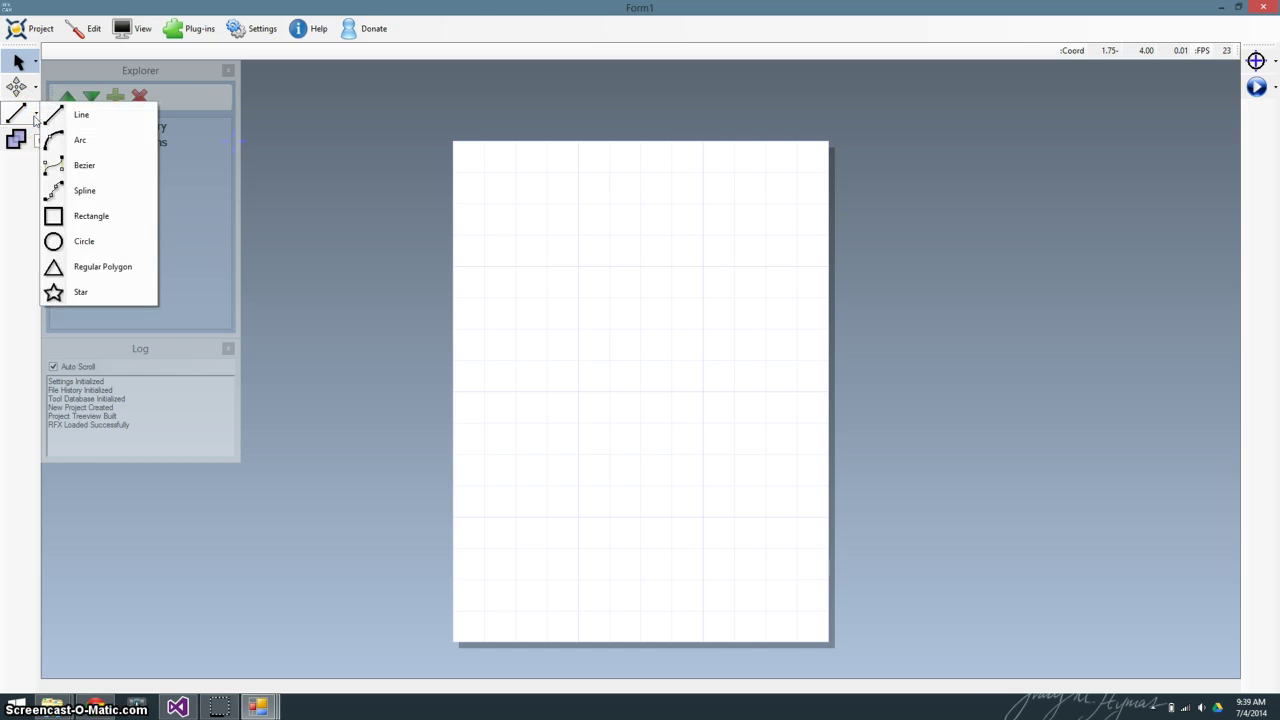
{"action": "left_click", "coordinate": [36, 116]}
{"action": "left_click", "coordinate": [36, 141]}
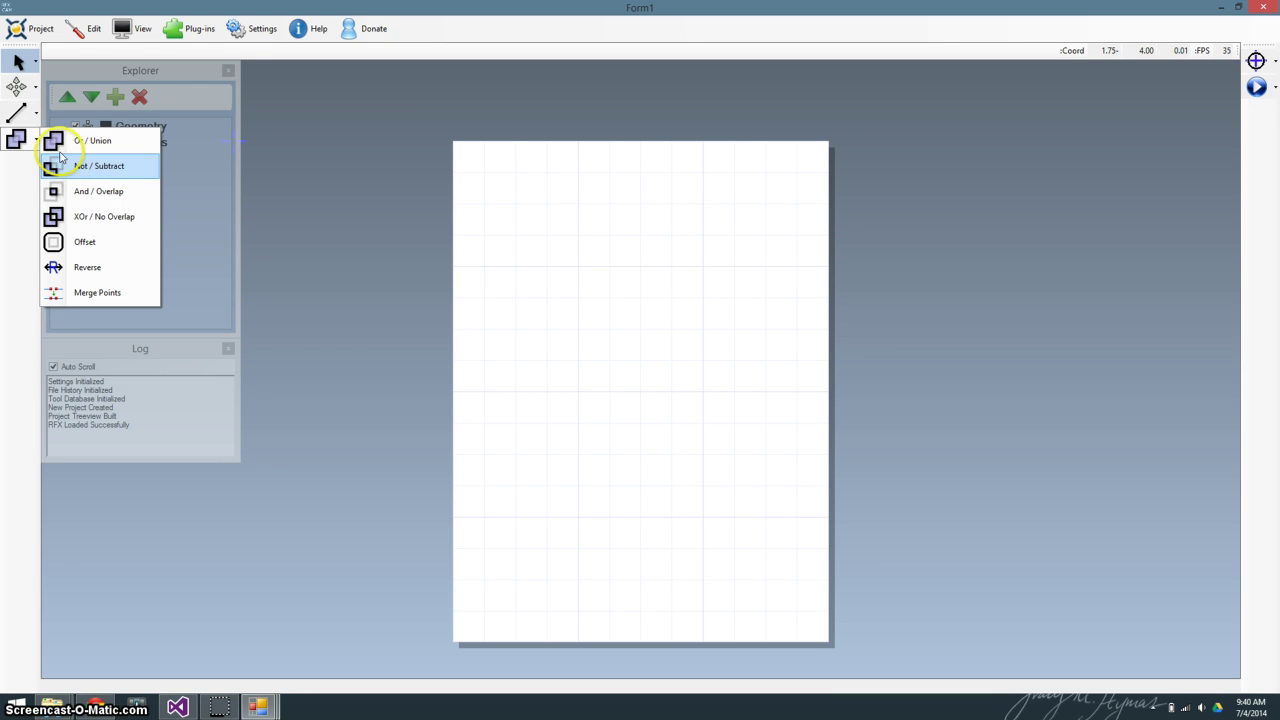
{"action": "left_click", "coordinate": [36, 113]}
{"action": "left_click", "coordinate": [36, 116]}
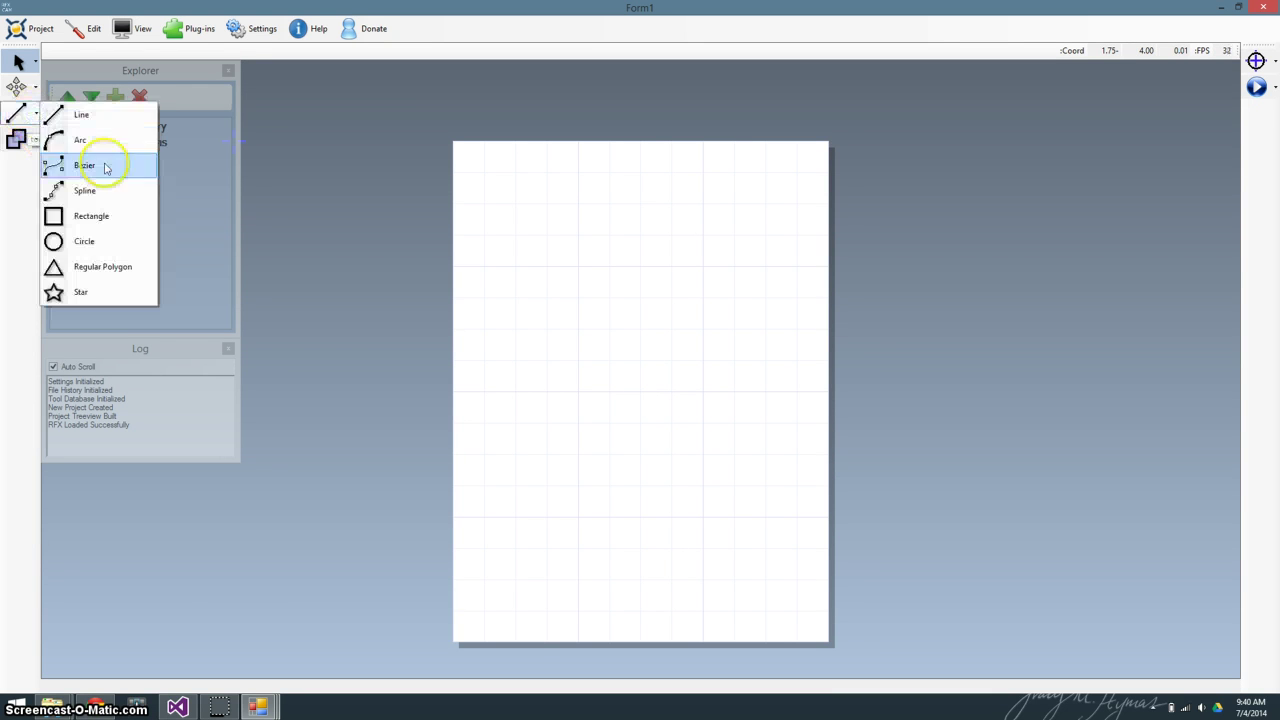
- Draw a tall centre rectangle plus wide rectangles across its top and bottom ends
{"action": "left_click", "coordinate": [101, 216]}
{"action": "left_click", "coordinate": [572, 208]}
{"action": "left_click_drag", "start_coordinate": [578, 207], "coordinate": [707, 580]}
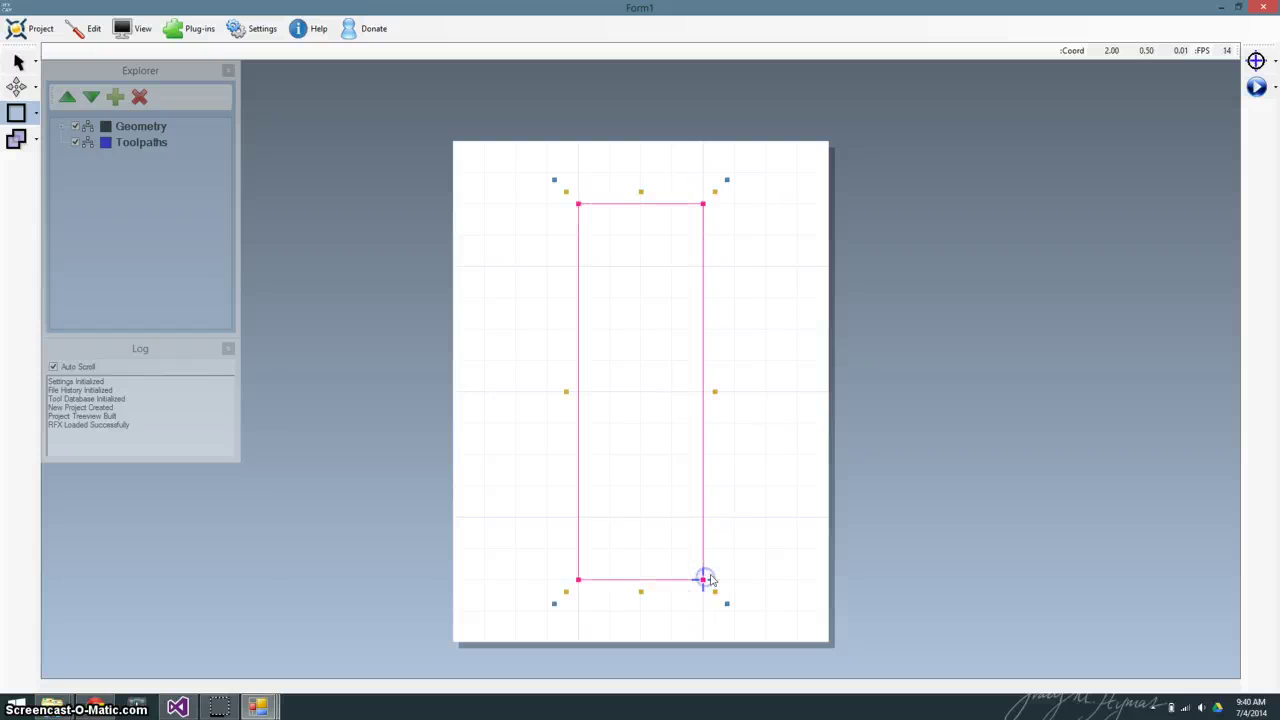
{"action": "left_click", "coordinate": [546, 172]}
{"action": "left_click_drag", "start_coordinate": [655, 253], "coordinate": [734, 267]}
{"action": "left_click", "coordinate": [734, 266]}
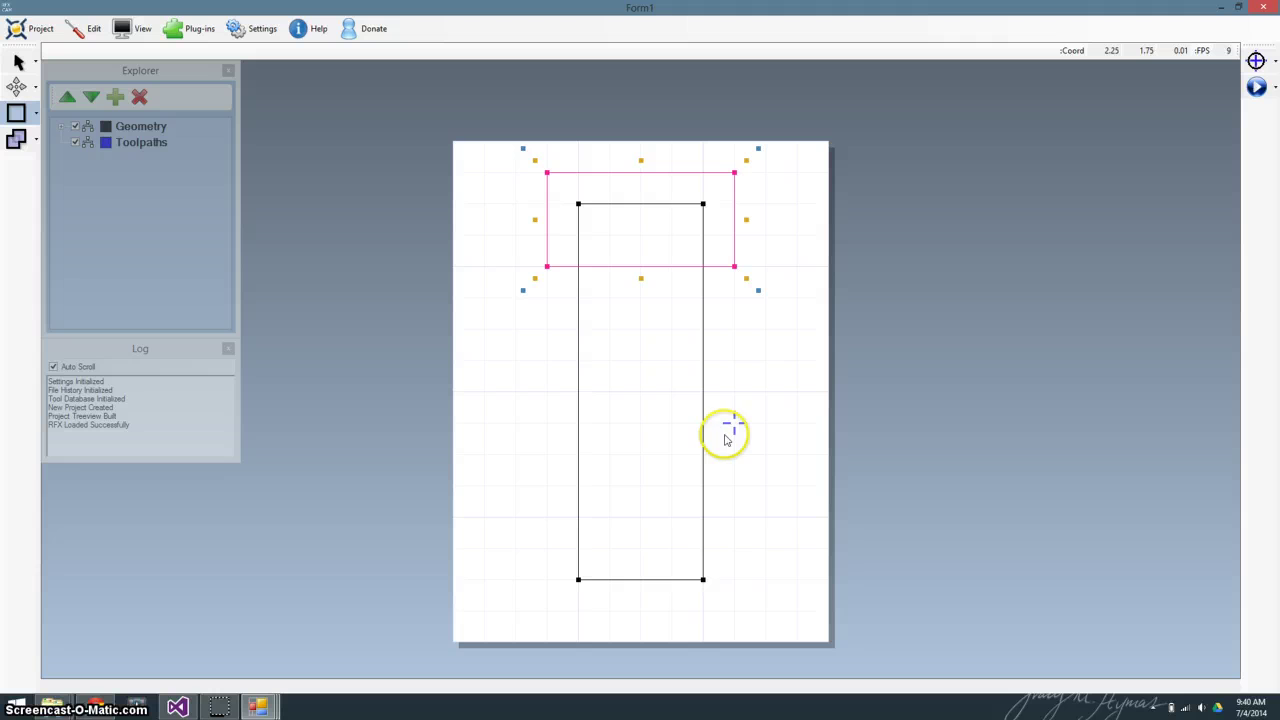
{"action": "left_click", "coordinate": [734, 610]}
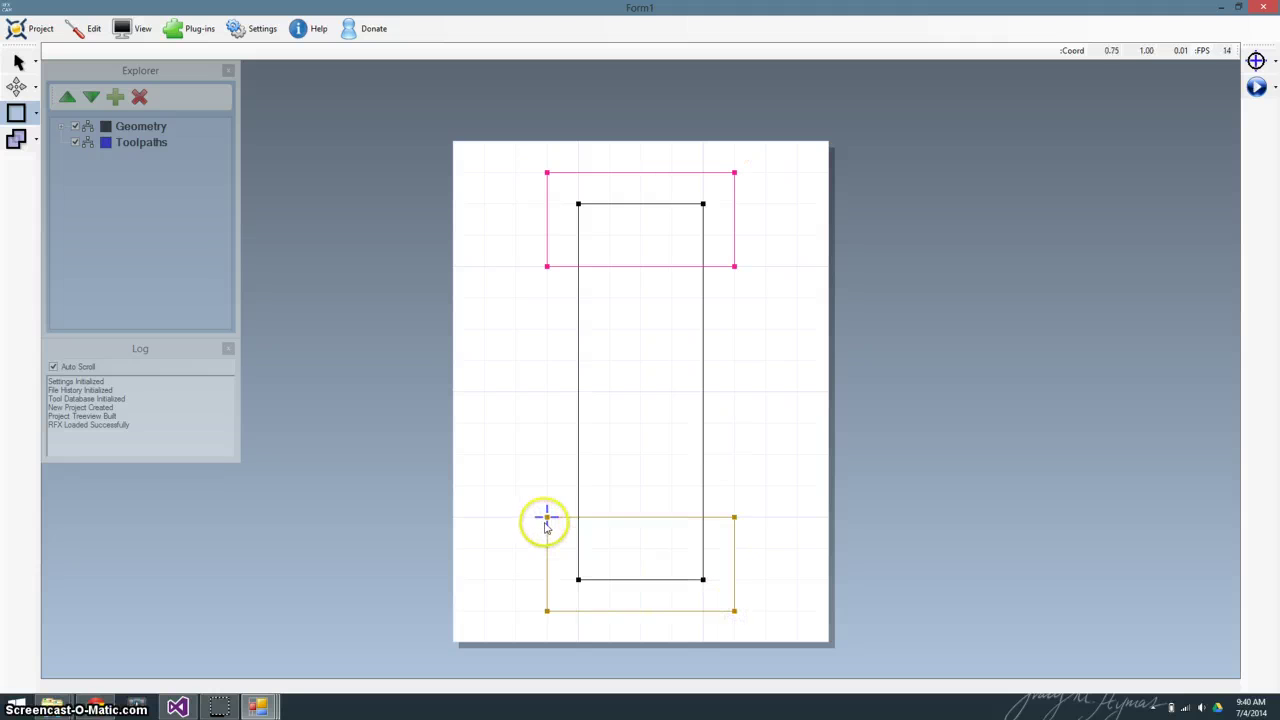
{"action": "left_click", "coordinate": [546, 518]}
- Draw a vertical centre line between the top and bottom rectangles
{"action": "left_click", "coordinate": [36, 113]}
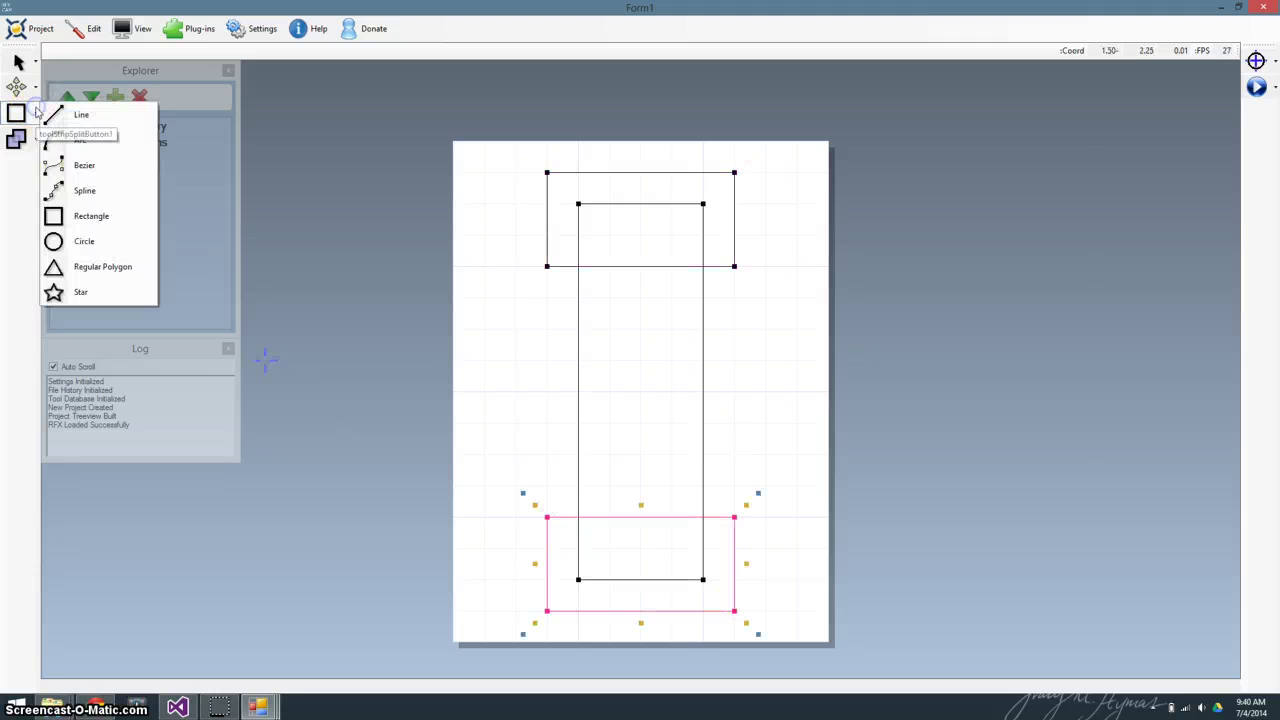
{"action": "left_click", "coordinate": [66, 116]}
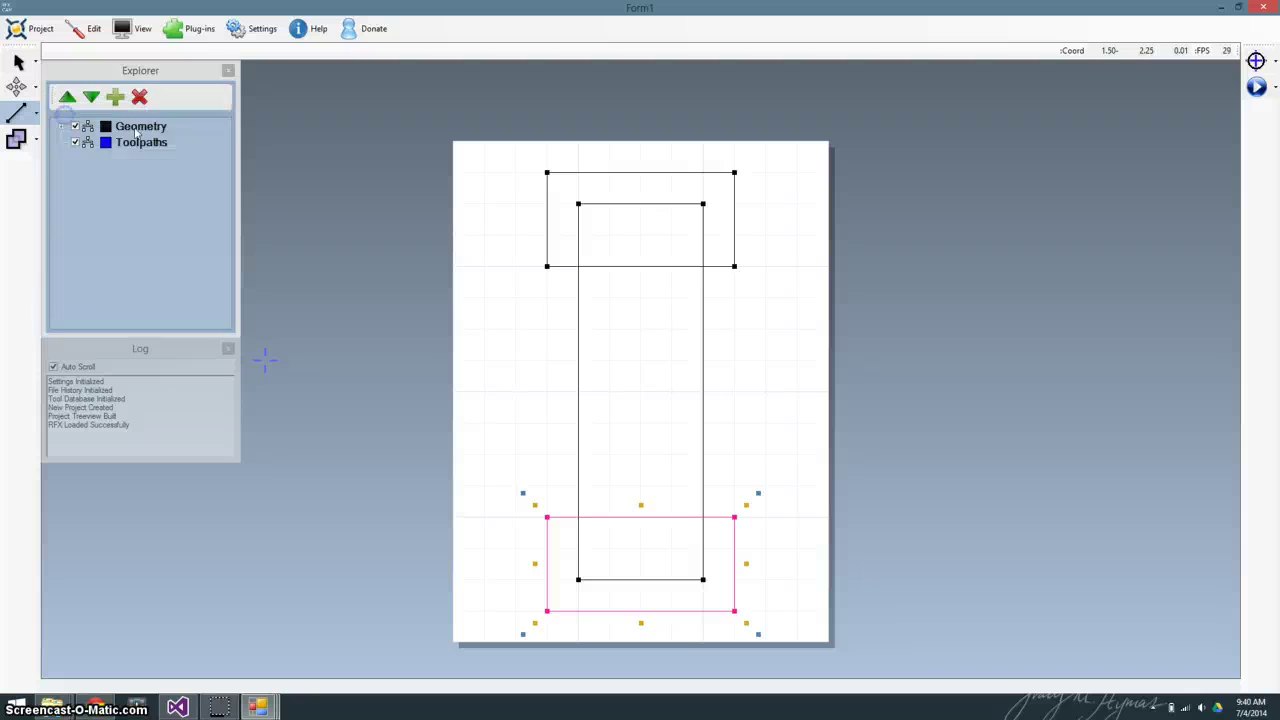
{"action": "left_click", "coordinate": [640, 298]}
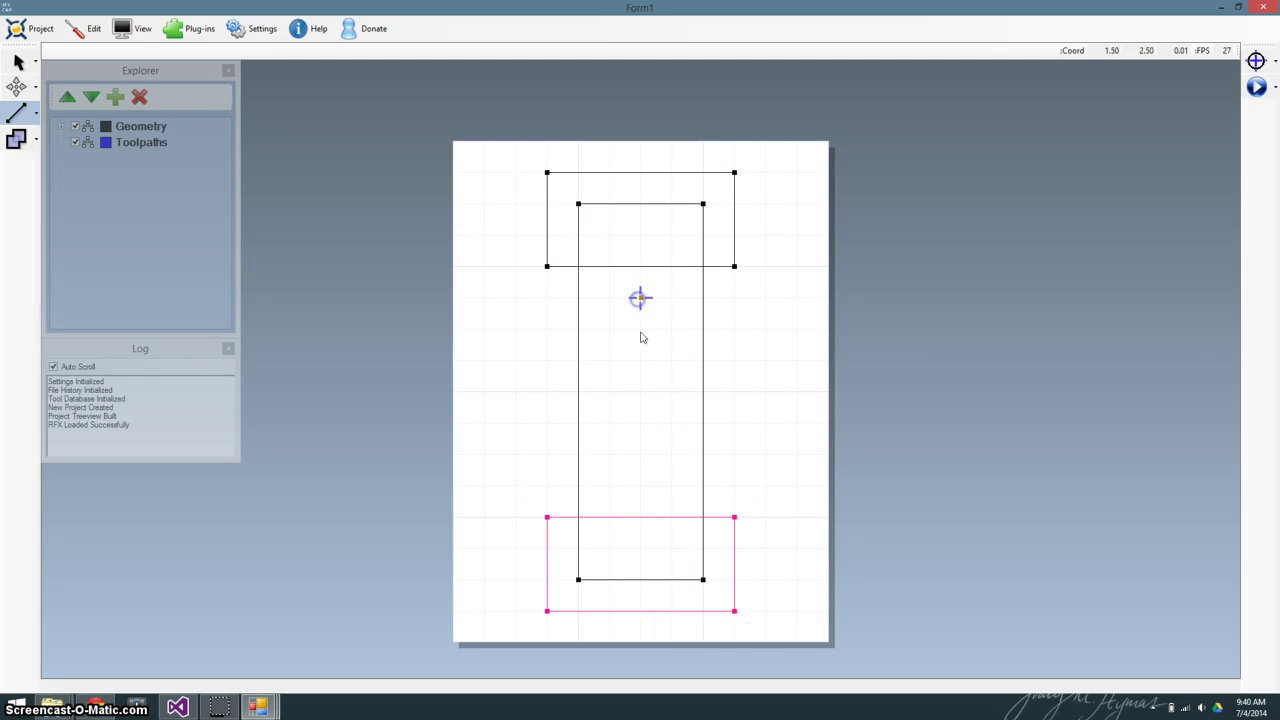
{"action": "left_click", "coordinate": [643, 483]}
{"action": "right_click", "coordinate": [720, 425]}
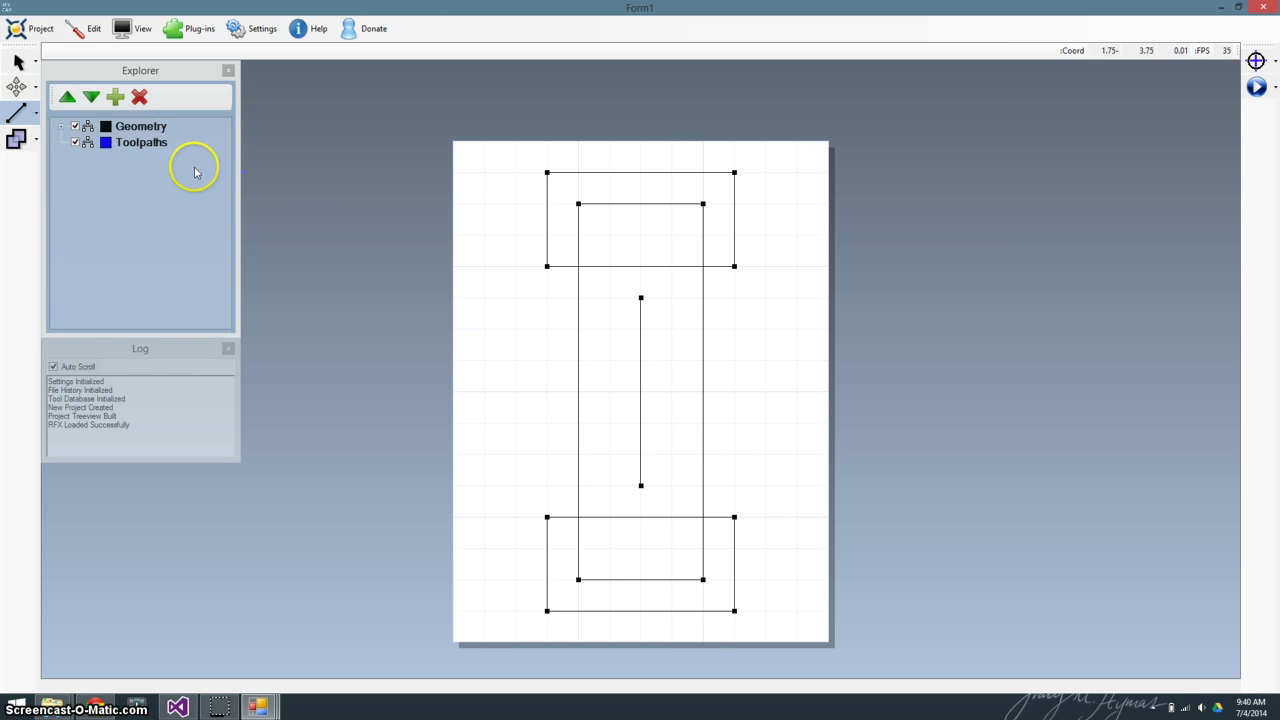
{"action": "left_click", "coordinate": [62, 128]}
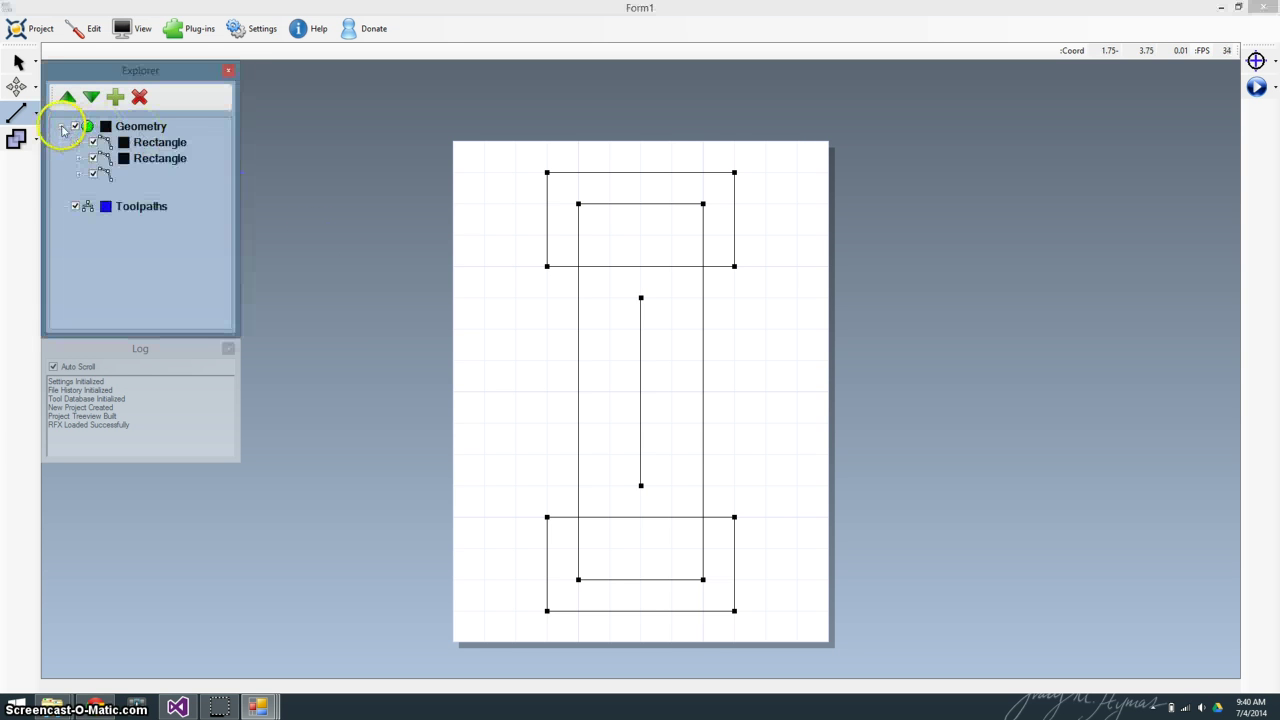
{"action": "left_click", "coordinate": [158, 142]}
{"action": "left_click", "coordinate": [160, 159]}
{"action": "left_click", "coordinate": [160, 174]}
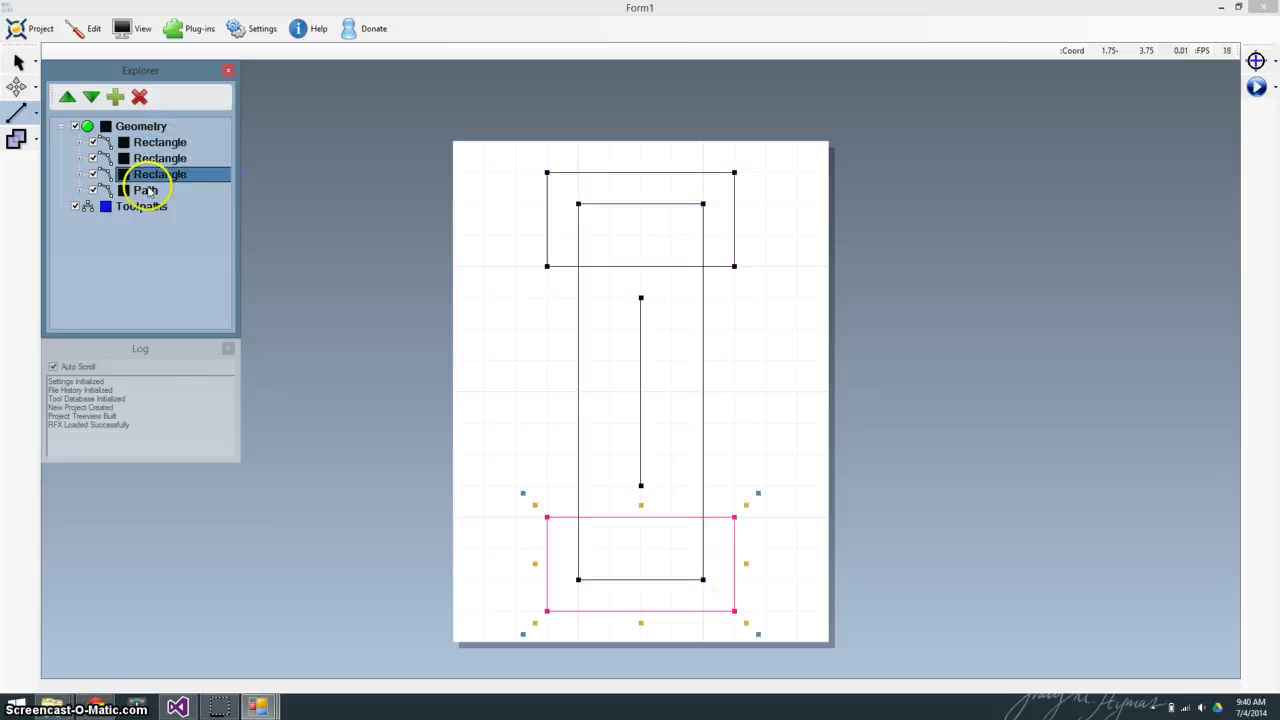
{"action": "left_click", "coordinate": [147, 190]}
{"action": "left_click", "coordinate": [150, 145]}
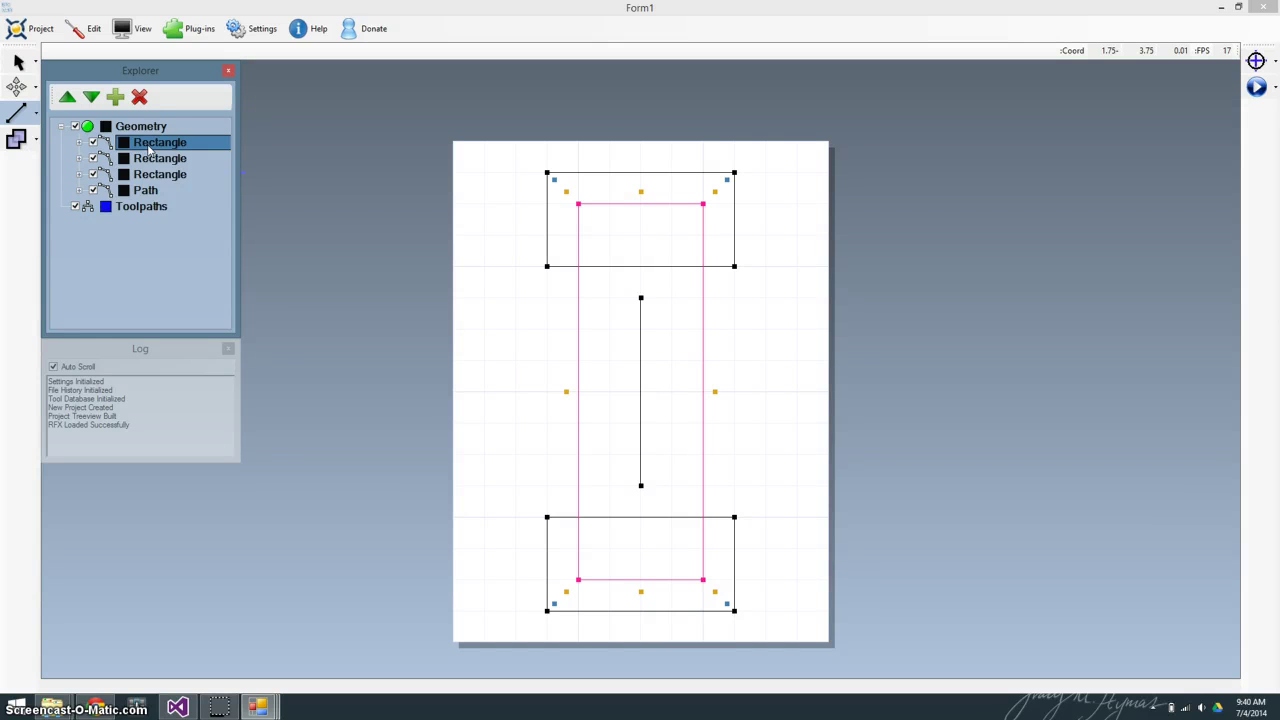
{"action": "double_click", "coordinate": [148, 147]}
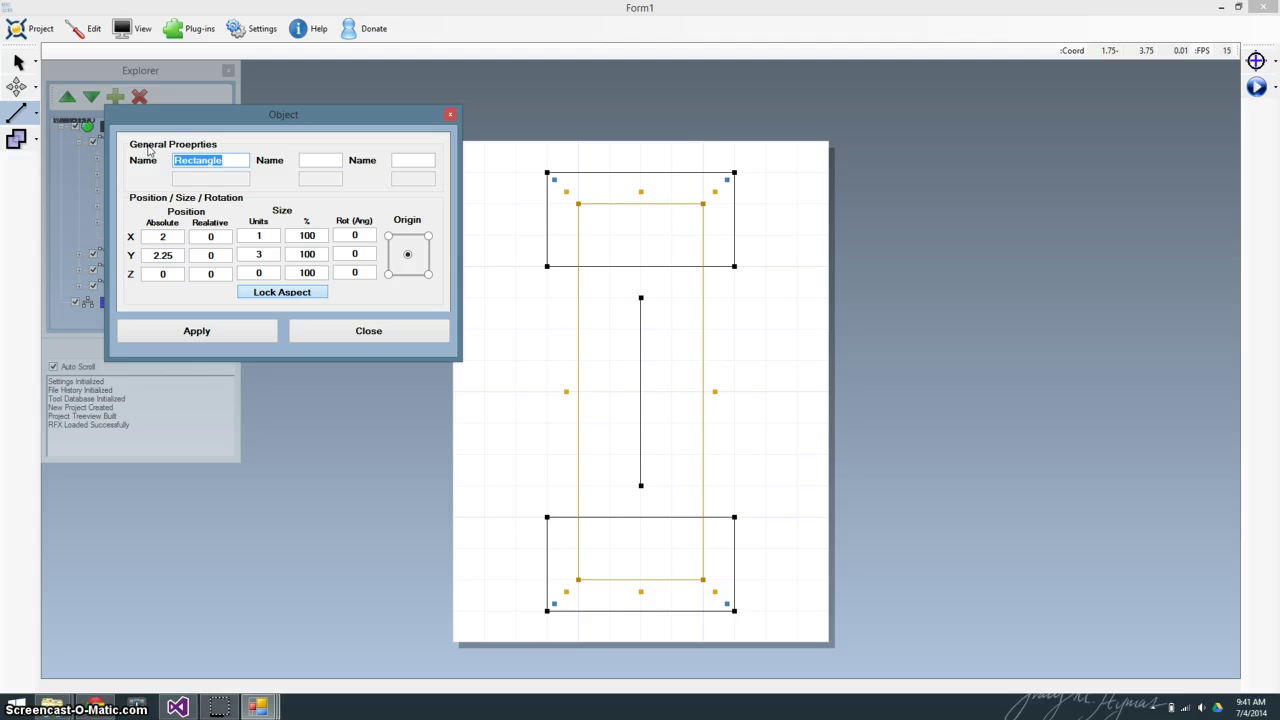
{"action": "left_click", "coordinate": [166, 237]}
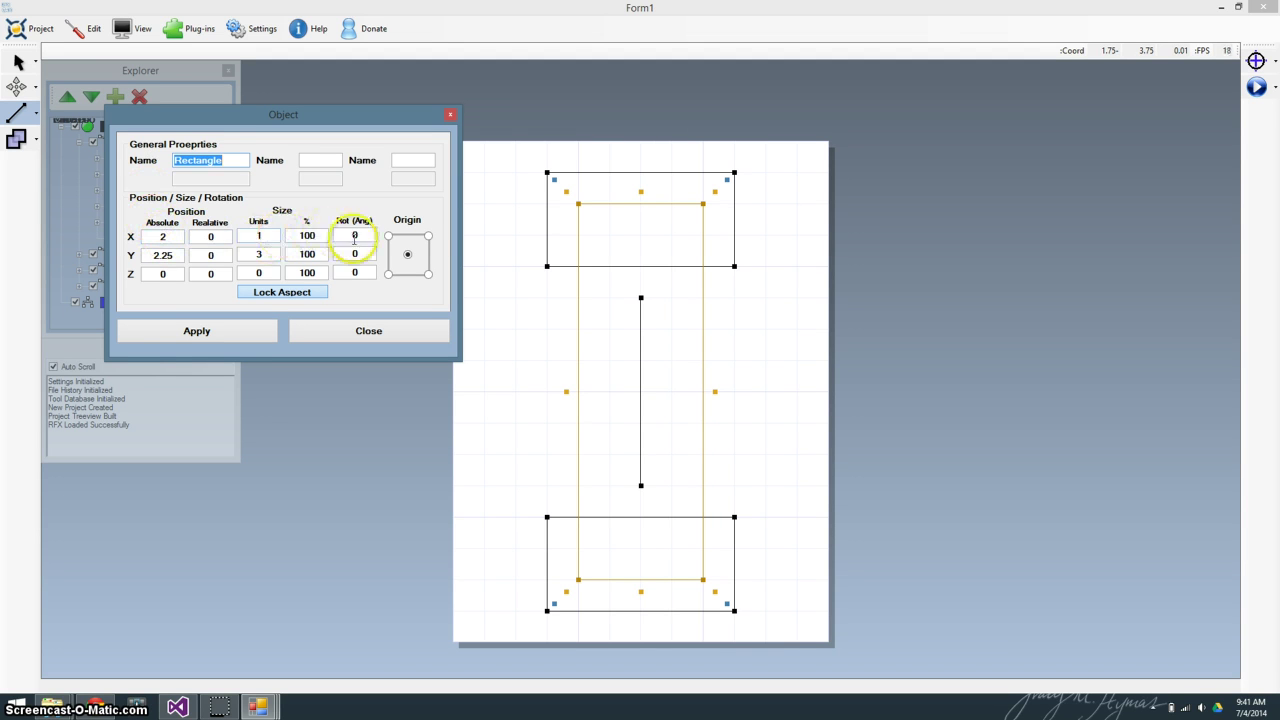
{"action": "left_click", "coordinate": [388, 274]}
{"action": "left_click", "coordinate": [428, 236]}
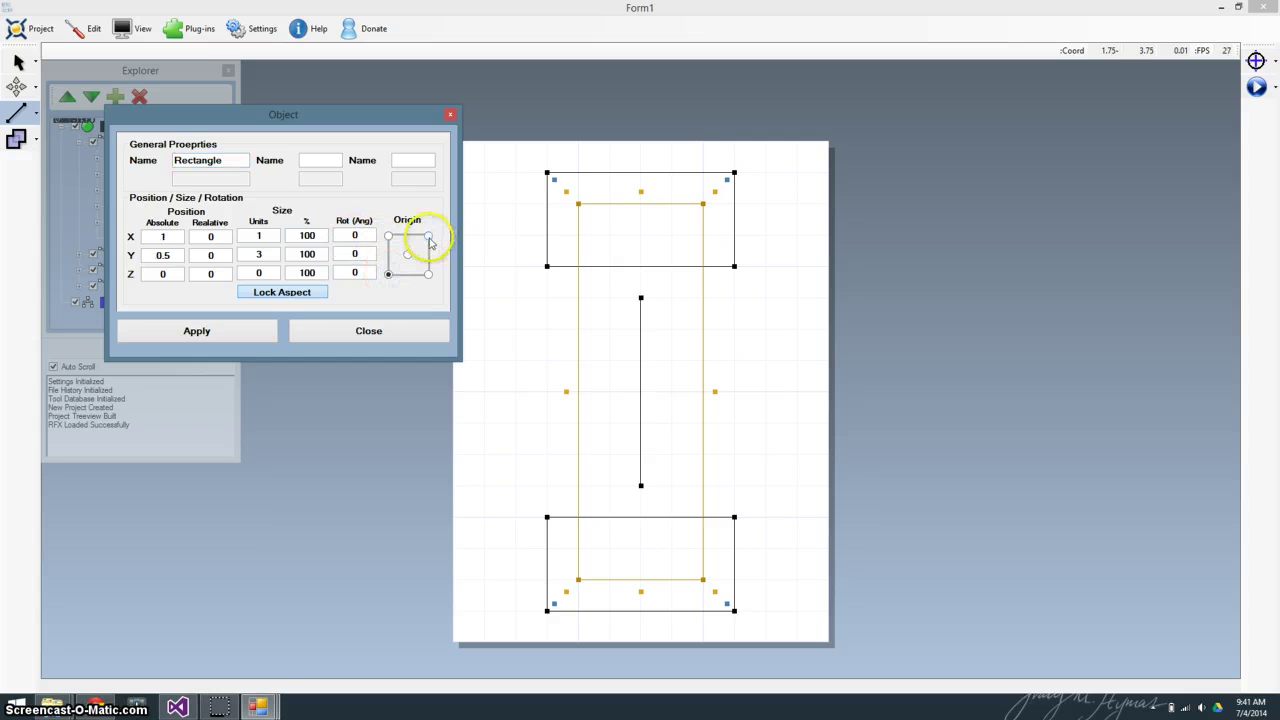
{"action": "left_click", "coordinate": [389, 275]}
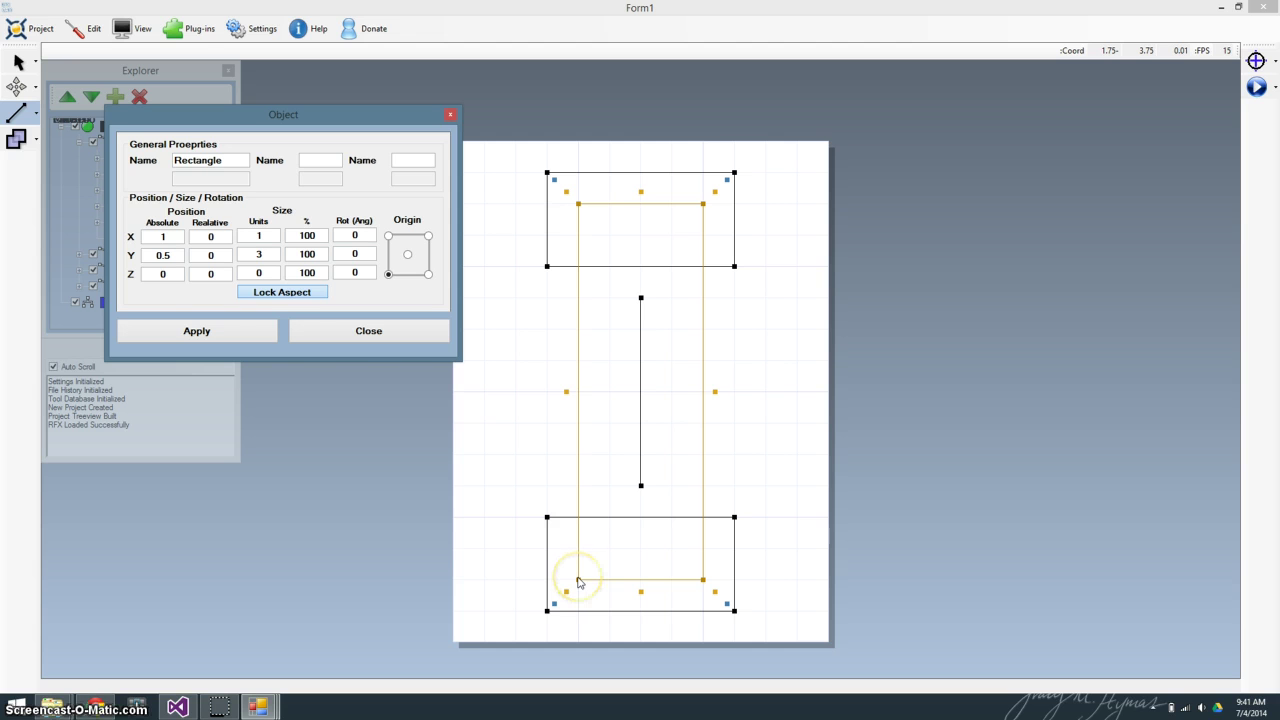
{"action": "left_click", "coordinate": [340, 342]}
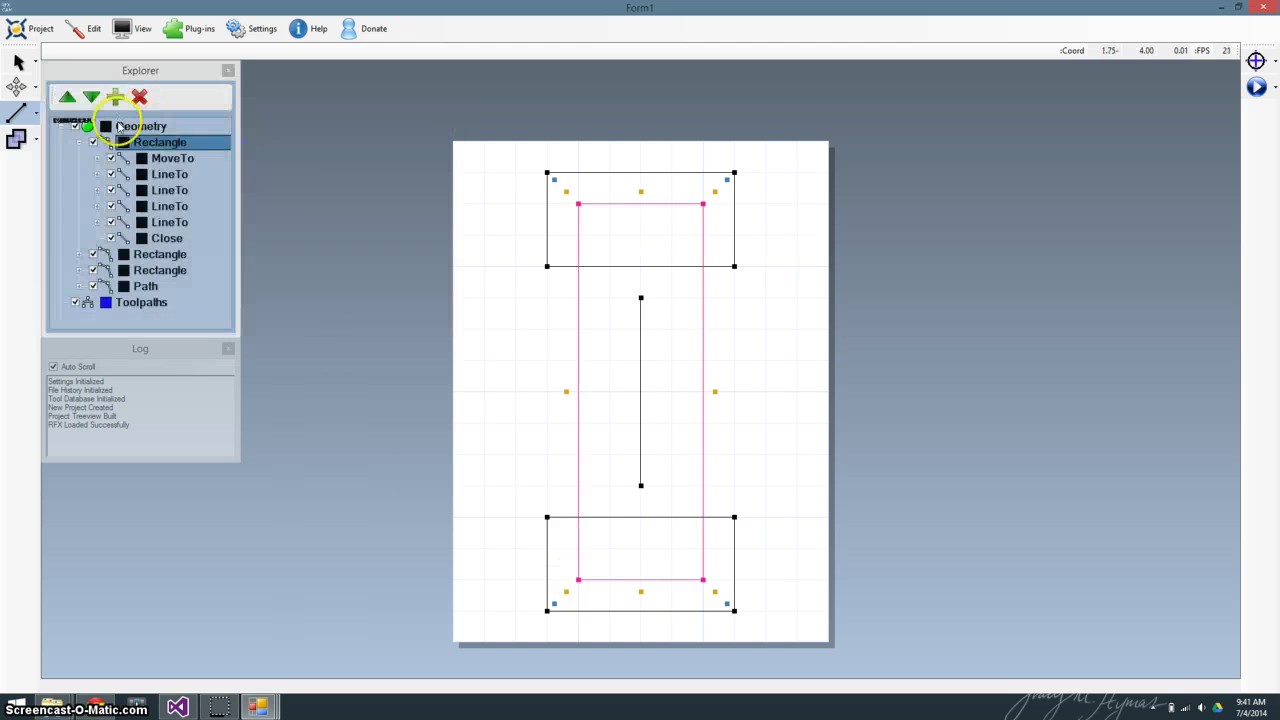
{"action": "left_click", "coordinate": [121, 128]}
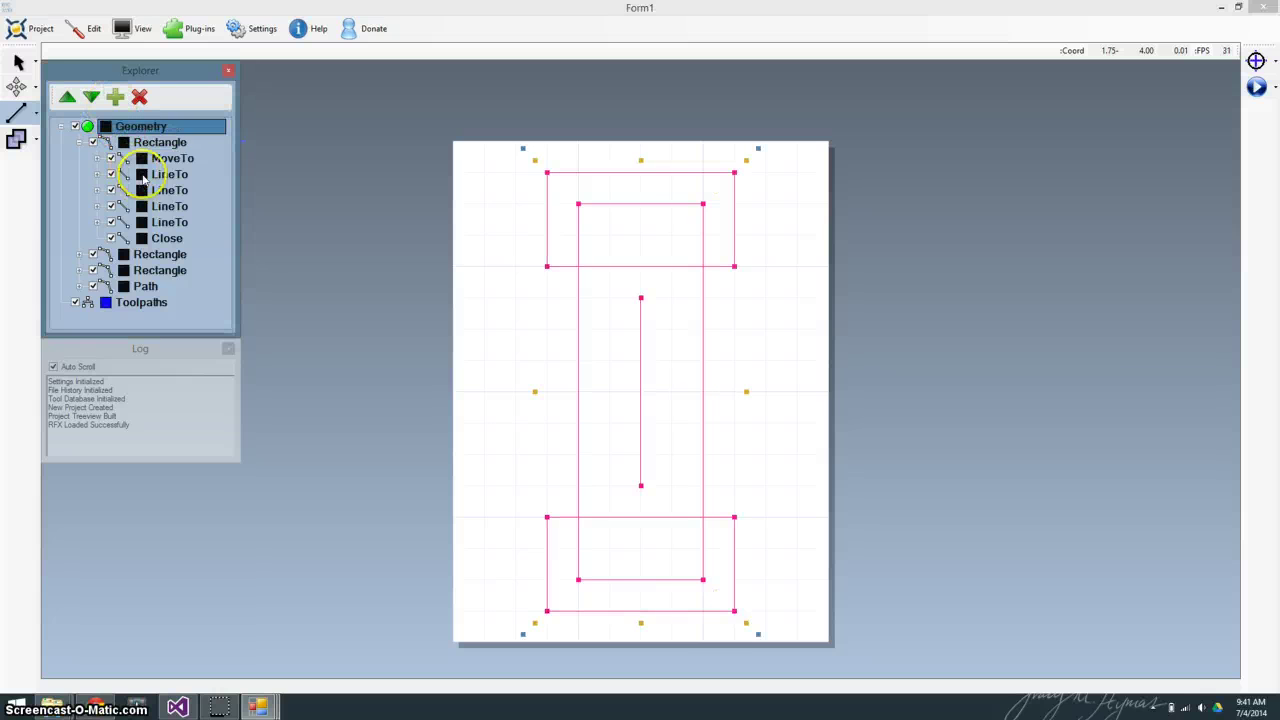
- Add a new layer under Geometry and name it 'All Paths'
{"action": "left_click", "coordinate": [80, 143]}
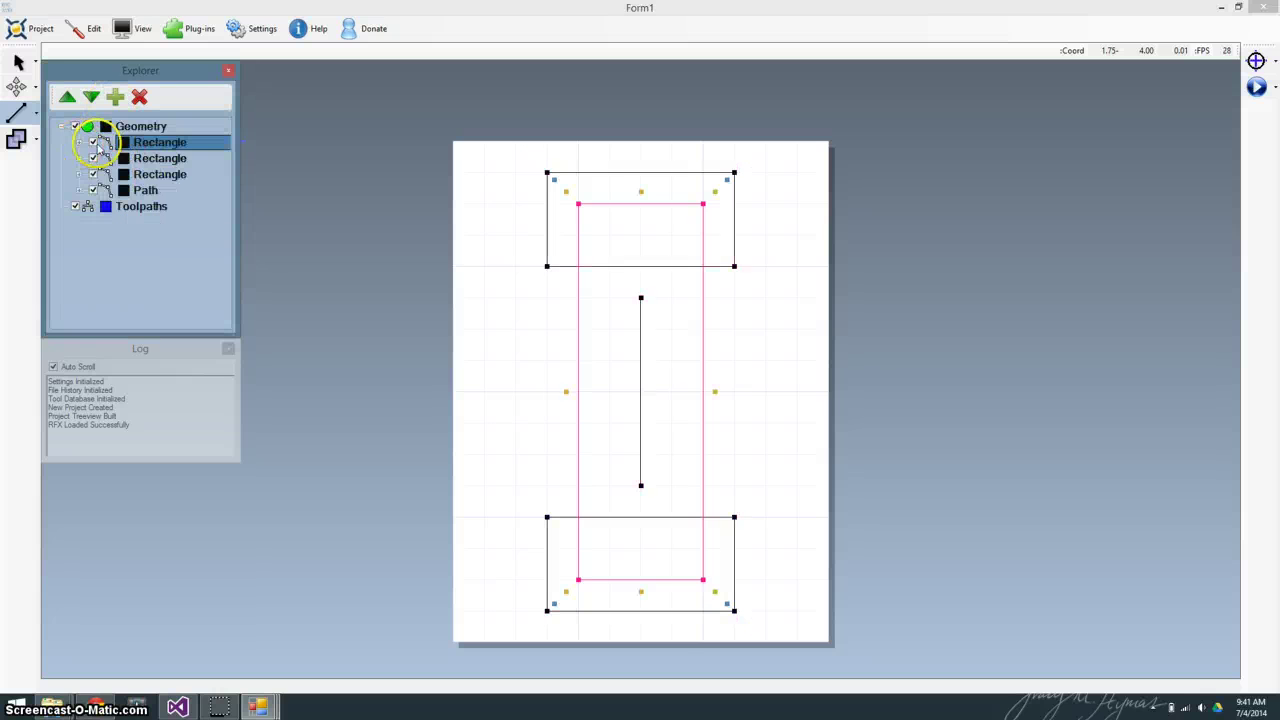
{"action": "left_click", "coordinate": [114, 97]}
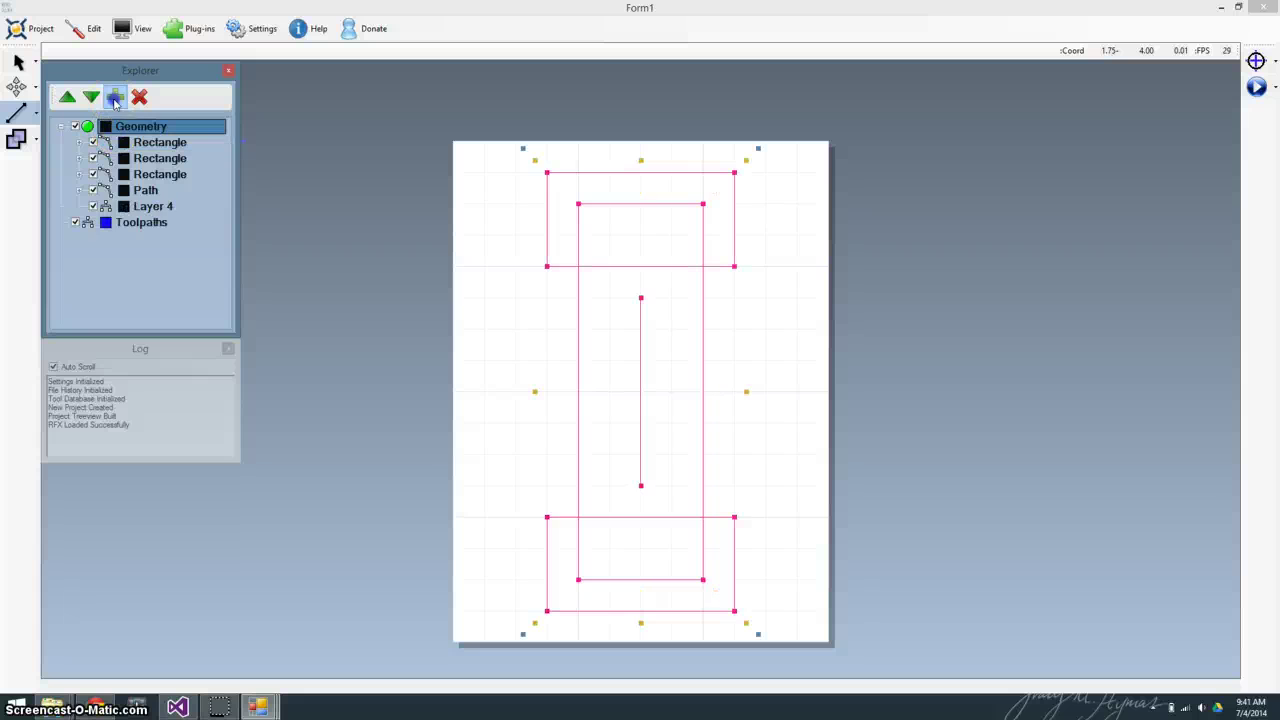
{"action": "double_click", "coordinate": [153, 206]}
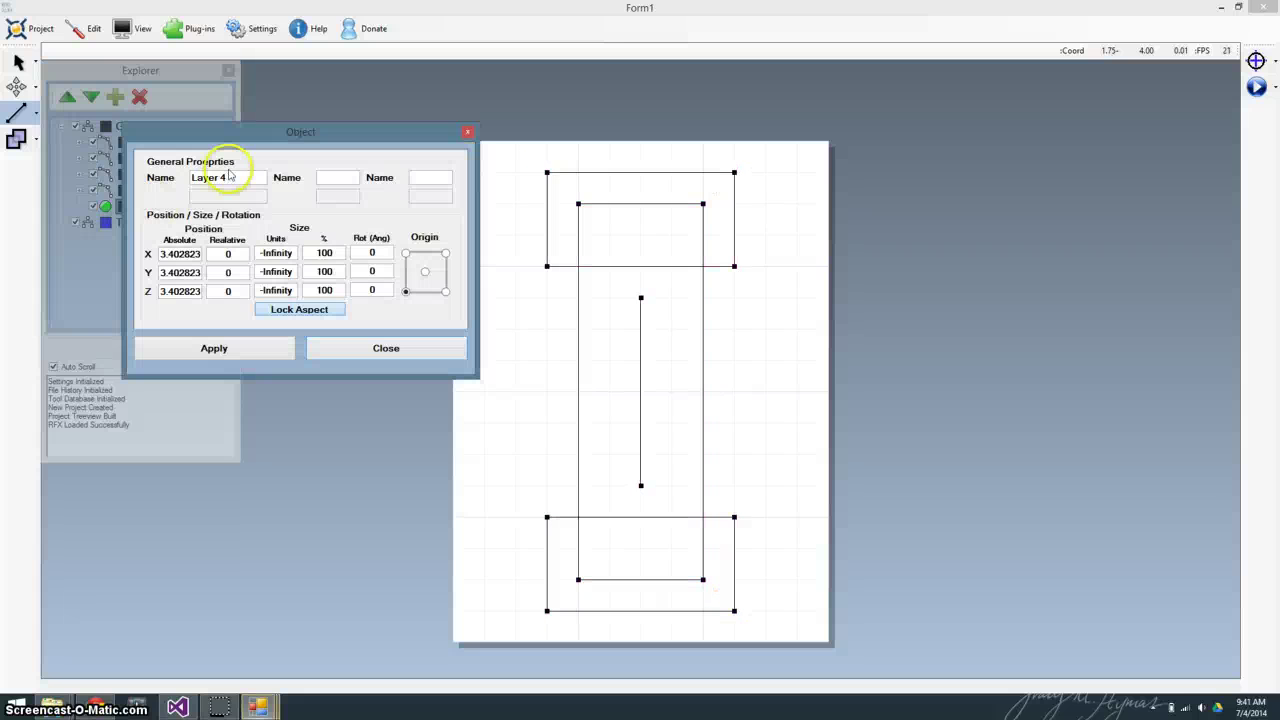
{"action": "left_click_drag", "start_coordinate": [229, 177], "coordinate": [163, 177]}
{"action": "type", "text": "All Paths"}
{"action": "left_click", "coordinate": [248, 346]}
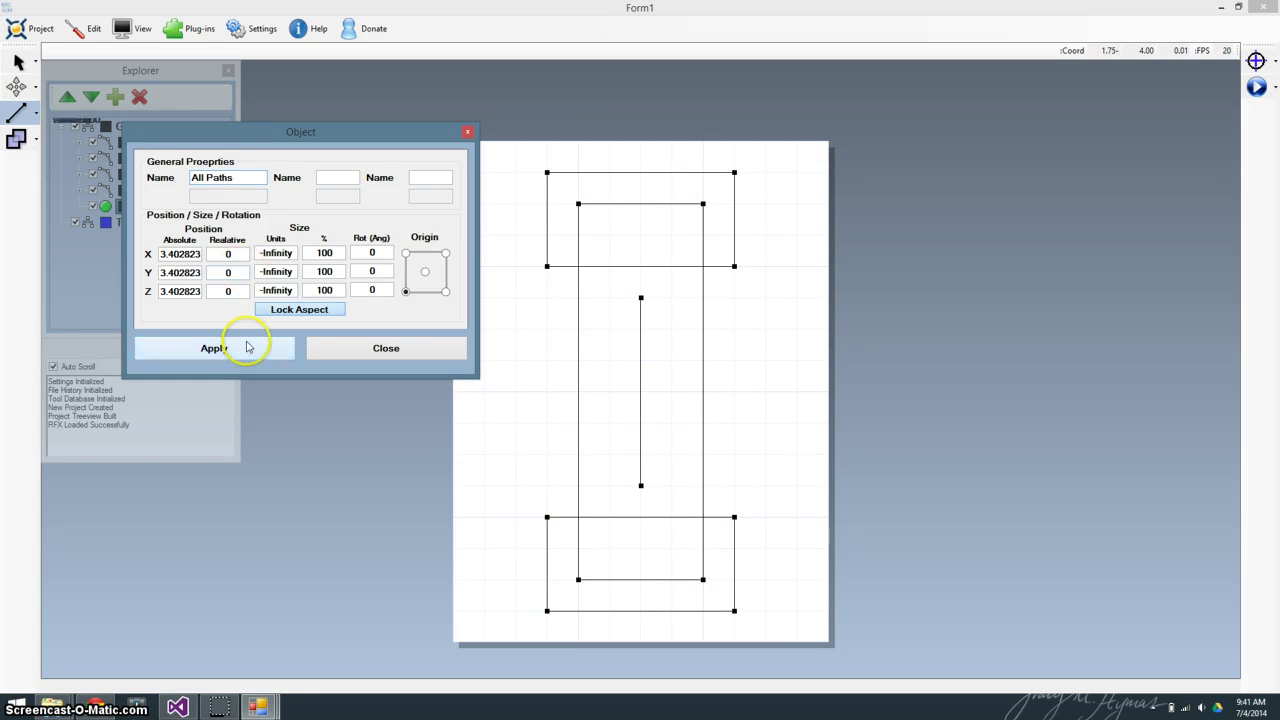
- Move the three rectangles and the centre line into the All Paths layer
{"action": "left_click", "coordinate": [140, 158]}
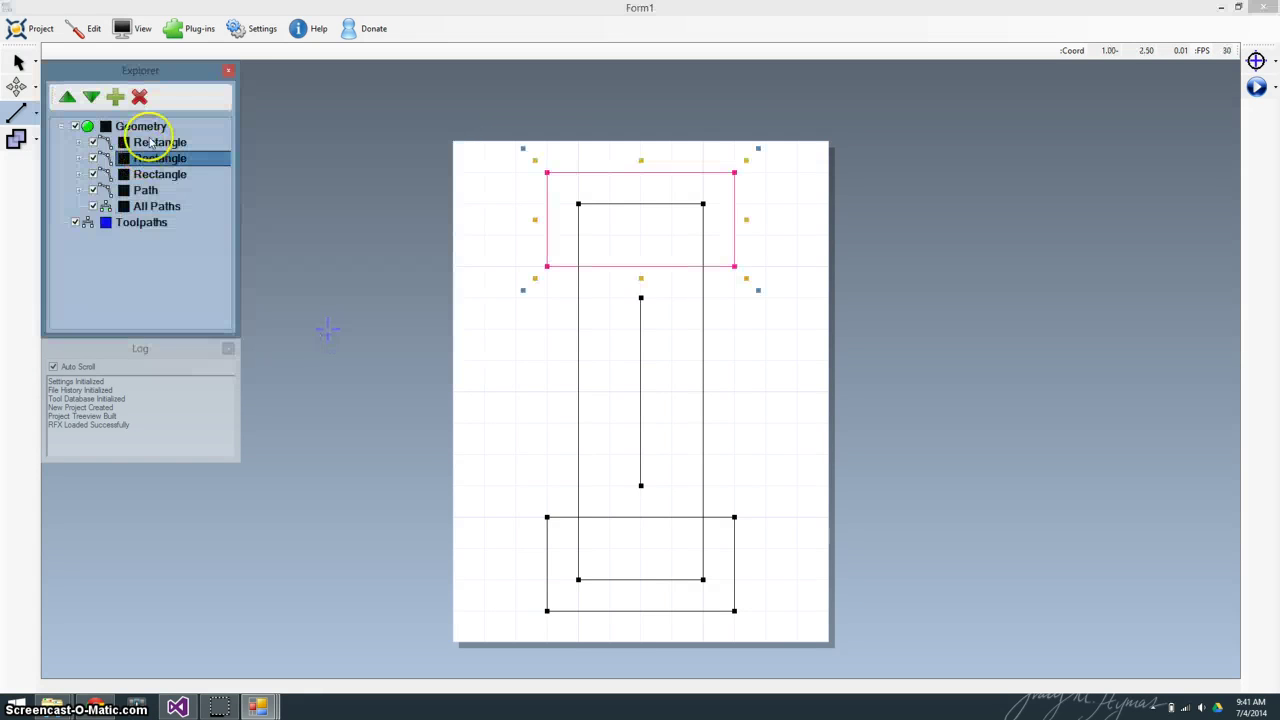
{"action": "left_click", "coordinate": [150, 143]}
{"action": "left_click", "coordinate": [147, 189], "text": "shift"}
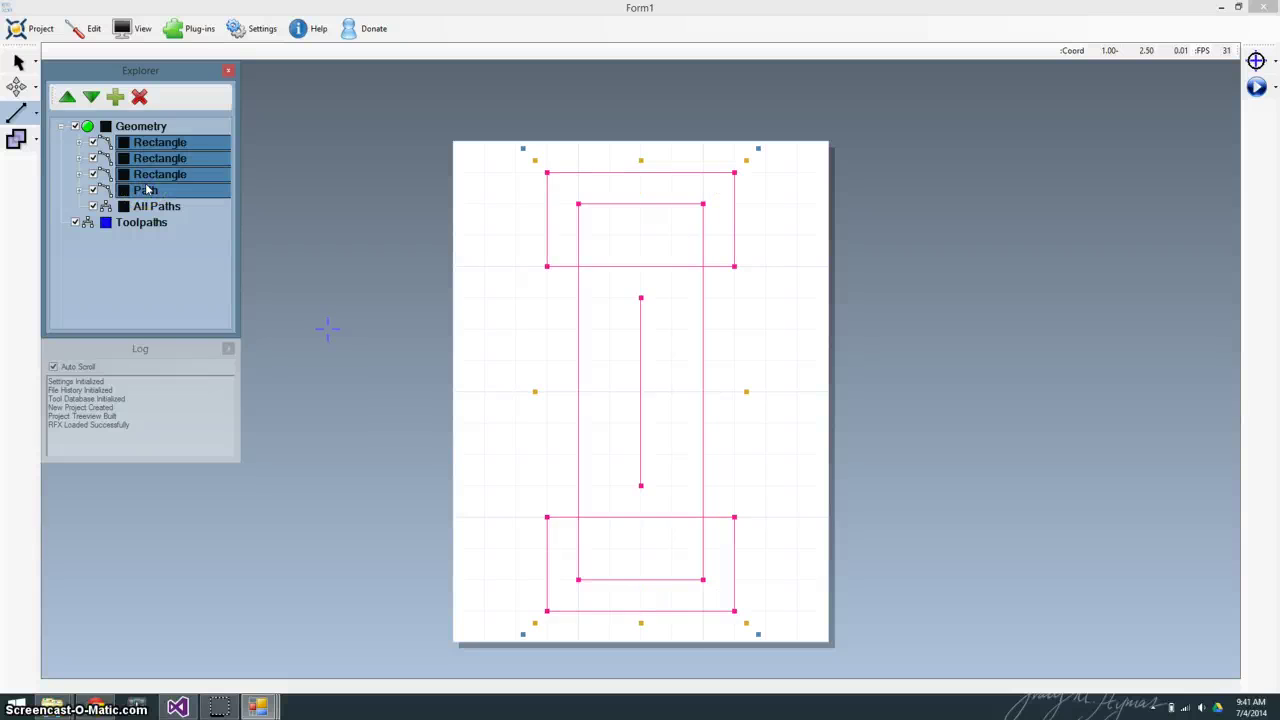
{"action": "left_click", "coordinate": [386, 200]}
{"action": "key", "text": "Delete"}
{"action": "left_click", "coordinate": [208, 157]}
{"action": "left_click", "coordinate": [157, 143]}
- Collapse and re-expand the All Paths group, then select it
{"action": "left_click", "coordinate": [460, 249]}
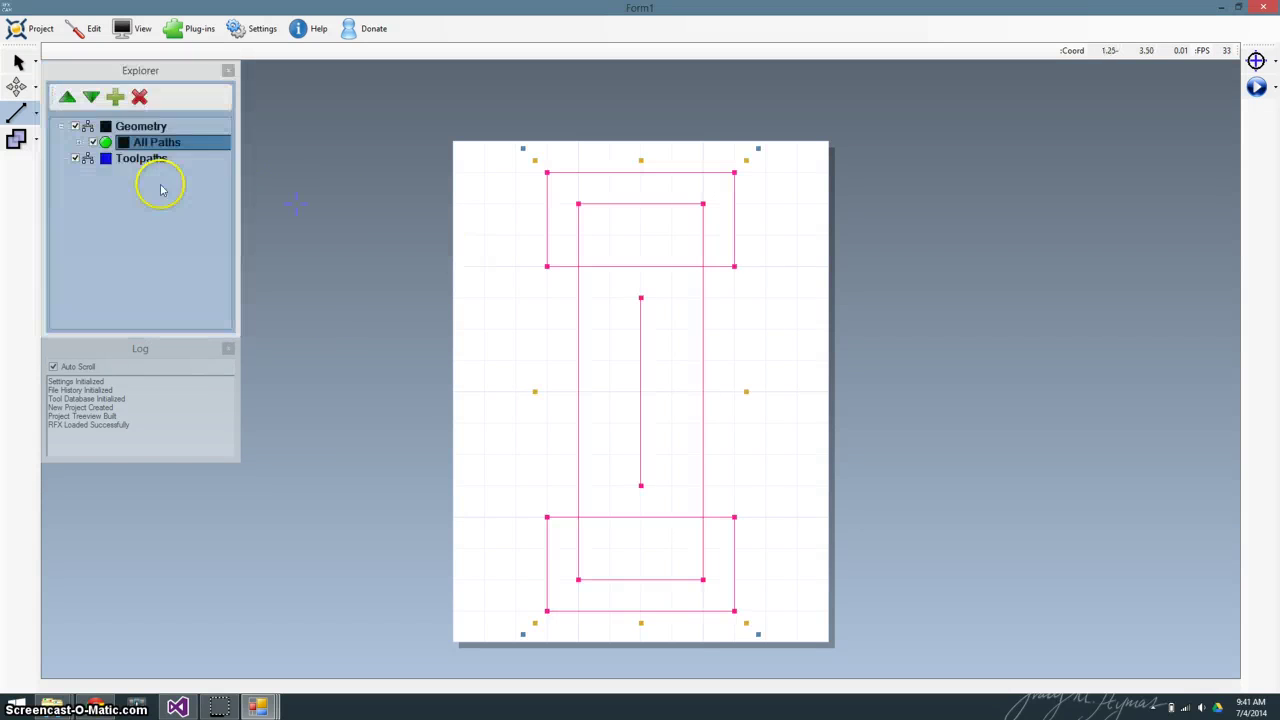
{"action": "left_click", "coordinate": [78, 143]}
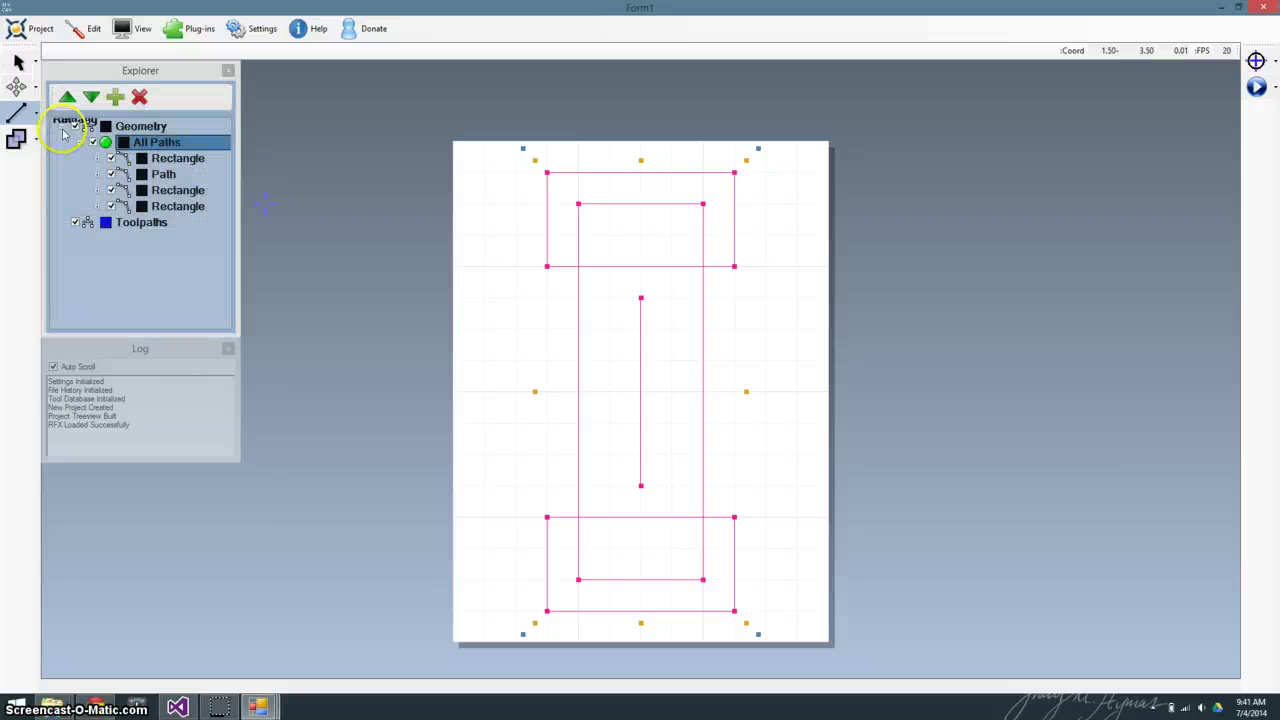
{"action": "left_click", "coordinate": [81, 144]}
{"action": "left_click", "coordinate": [81, 144]}
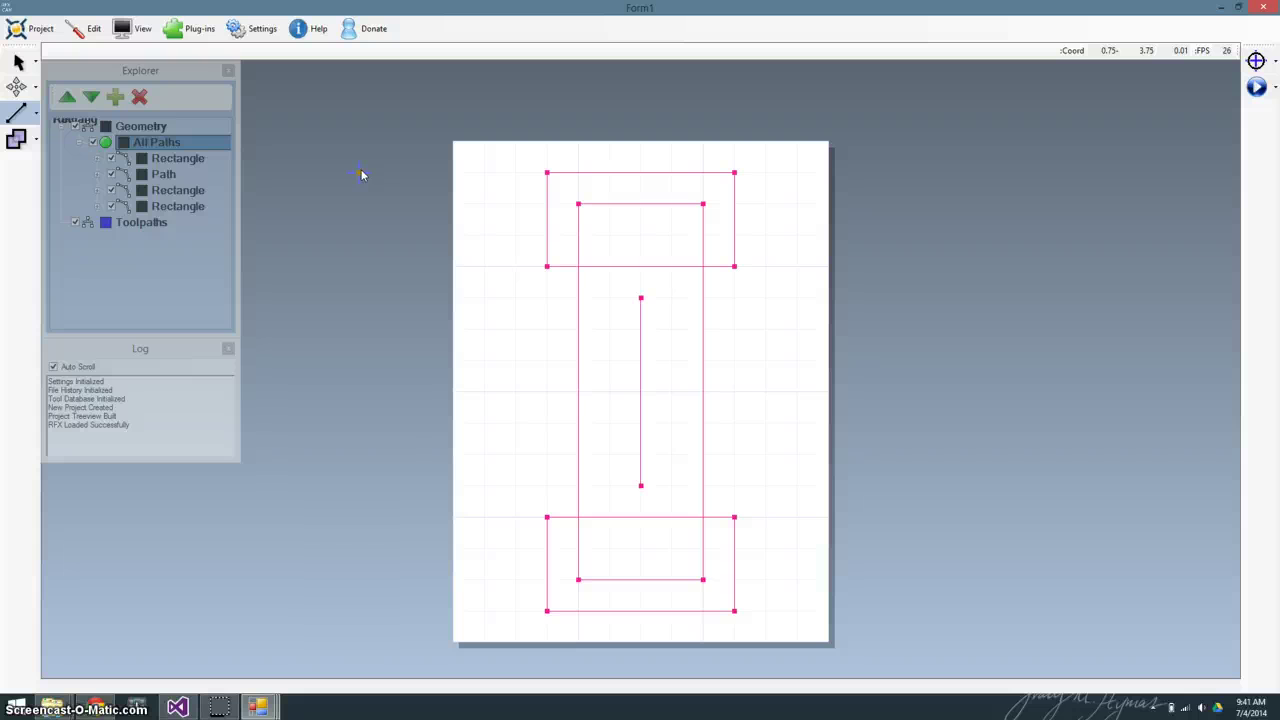
{"action": "left_click", "coordinate": [145, 142]}
- Review the All Paths options and the bottom rectangle's properties
{"action": "right_click", "coordinate": [150, 142]}
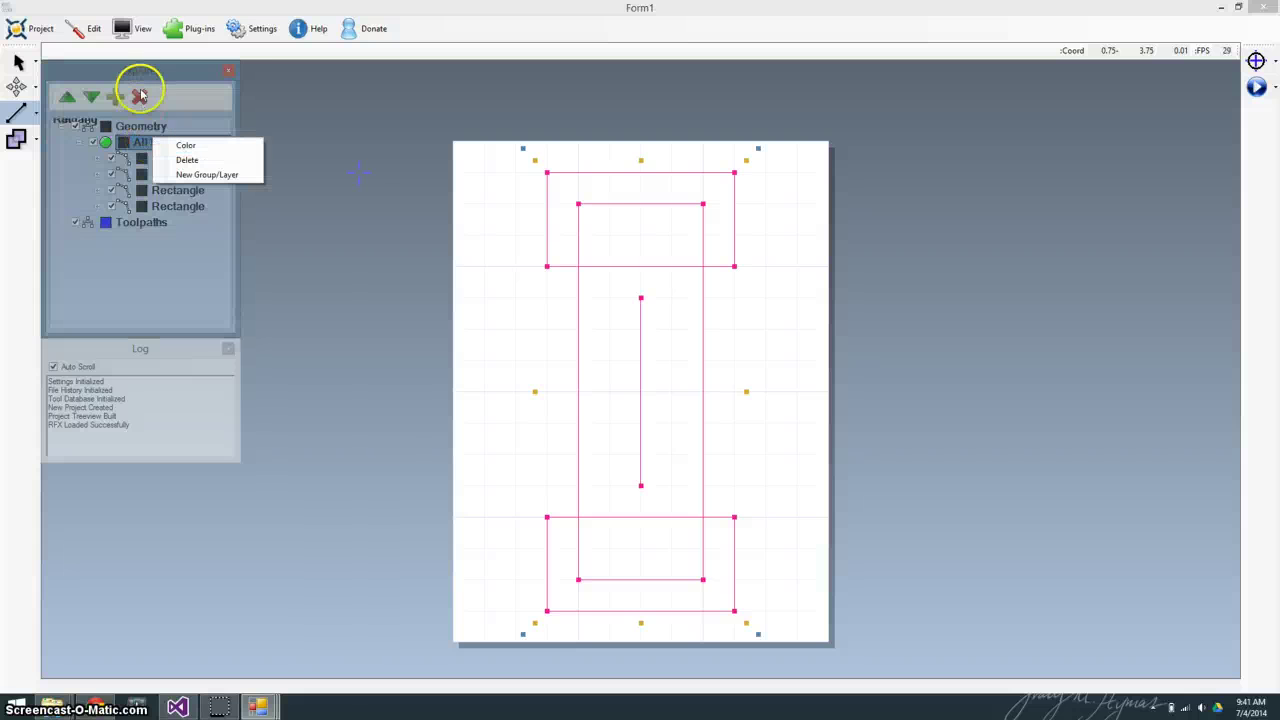
{"action": "left_click", "coordinate": [140, 92]}
{"action": "left_click", "coordinate": [165, 158]}
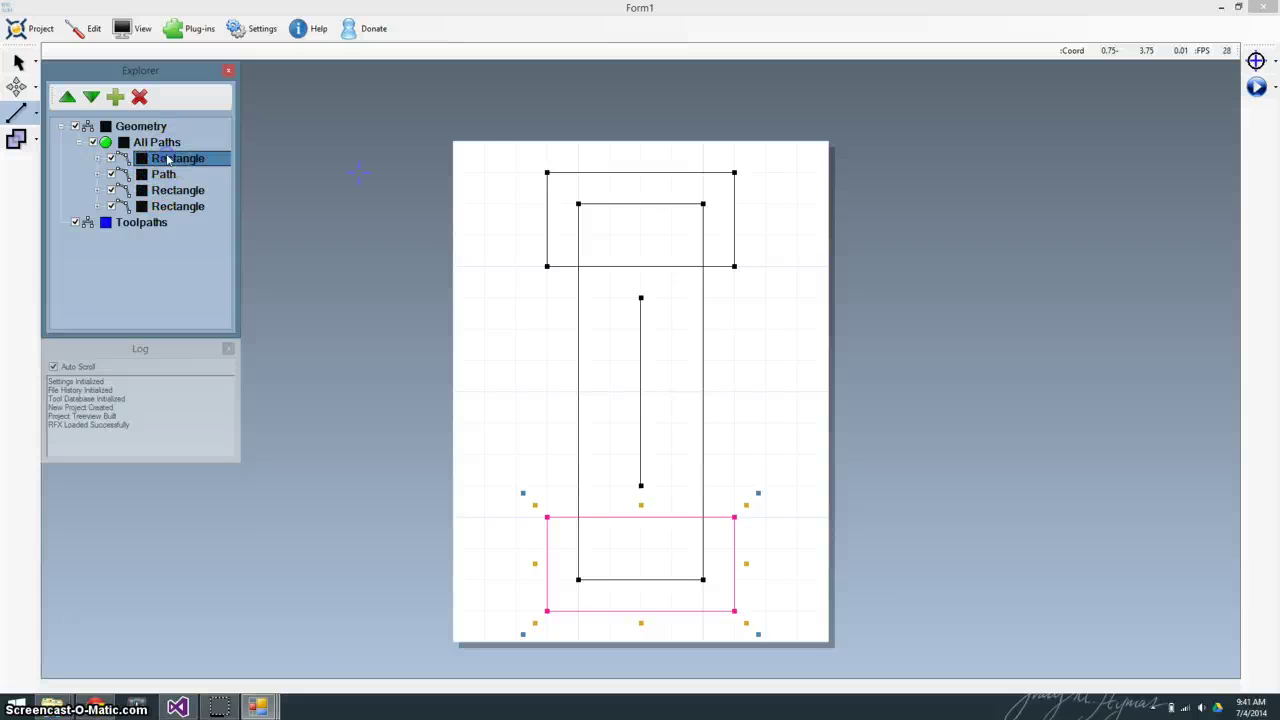
{"action": "double_click", "coordinate": [165, 158]}
{"action": "left_click", "coordinate": [389, 364]}
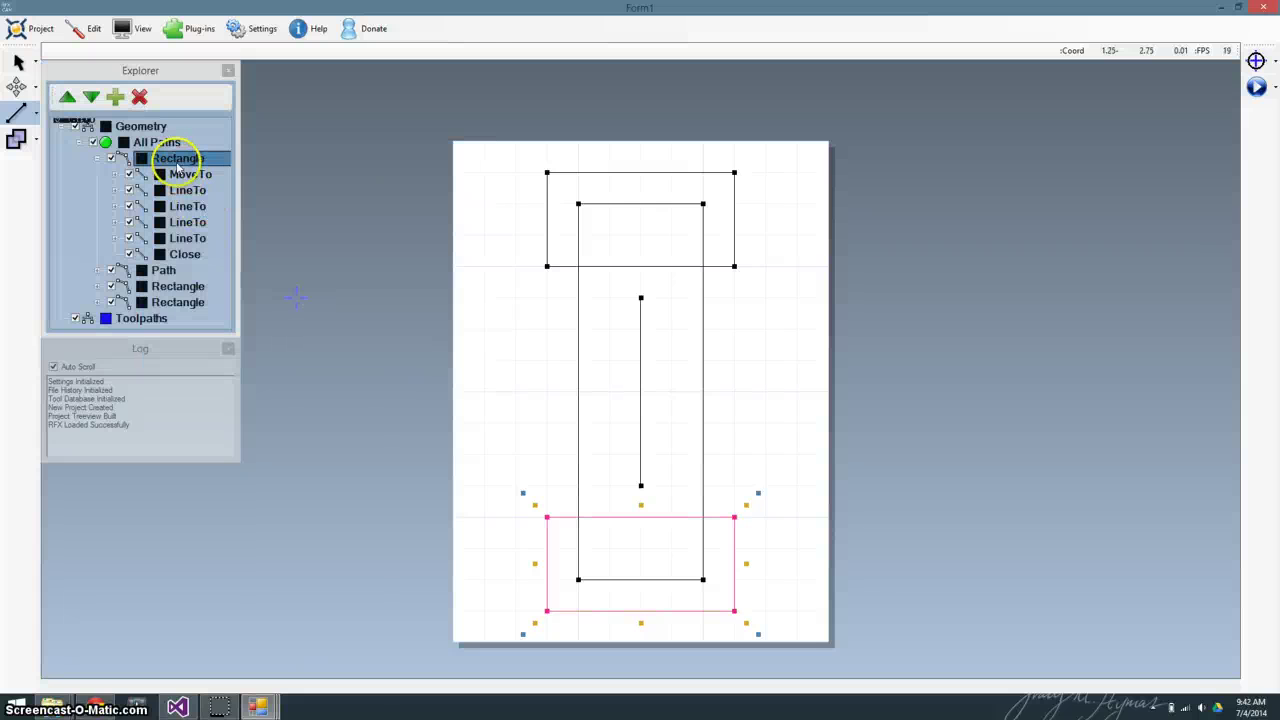
- Change the bottom rectangle's colour to red
{"action": "right_click", "coordinate": [178, 163]}
{"action": "left_click", "coordinate": [197, 171]}
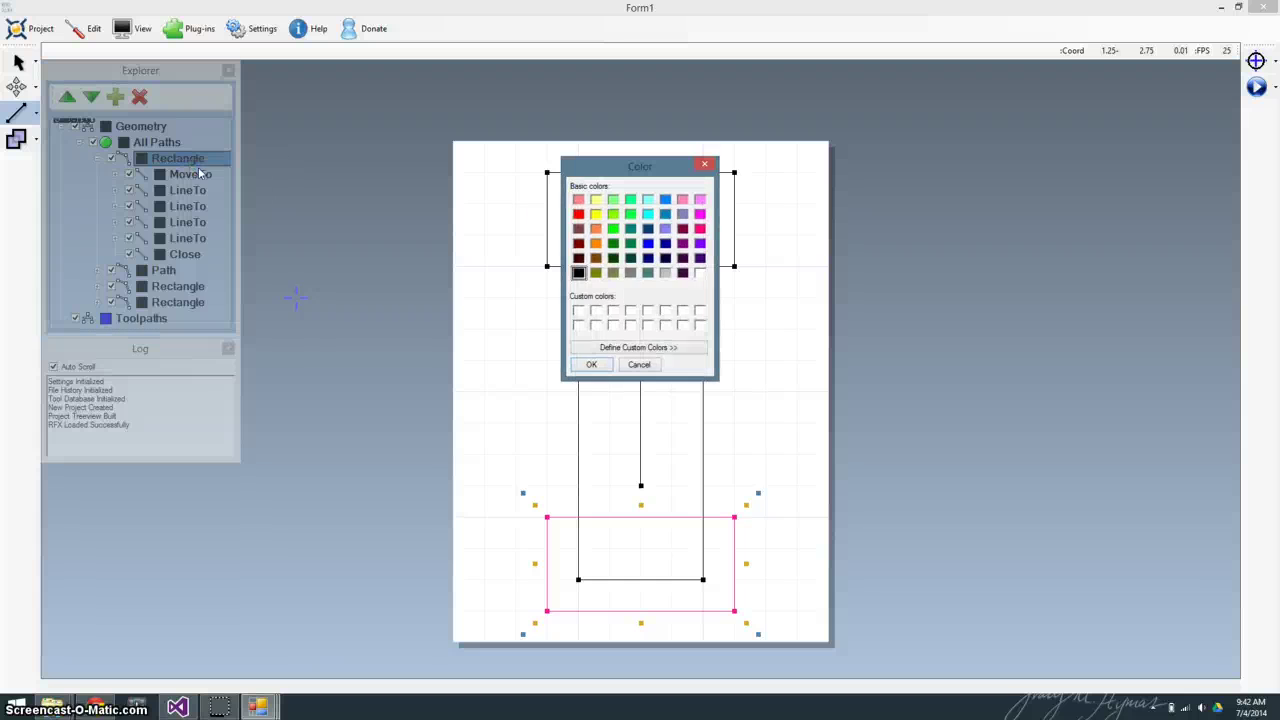
{"action": "left_click", "coordinate": [578, 214]}
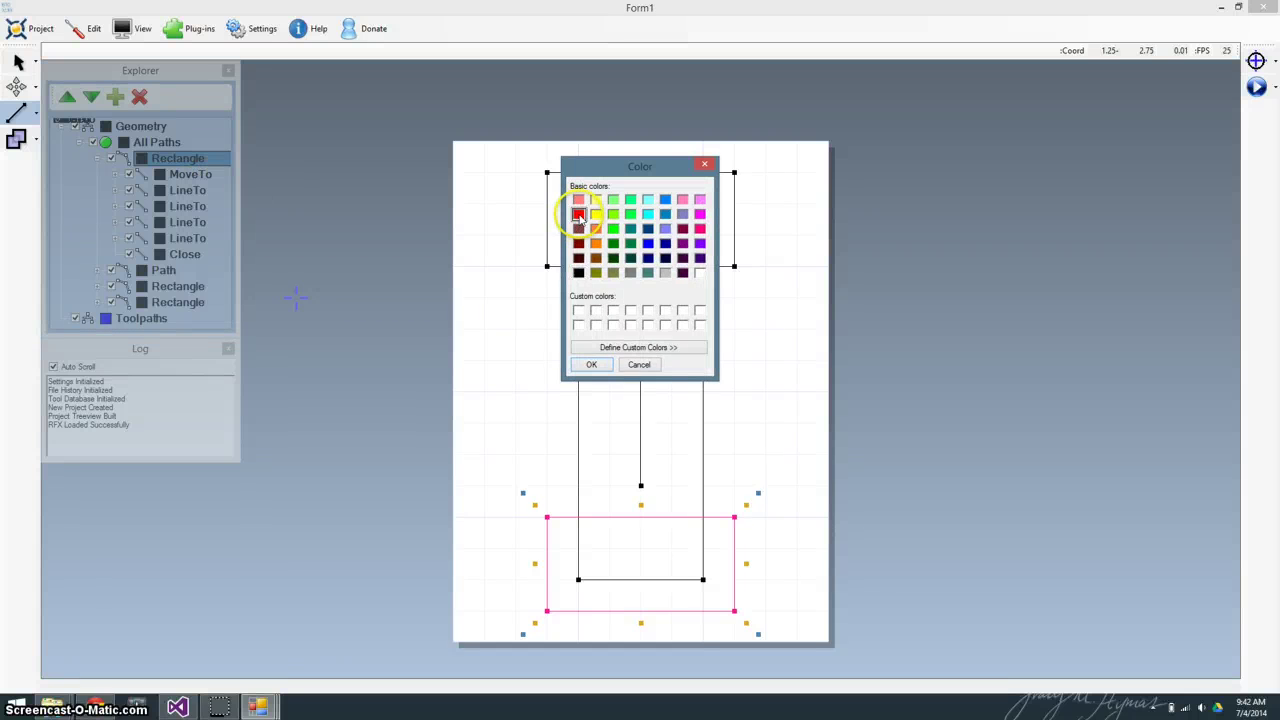
{"action": "left_click", "coordinate": [591, 366]}
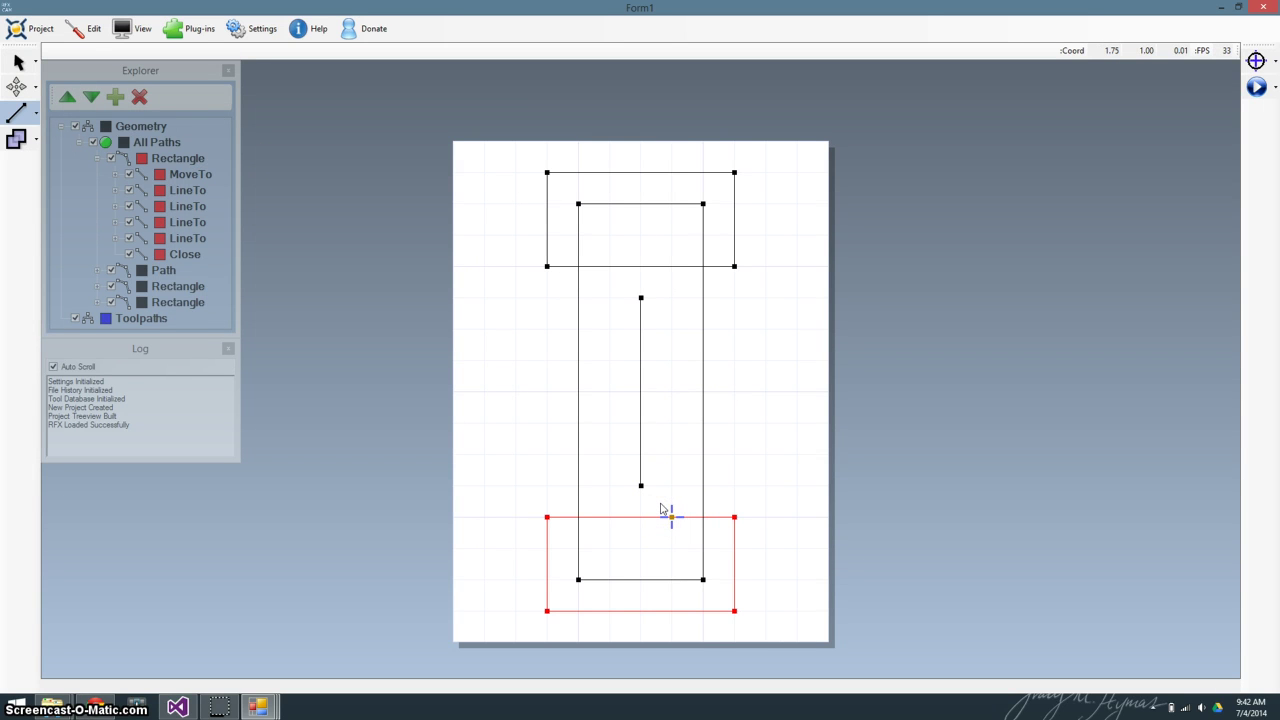
{"action": "left_click", "coordinate": [792, 491]}
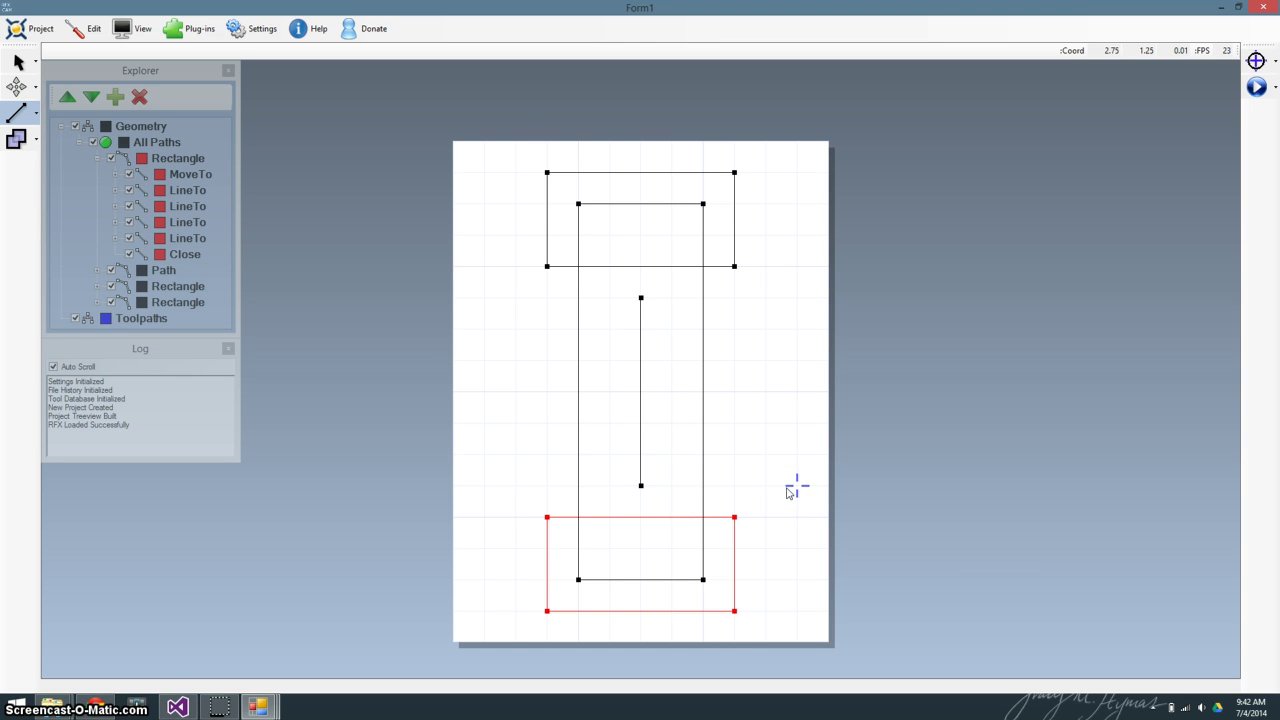
- Select the top and bottom rectangles on the sheet
{"action": "left_click", "coordinate": [17, 62]}
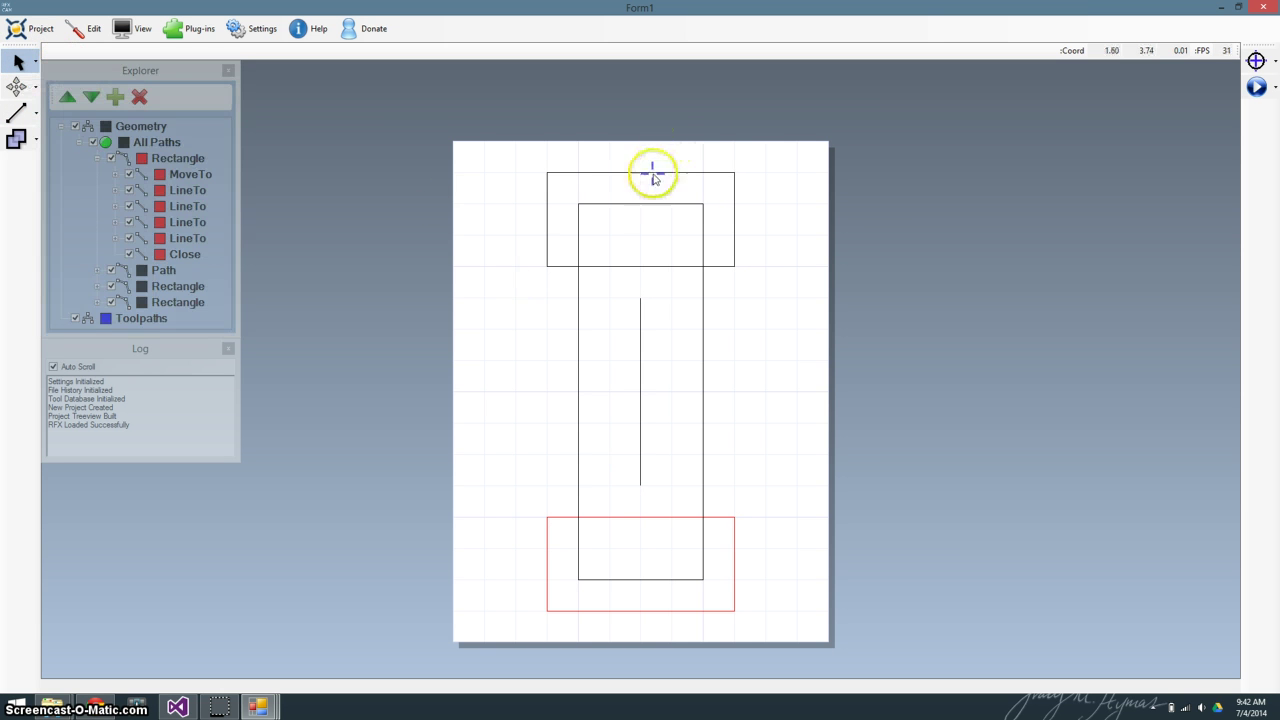
{"action": "left_click", "coordinate": [79, 143]}
{"action": "left_click", "coordinate": [511, 226]}
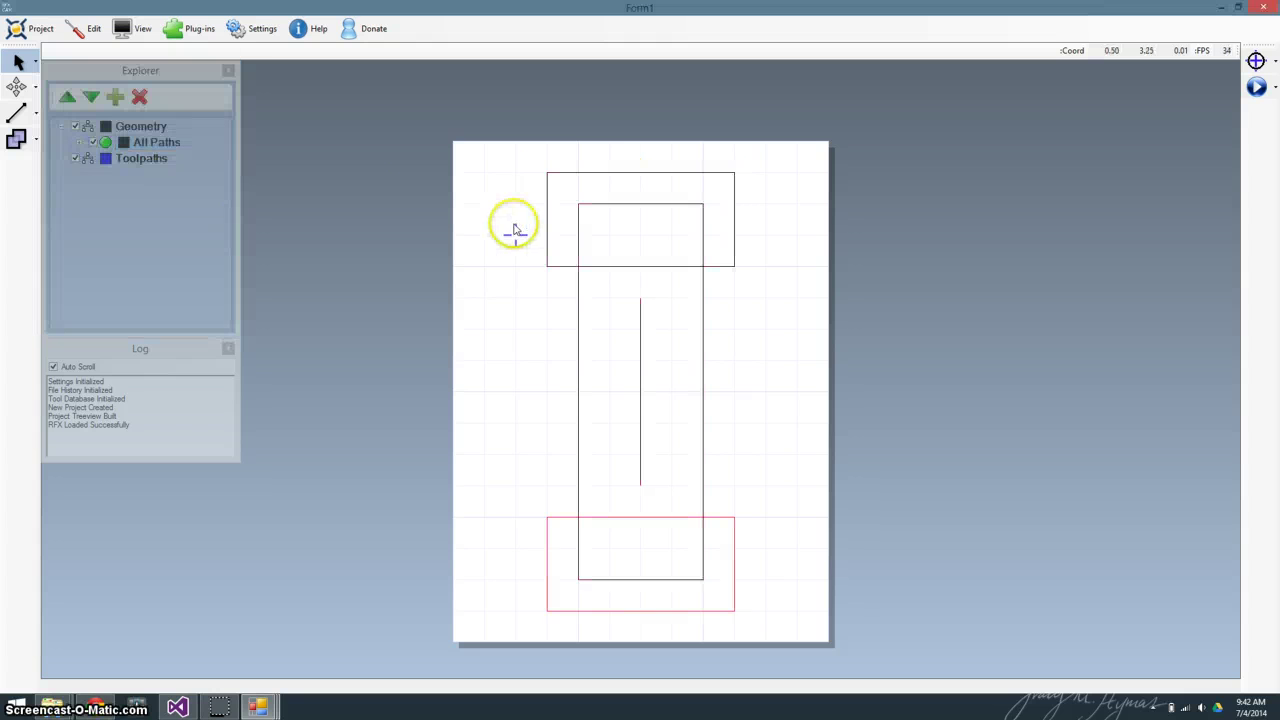
{"action": "left_click", "coordinate": [583, 174]}
{"action": "left_click", "coordinate": [565, 517], "text": "shift"}
- Create a Pocket toolpath for them with a Cut Depth of 25
{"action": "left_click", "coordinate": [1275, 62]}
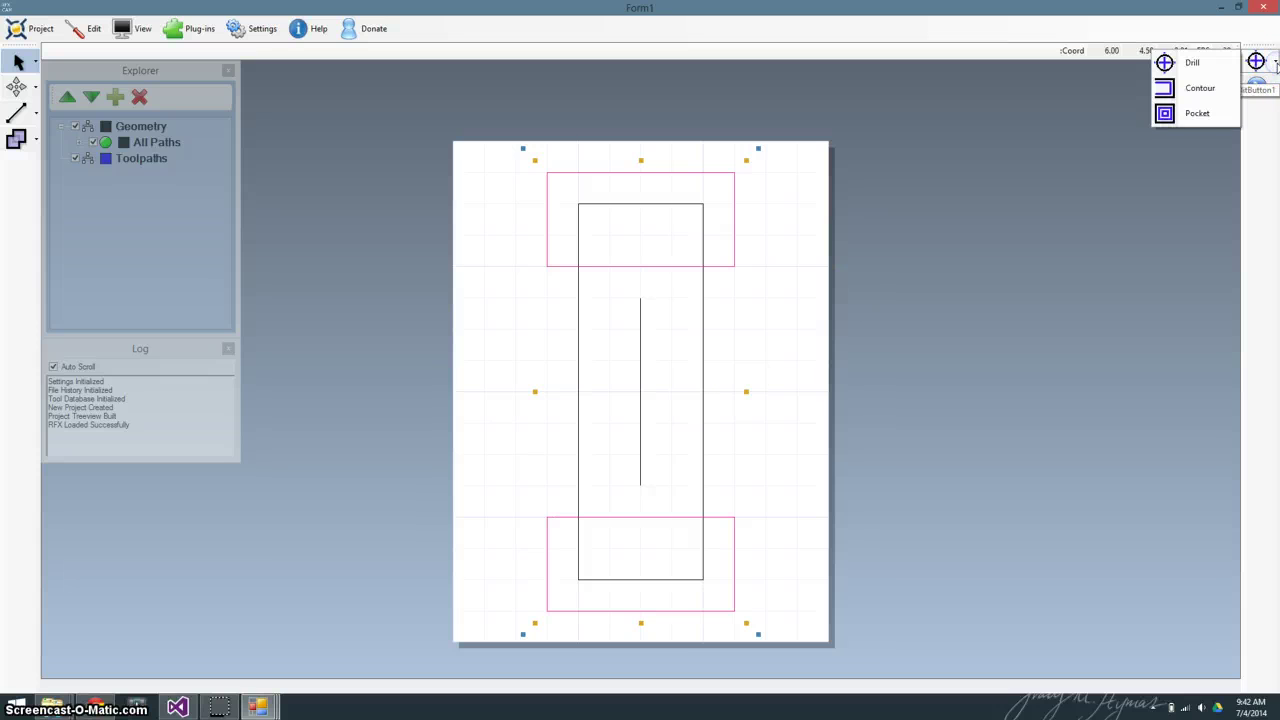
{"action": "left_click", "coordinate": [1196, 113]}
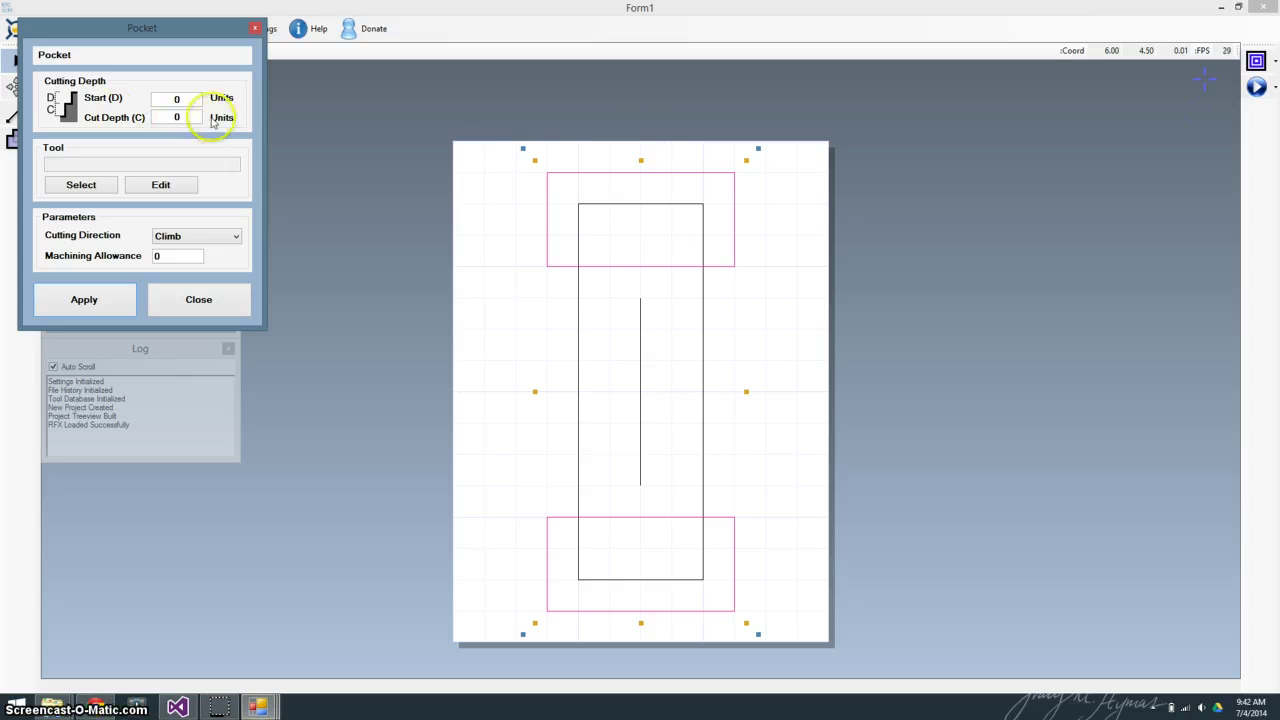
{"action": "left_click", "coordinate": [152, 117]}
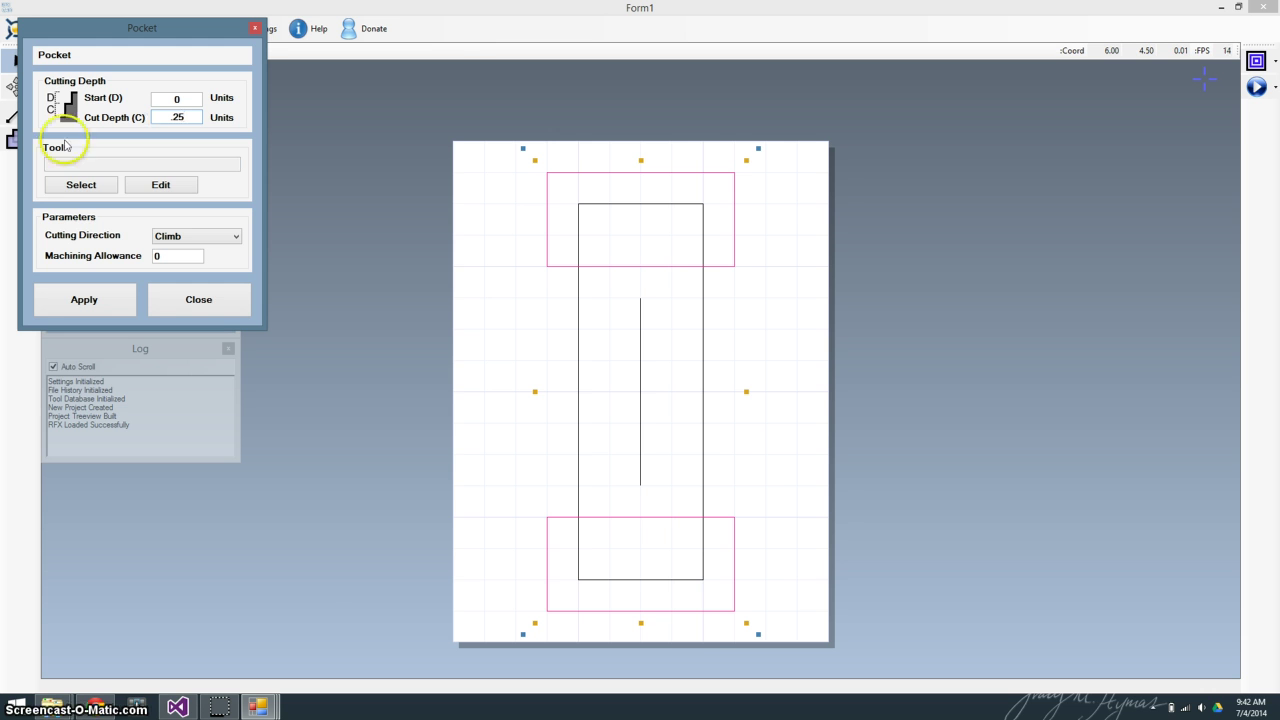
- Create a new flat end mill tool for the pocket named '1/4 Flat Endmill'
{"action": "left_click", "coordinate": [81, 184]}
{"action": "left_click", "coordinate": [124, 125]}
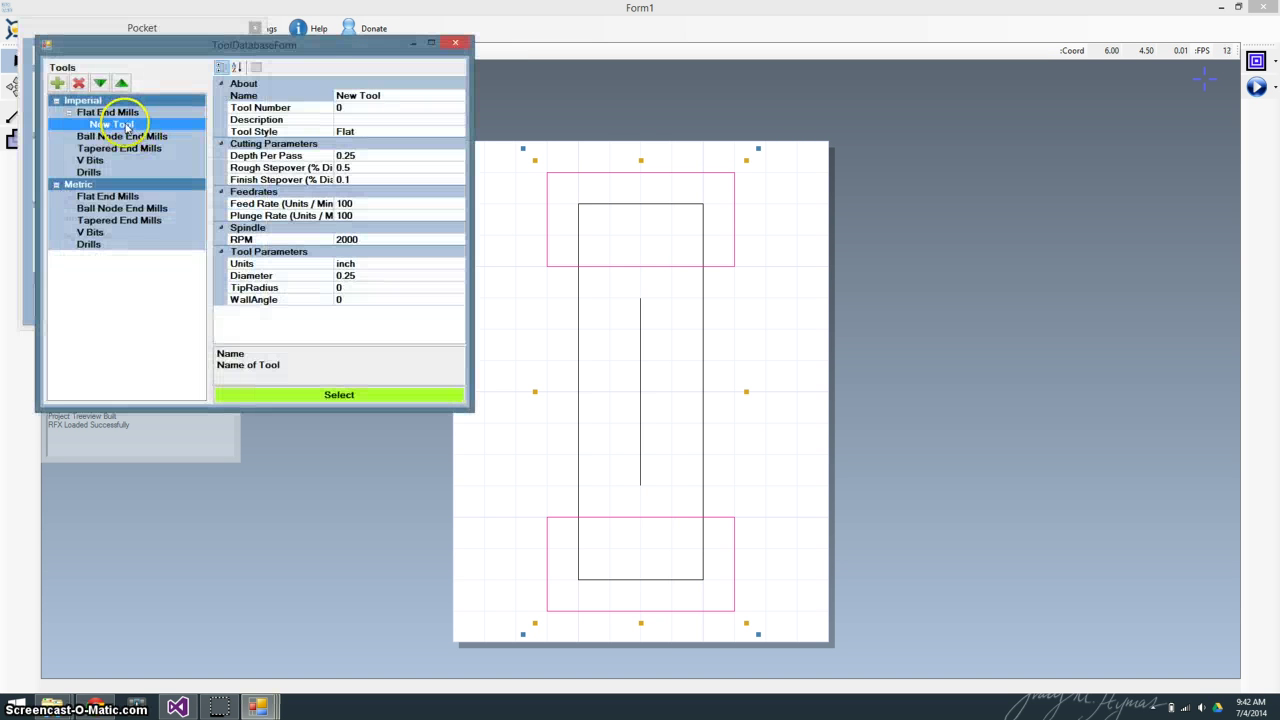
{"action": "left_click", "coordinate": [391, 97]}
{"action": "left_click_drag", "start_coordinate": [391, 97], "coordinate": [305, 96]}
{"action": "type", "text": "1/4 Flat Endmill"}
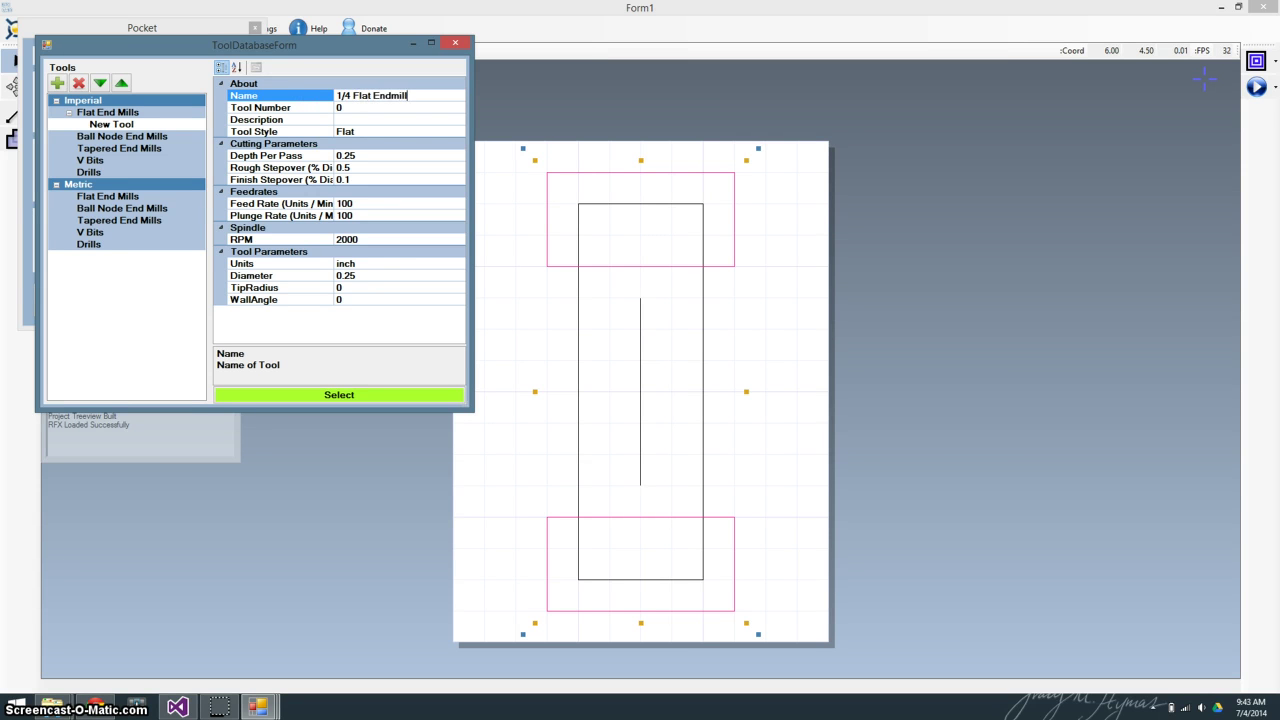
{"action": "left_click", "coordinate": [350, 108]}
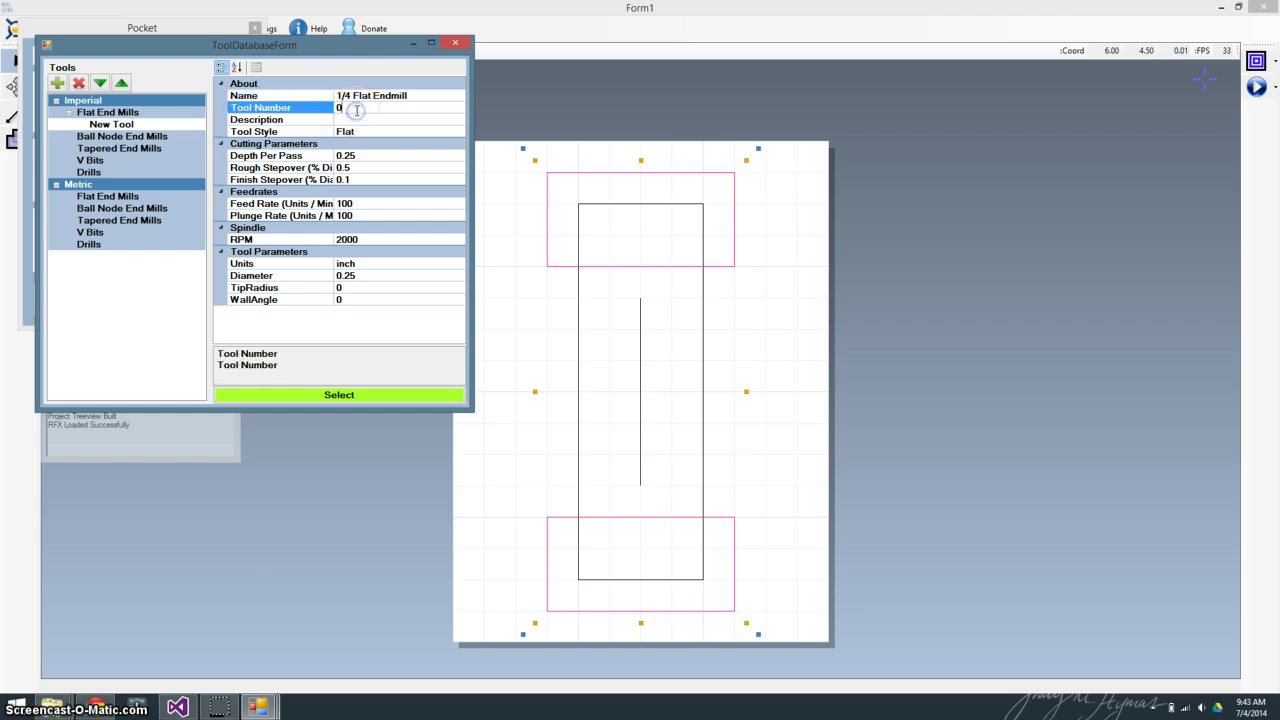
- Give the tool 0.4 rough stepover and 20000 RPM, and use it for the pocket
{"action": "left_click", "coordinate": [366, 168]}
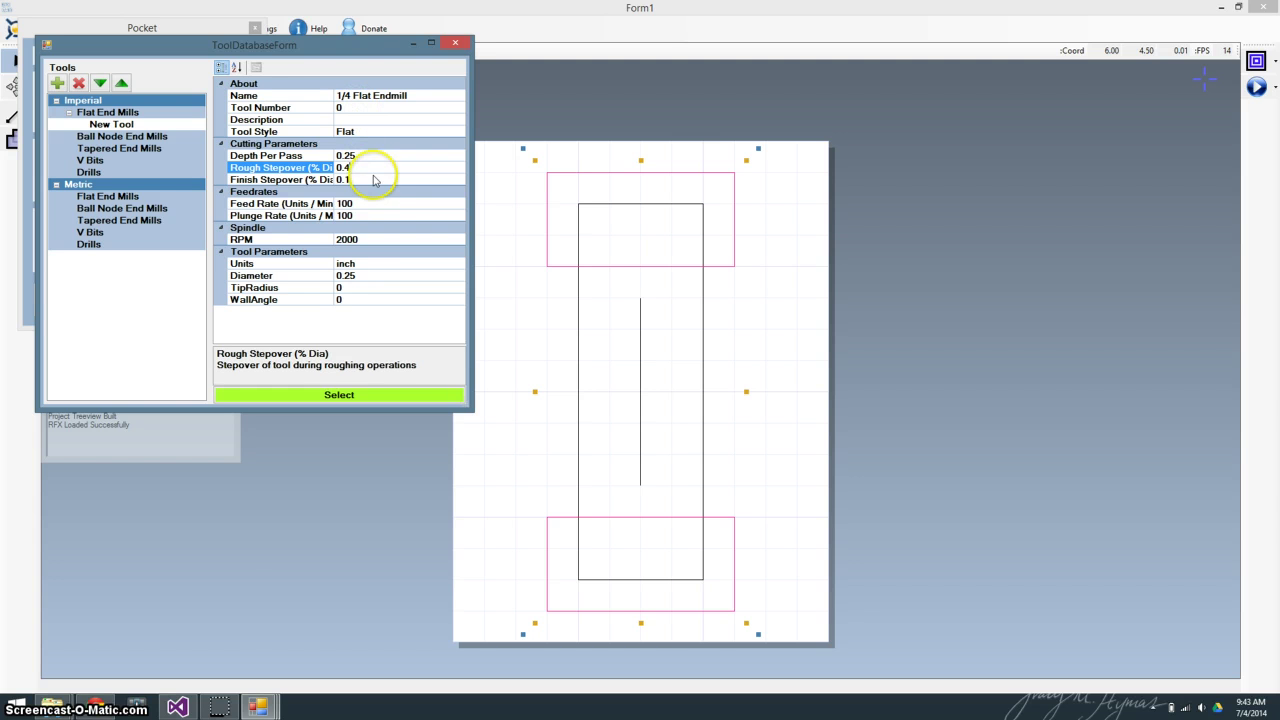
{"action": "left_click", "coordinate": [384, 178]}
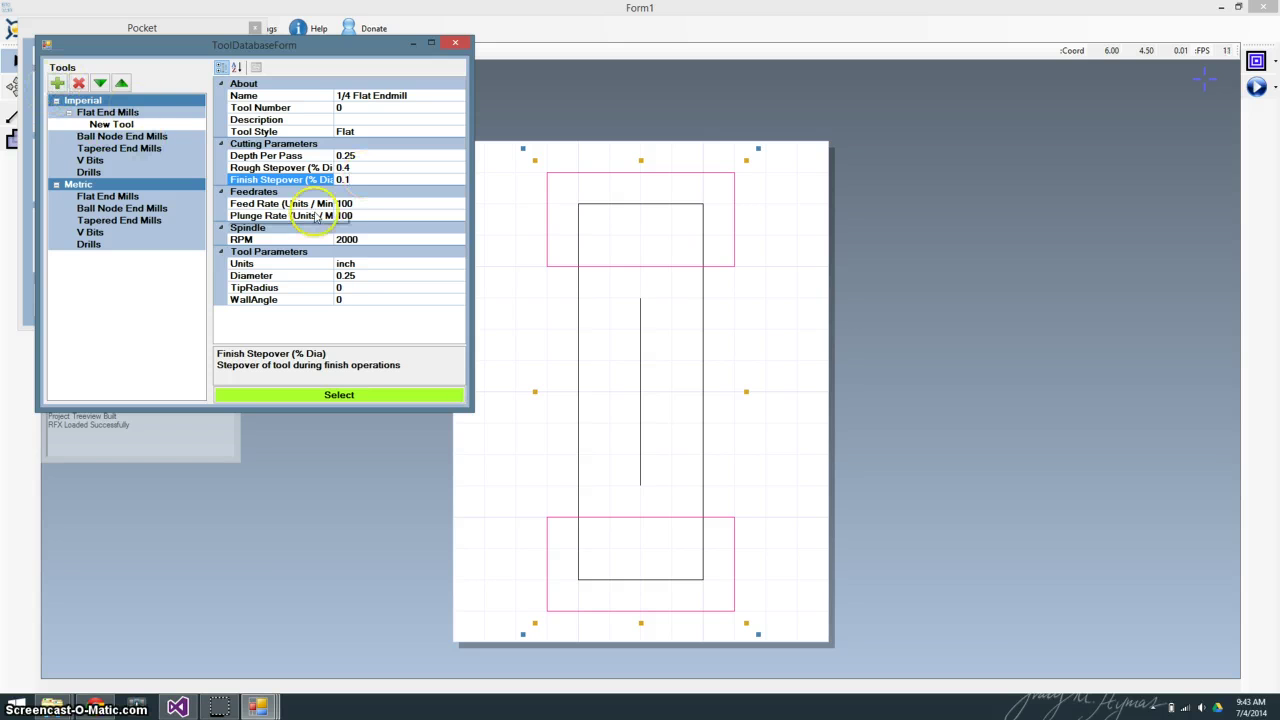
{"action": "left_click", "coordinate": [368, 168]}
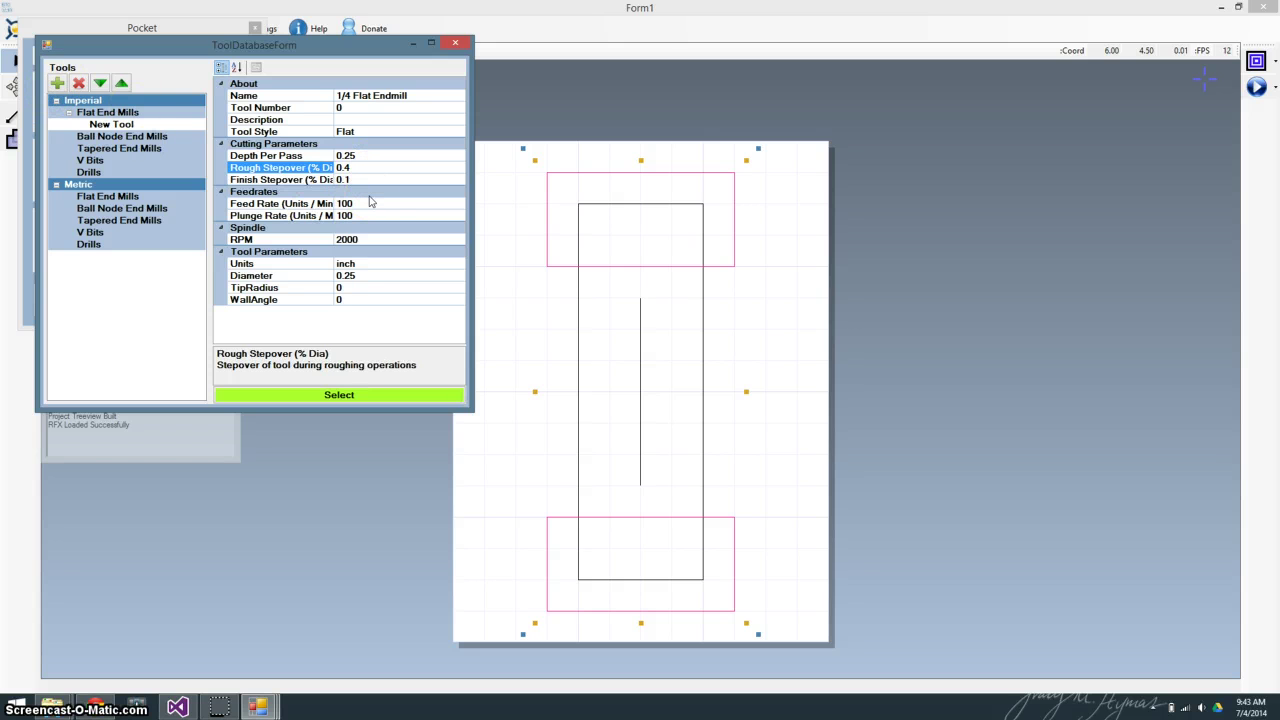
{"action": "left_click", "coordinate": [358, 168]}
{"action": "left_click", "coordinate": [364, 240]}
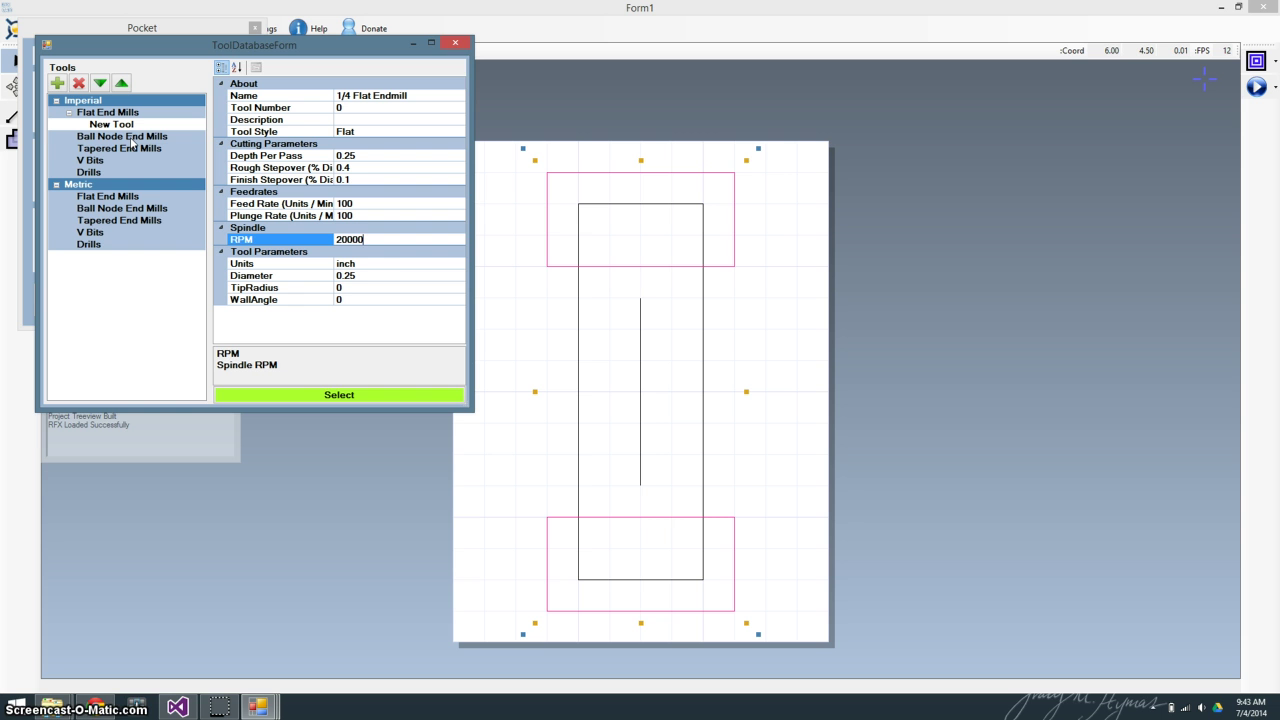
{"action": "left_click", "coordinate": [279, 395]}
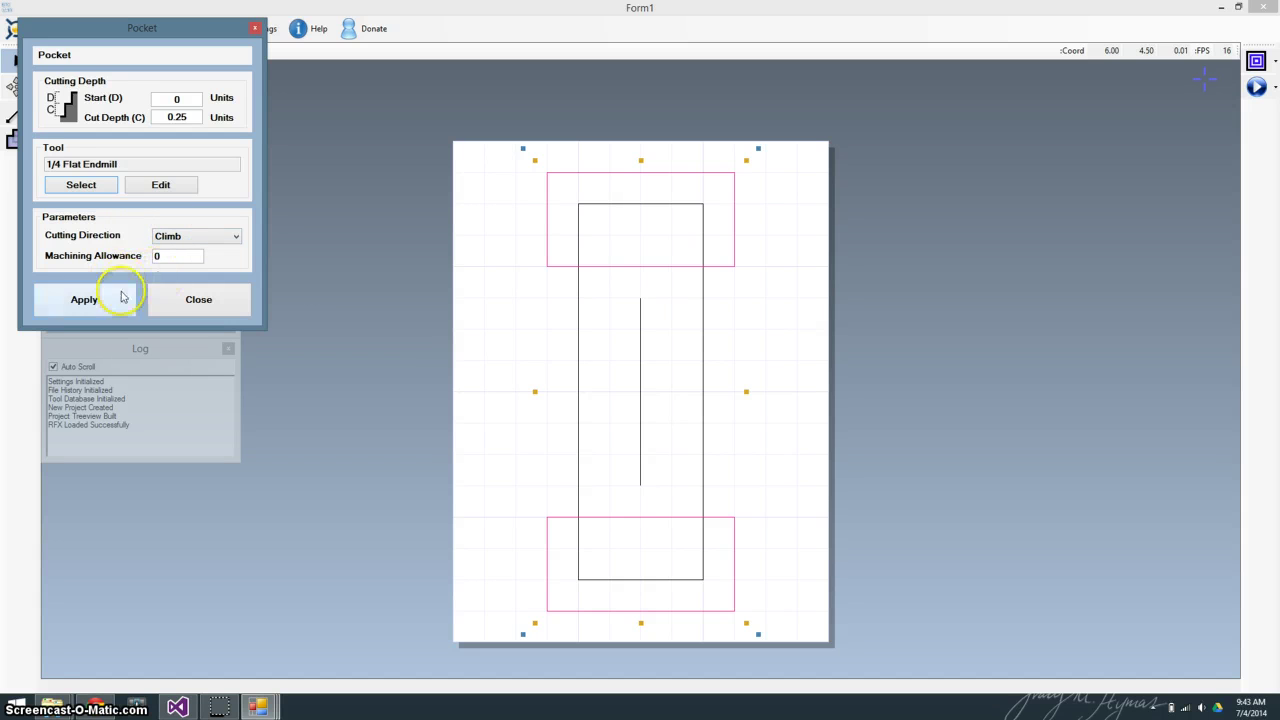
- Generate the pocket toolpaths, check the Pocket entry under Toolpaths, then select the clamp's centre line
{"action": "left_click", "coordinate": [84, 300]}
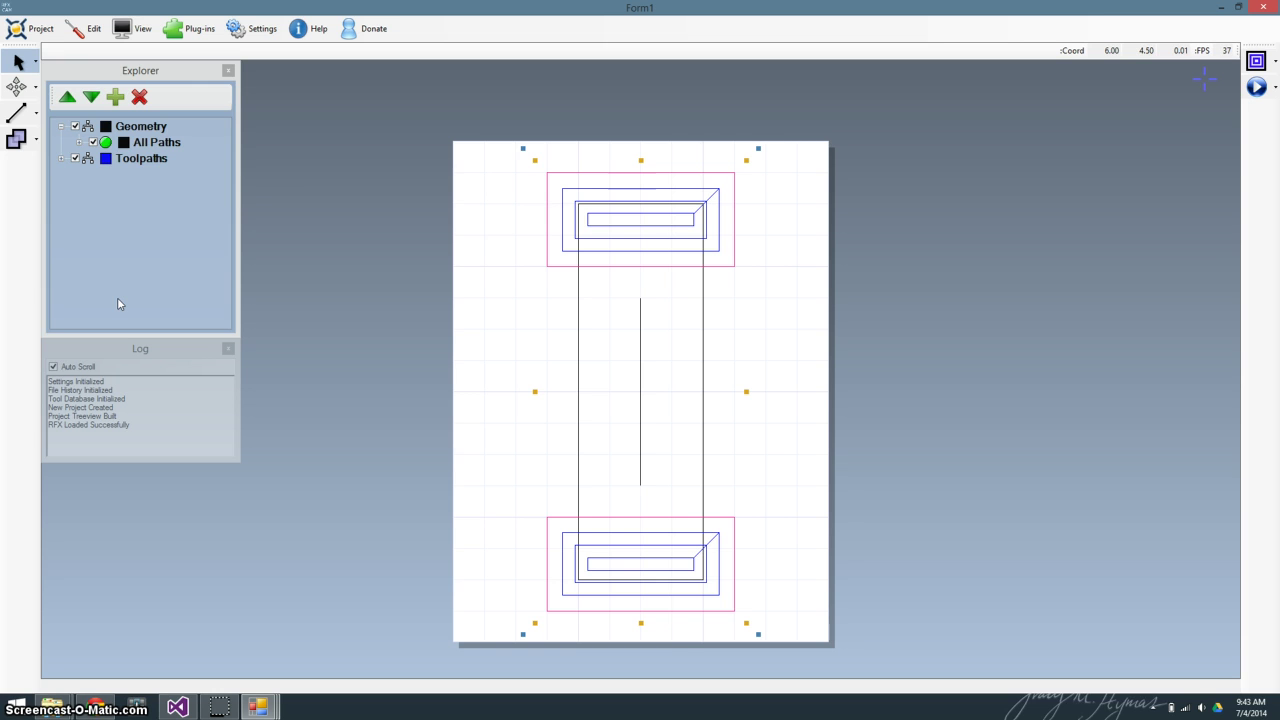
{"action": "left_click", "coordinate": [62, 158]}
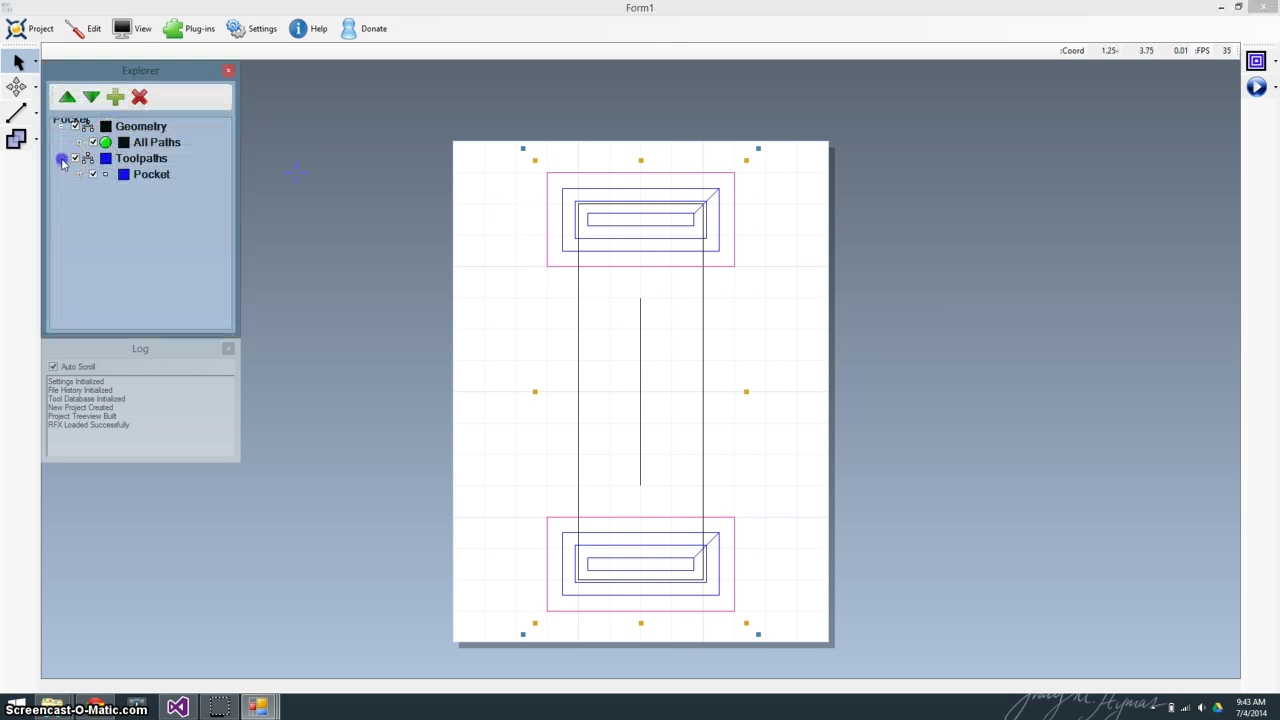
{"action": "left_click", "coordinate": [155, 176]}
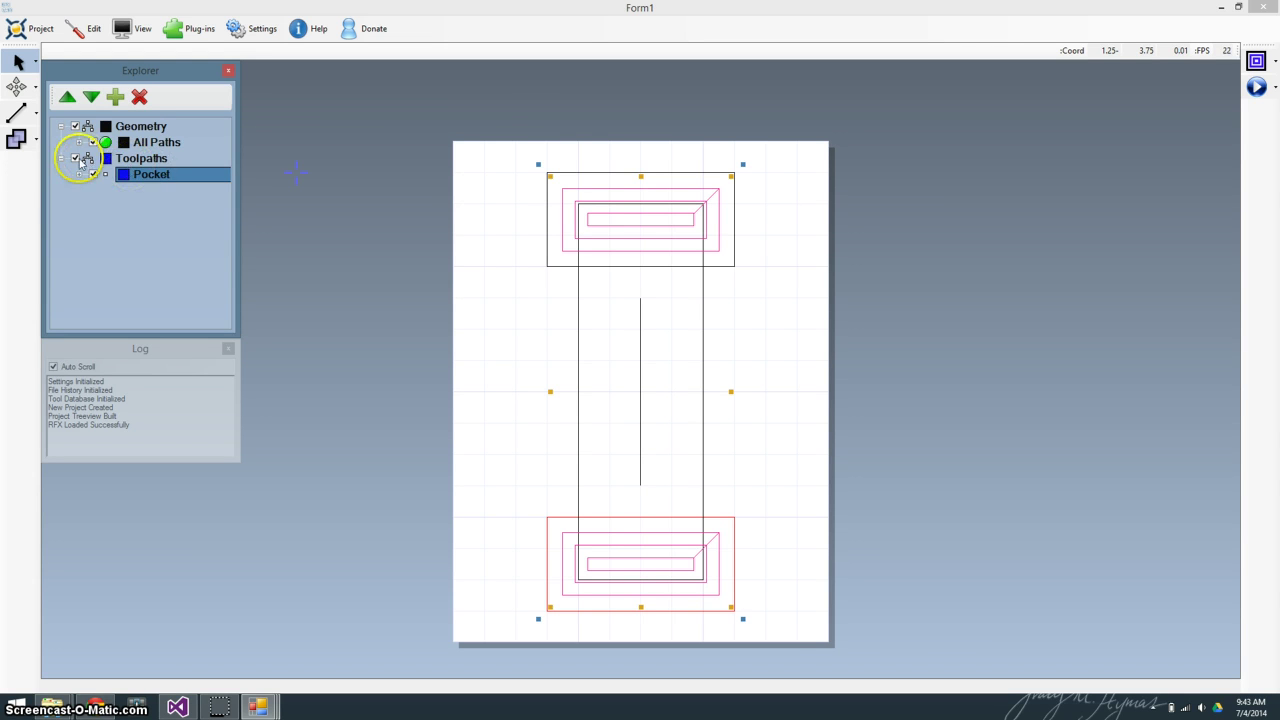
{"action": "left_click", "coordinate": [145, 158]}
{"action": "left_click", "coordinate": [493, 149]}
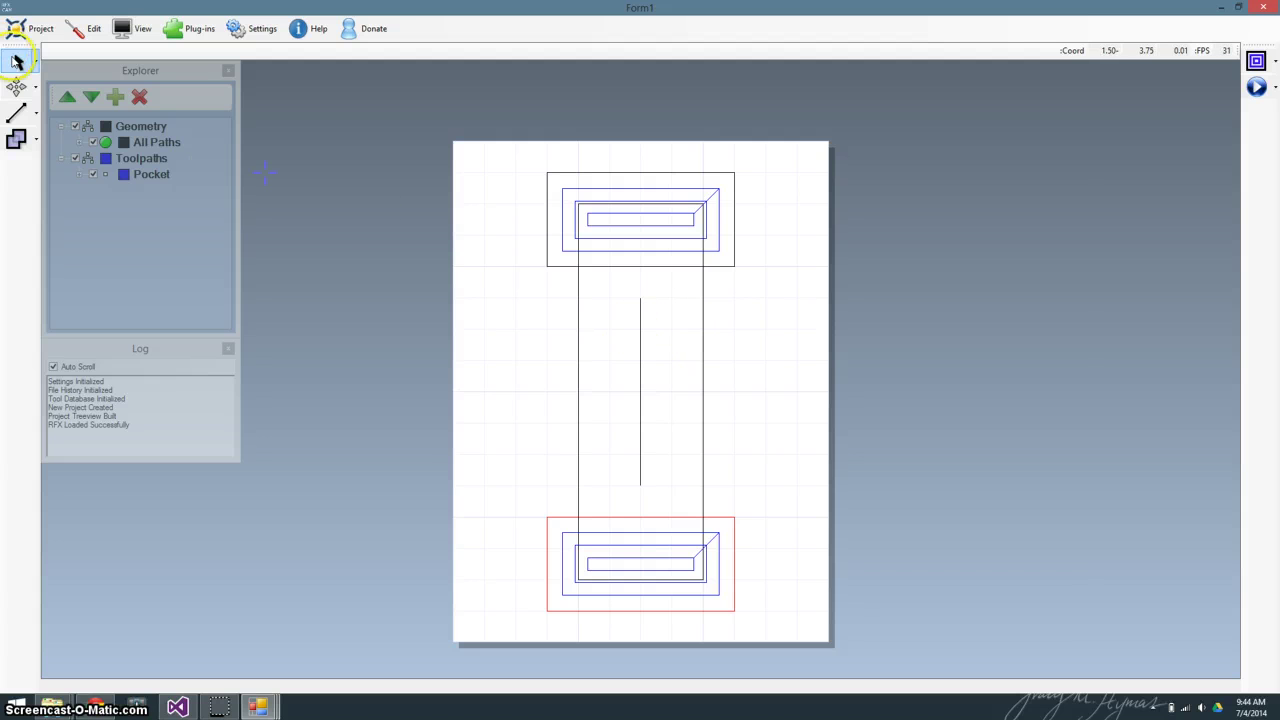
{"action": "left_click", "coordinate": [691, 366]}
{"action": "left_click", "coordinate": [643, 347]}
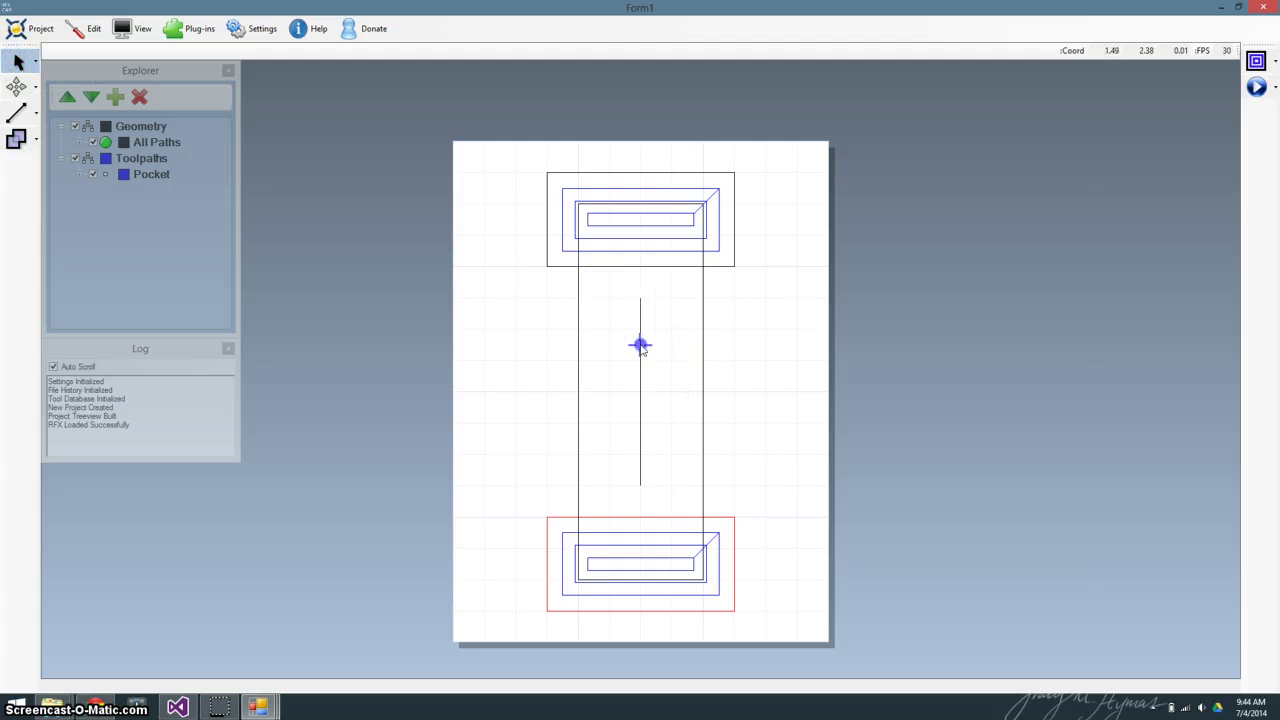
- Apply a Contour toolpath 0.75 deep using the 1/4 Flat Endmill with offset On
{"action": "left_click", "coordinate": [1274, 61]}
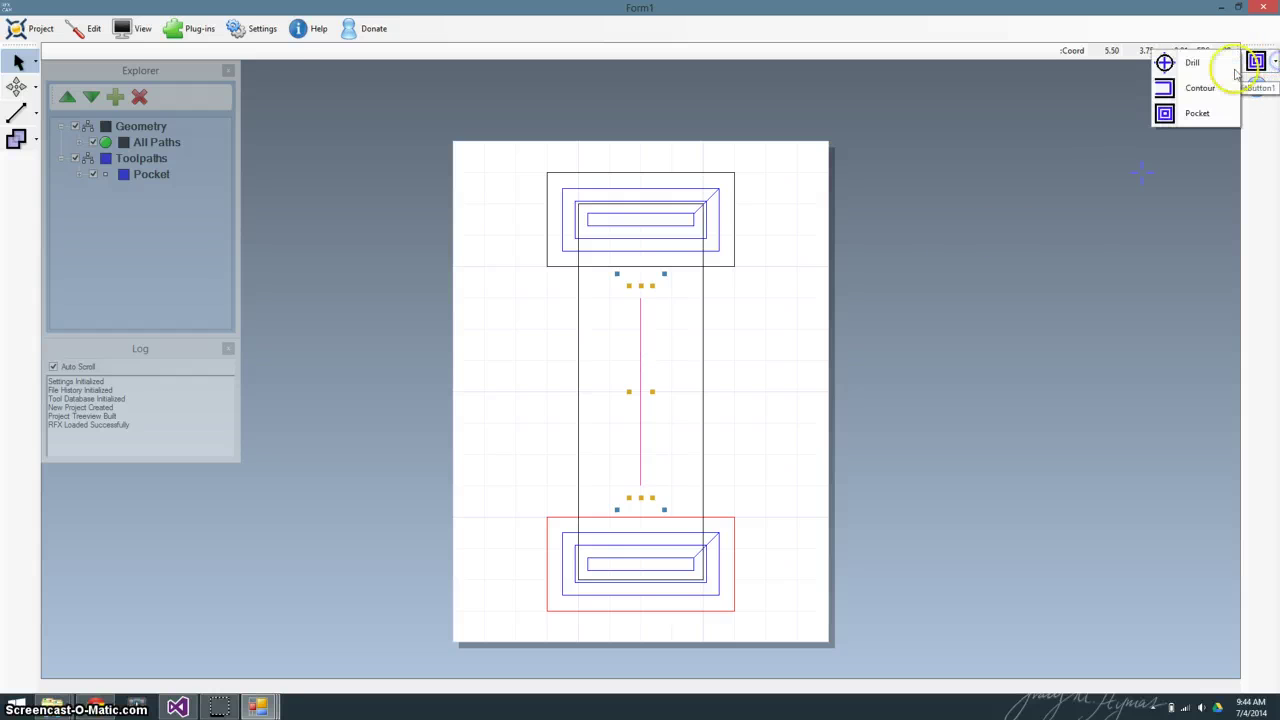
{"action": "left_click", "coordinate": [1199, 88]}
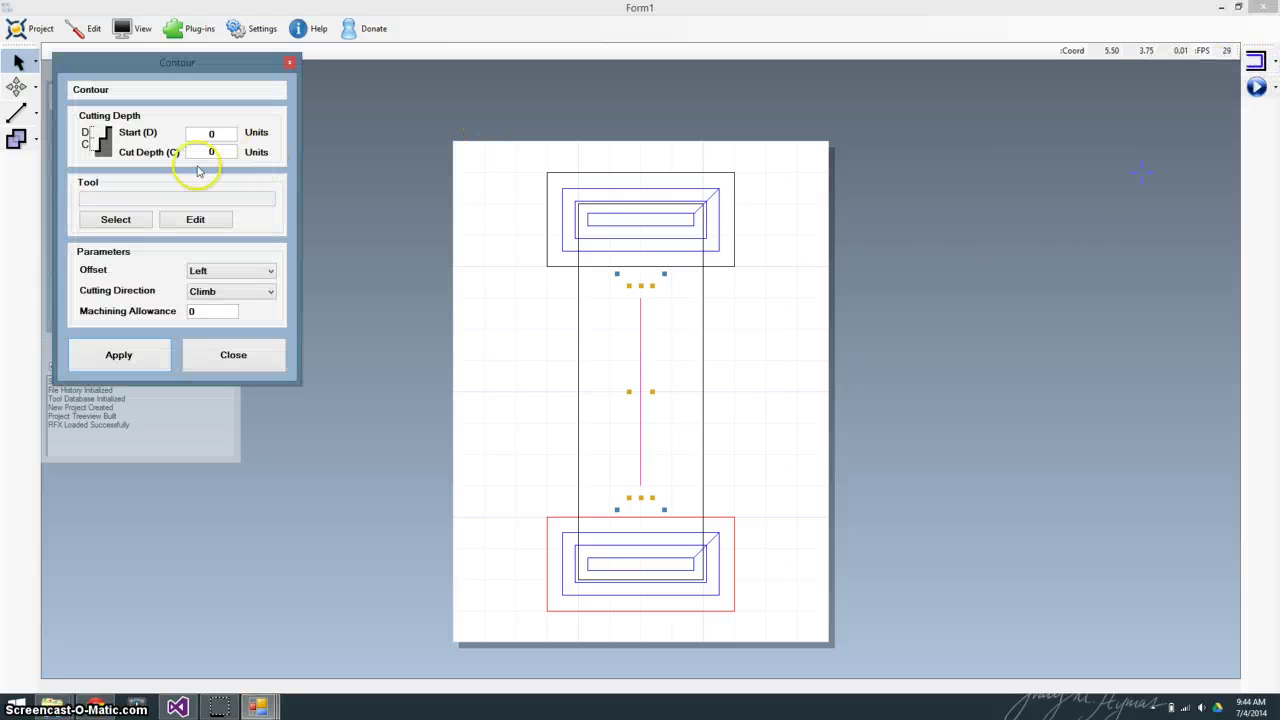
{"action": "left_click_drag", "start_coordinate": [214, 152], "coordinate": [172, 153]}
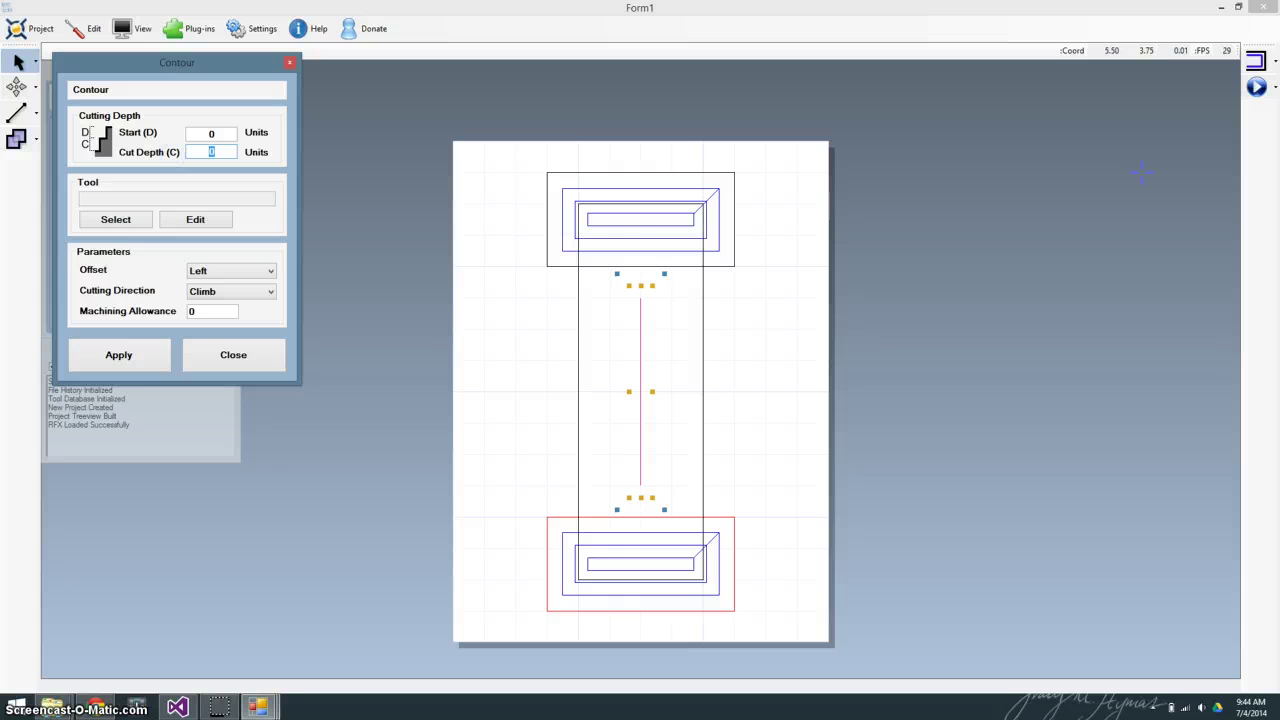
{"action": "type", "text": "0.75"}
{"action": "key", "text": "Tab"}
{"action": "key", "text": "Return"}
{"action": "left_click", "coordinate": [337, 428]}
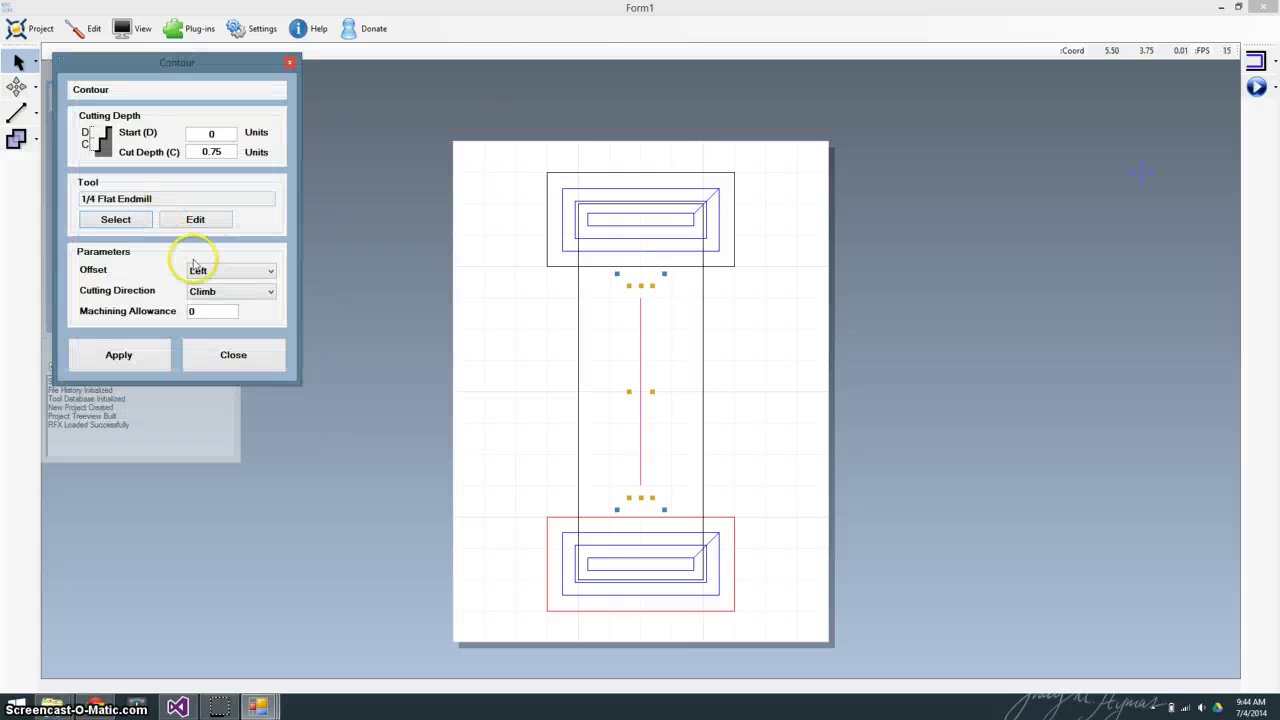
{"action": "left_click", "coordinate": [241, 271]}
{"action": "left_click", "coordinate": [228, 288]}
{"action": "left_click", "coordinate": [121, 355]}
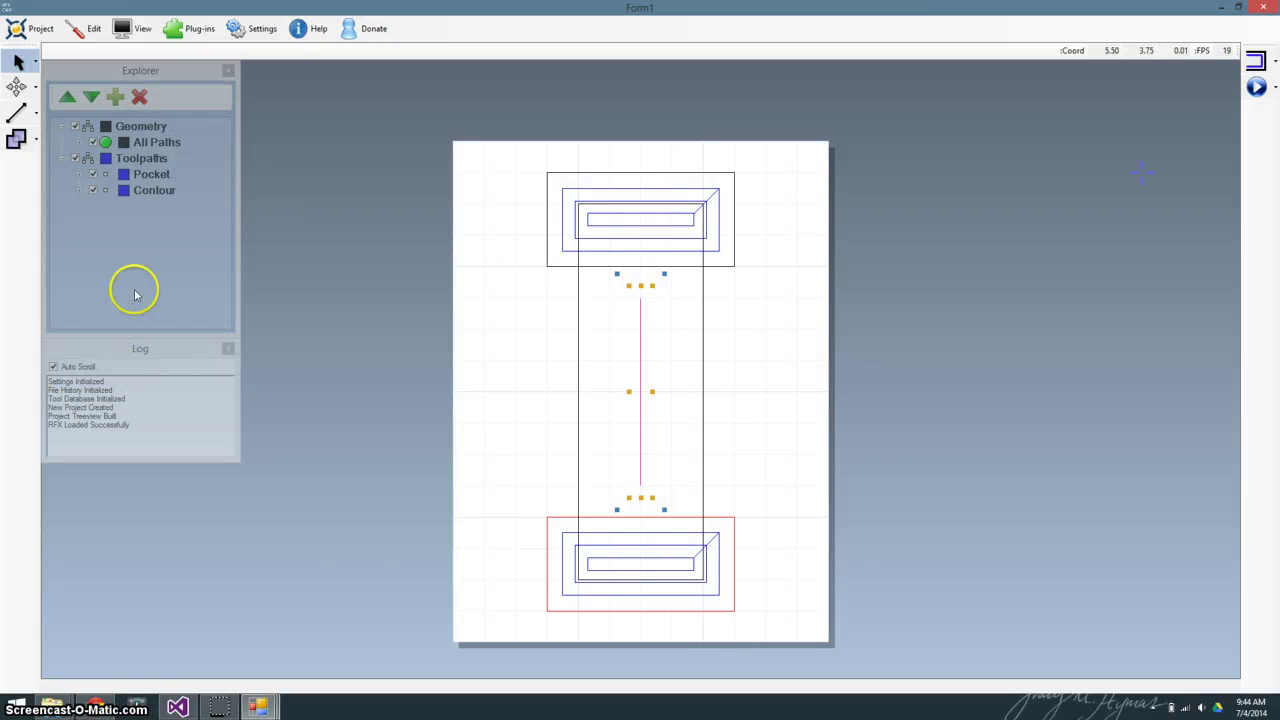
- Start a contour on the outer outline with Right offset and Climb cutting direction
{"action": "left_click", "coordinate": [705, 332]}
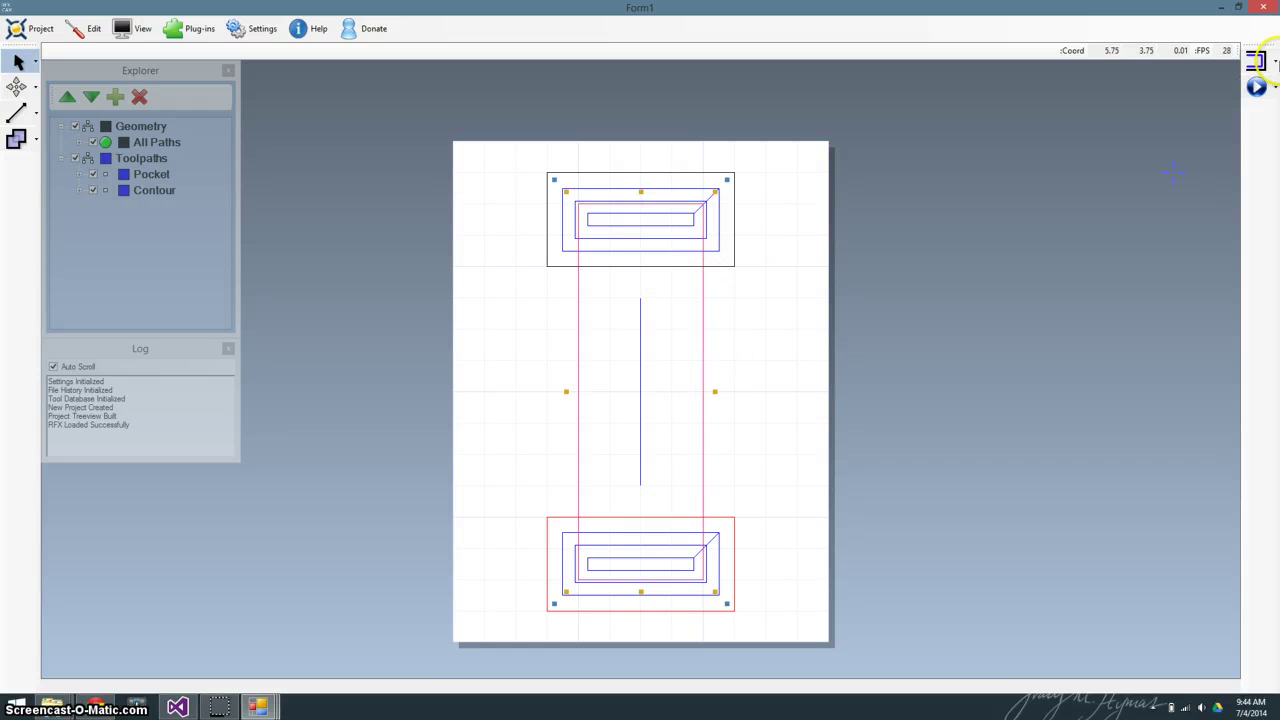
{"action": "left_click", "coordinate": [1258, 63]}
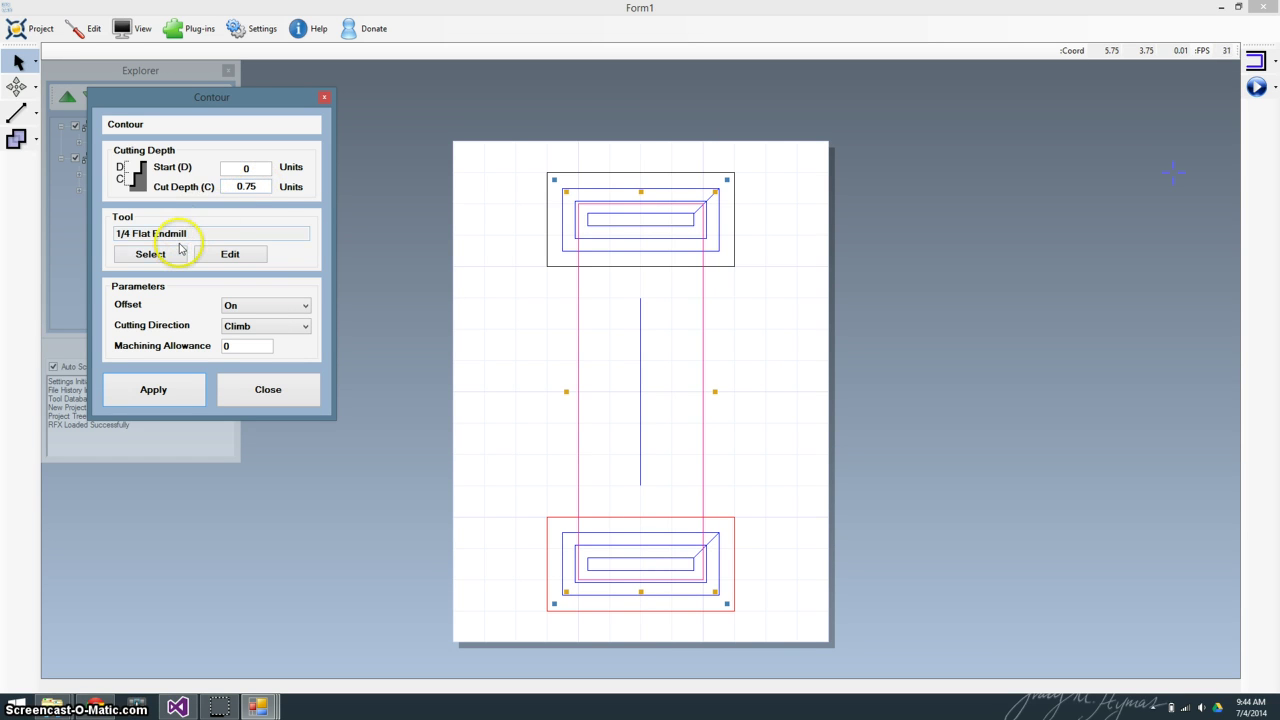
{"action": "left_click", "coordinate": [304, 305]}
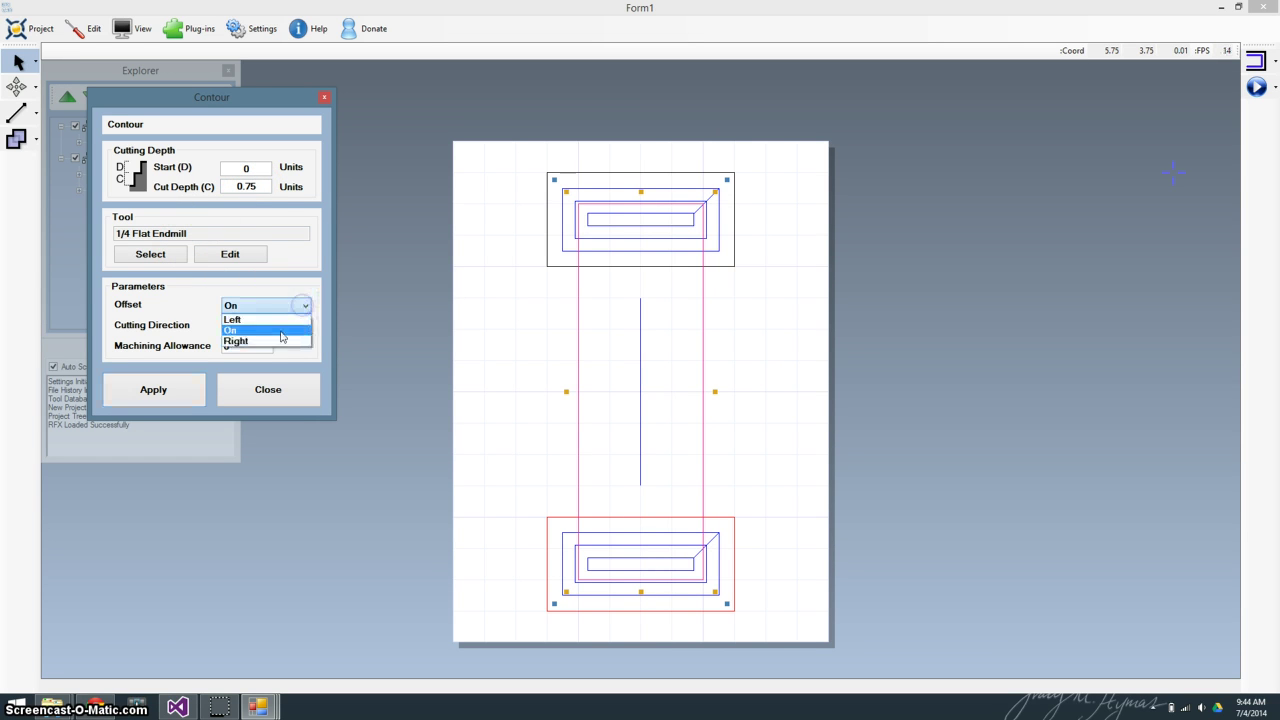
{"action": "left_click", "coordinate": [280, 342]}
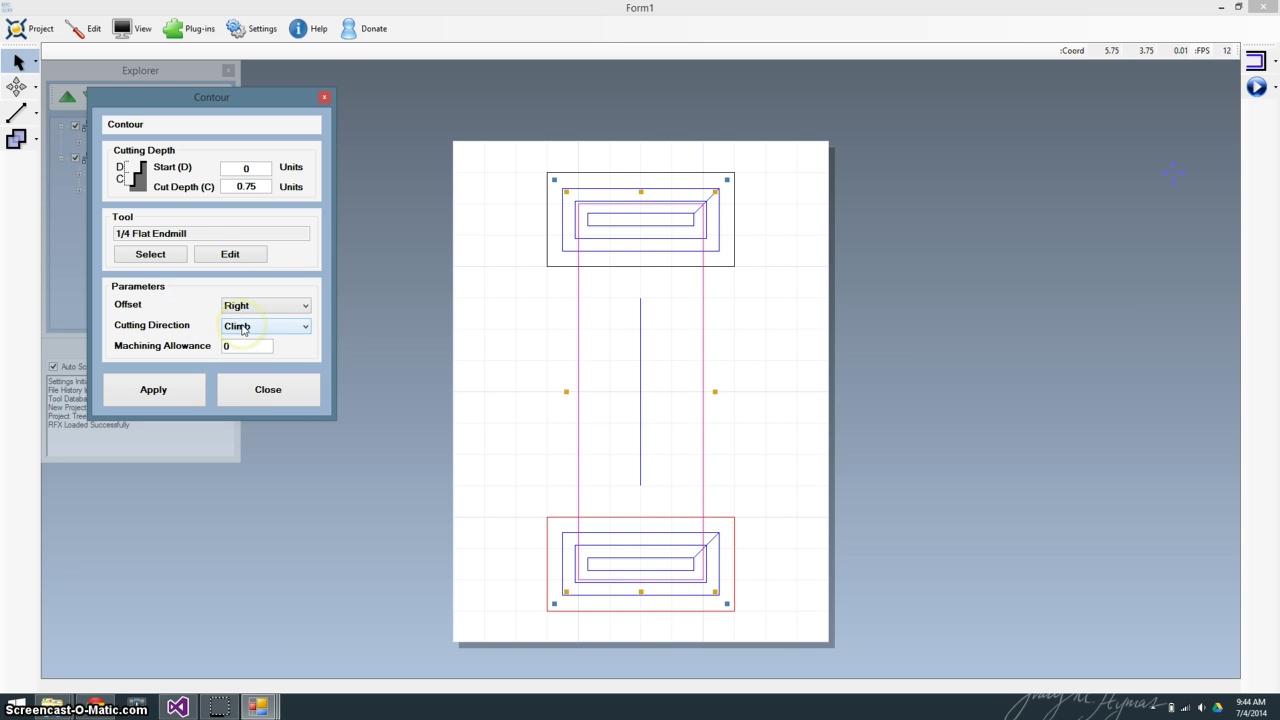
{"action": "left_click", "coordinate": [241, 326]}
{"action": "left_click", "coordinate": [241, 329]}
- Create the outline contour, then review the Pocket and both Contour toolpaths in the Explorer
{"action": "left_click", "coordinate": [154, 386]}
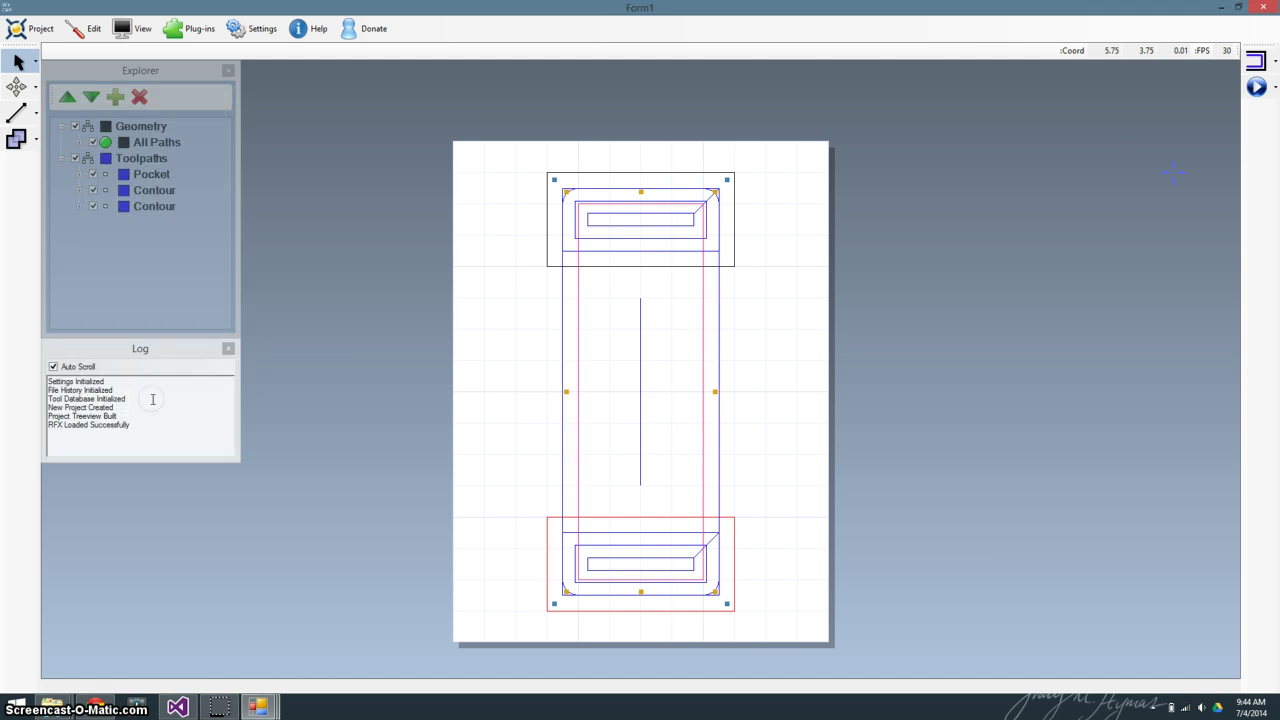
{"action": "left_click", "coordinate": [152, 175]}
{"action": "left_click", "coordinate": [151, 192]}
{"action": "left_click", "coordinate": [151, 207]}
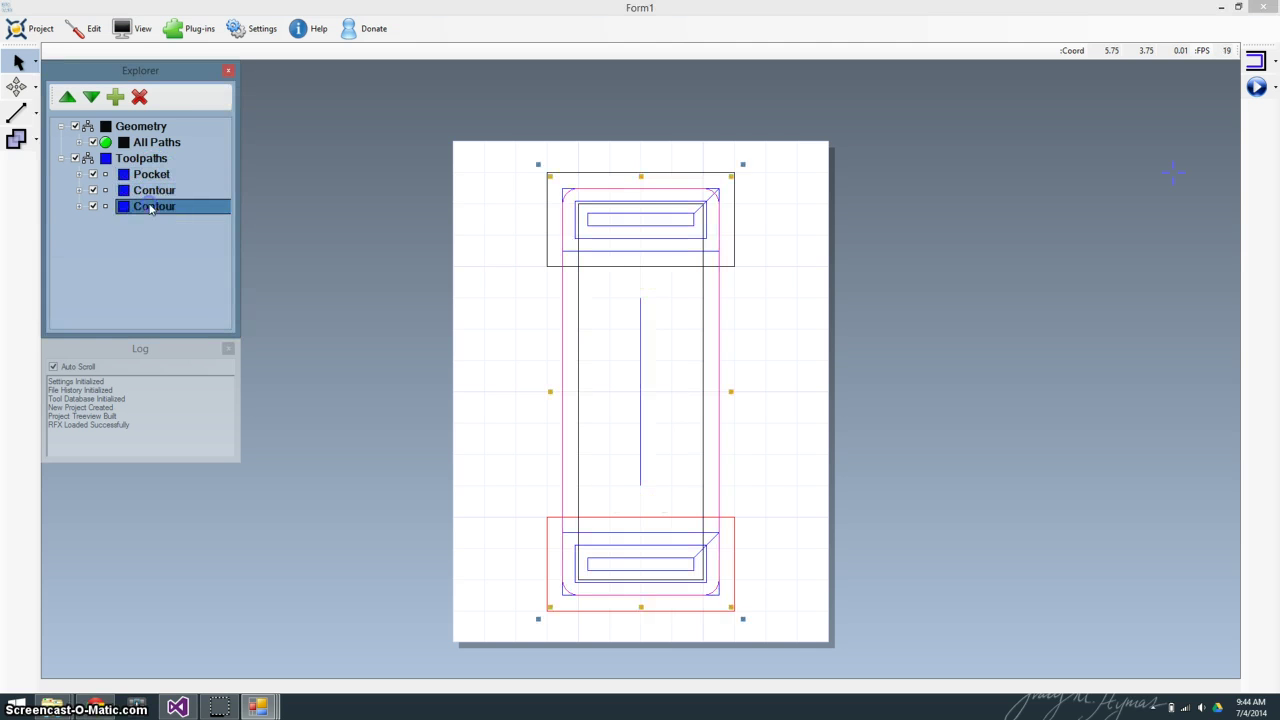
{"action": "left_click", "coordinate": [641, 330]}
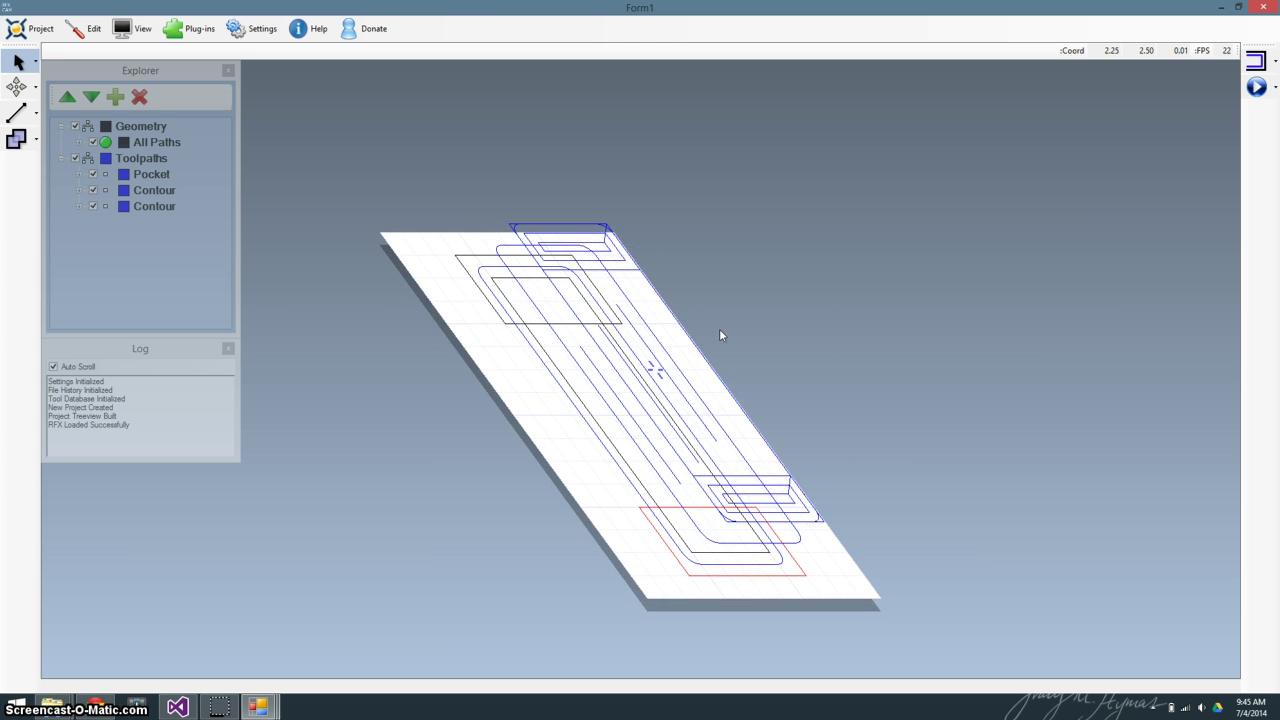
- Set the project's Origin Z to Worksurface and apply it
{"action": "left_click", "coordinate": [258, 30]}
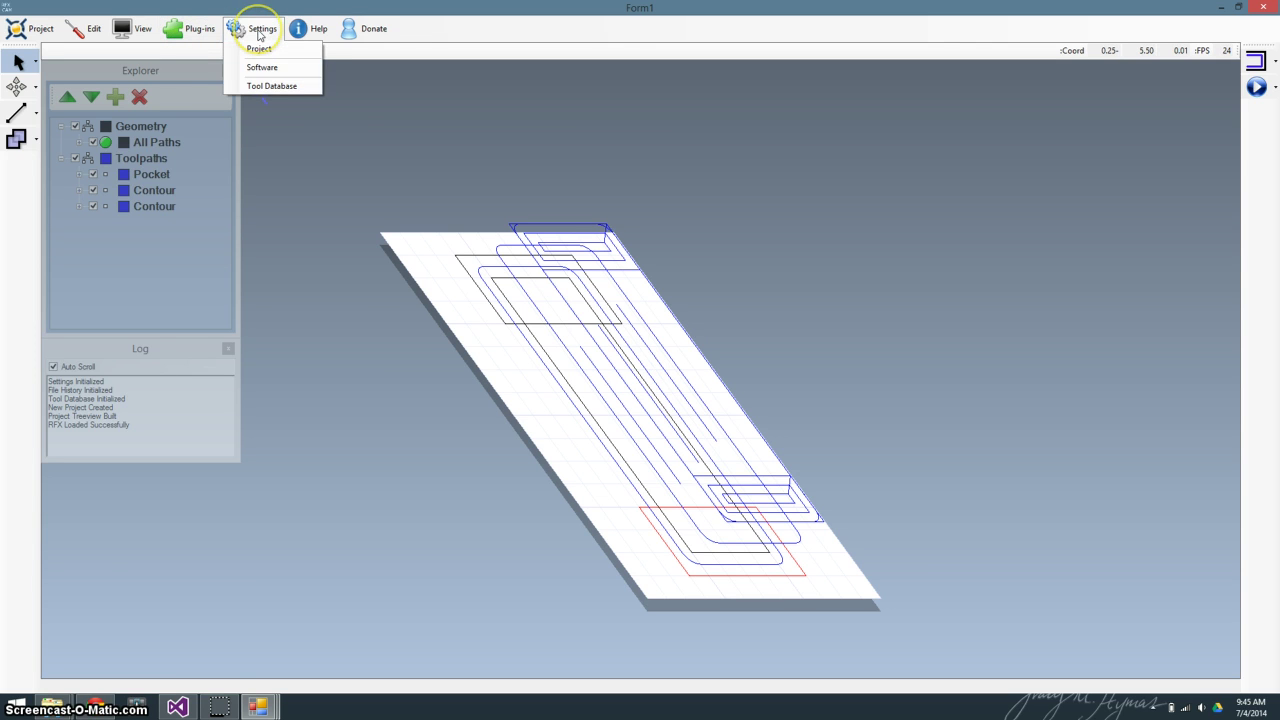
{"action": "left_click", "coordinate": [259, 48]}
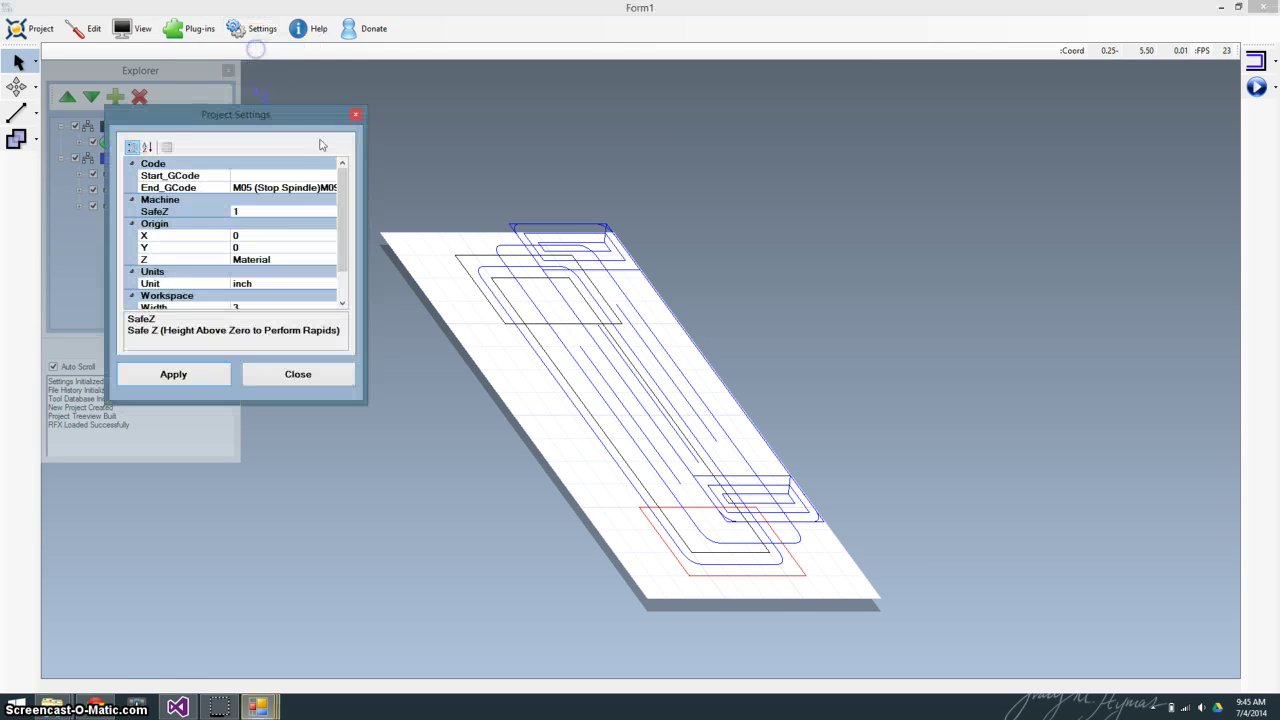
{"action": "left_click_drag", "start_coordinate": [338, 215], "coordinate": [341, 245]}
{"action": "left_click", "coordinate": [328, 223]}
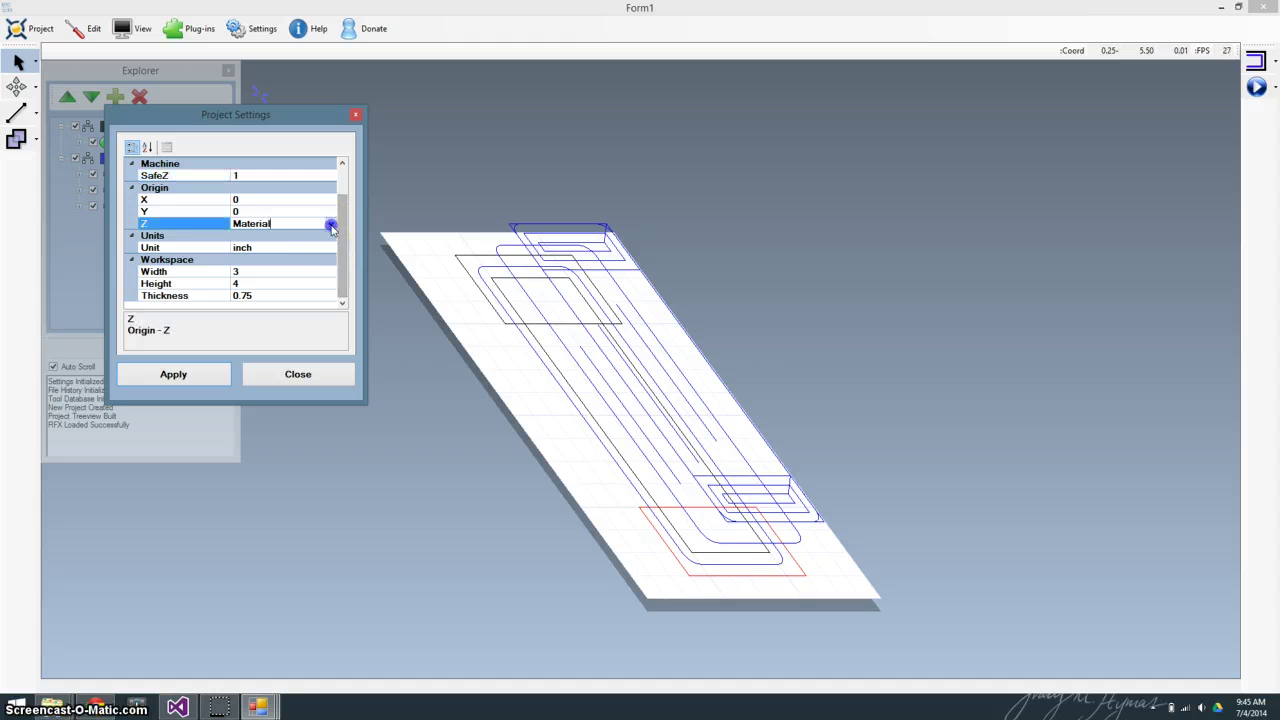
{"action": "left_click", "coordinate": [330, 223]}
{"action": "left_click", "coordinate": [307, 248]}
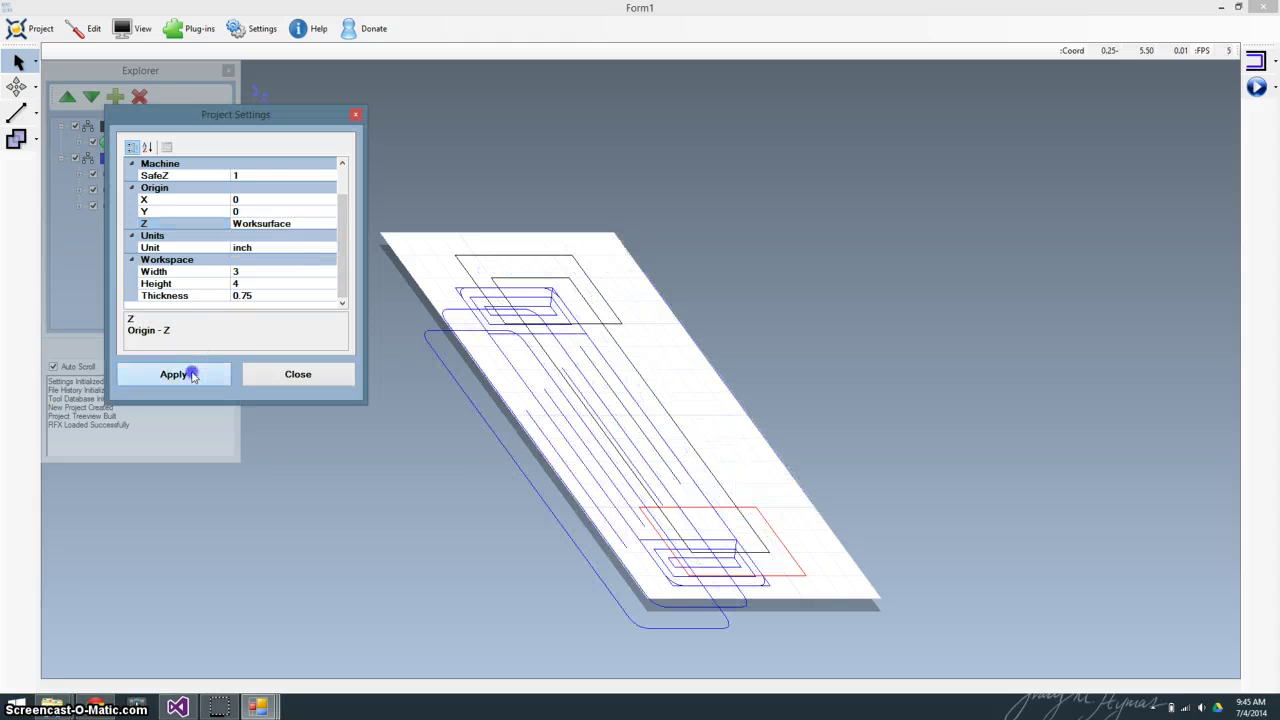
{"action": "left_click", "coordinate": [191, 370]}
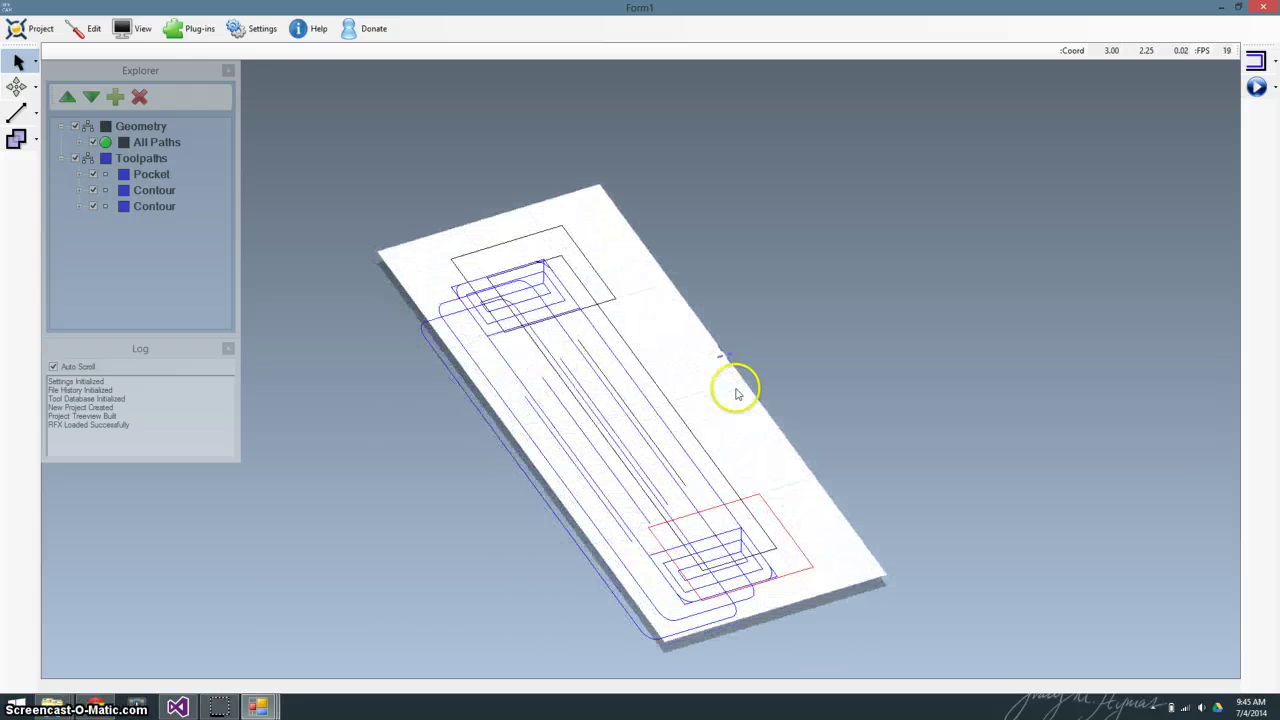
- Switch Origin Z back to Material, apply it, and select all toolpaths
{"action": "left_click", "coordinate": [262, 30]}
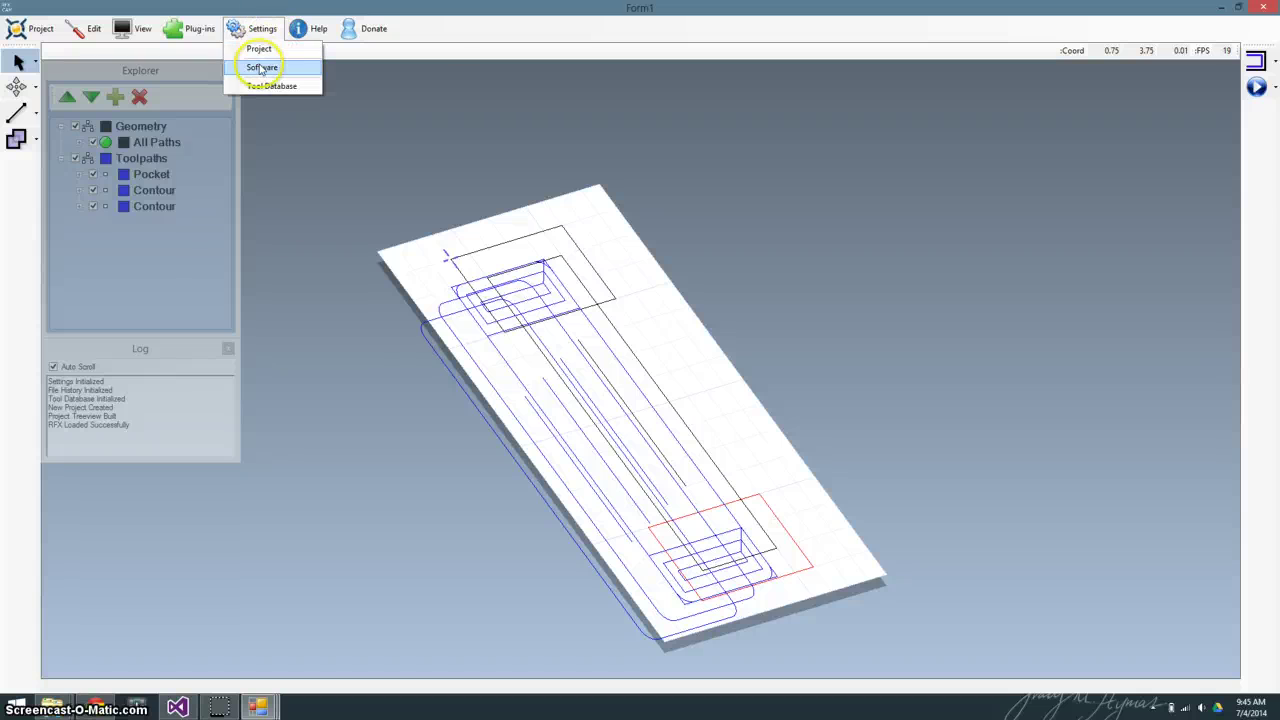
{"action": "left_click", "coordinate": [264, 47]}
{"action": "scroll", "coordinate": [350, 240], "scroll_direction": "down", "scroll_amount": 1}
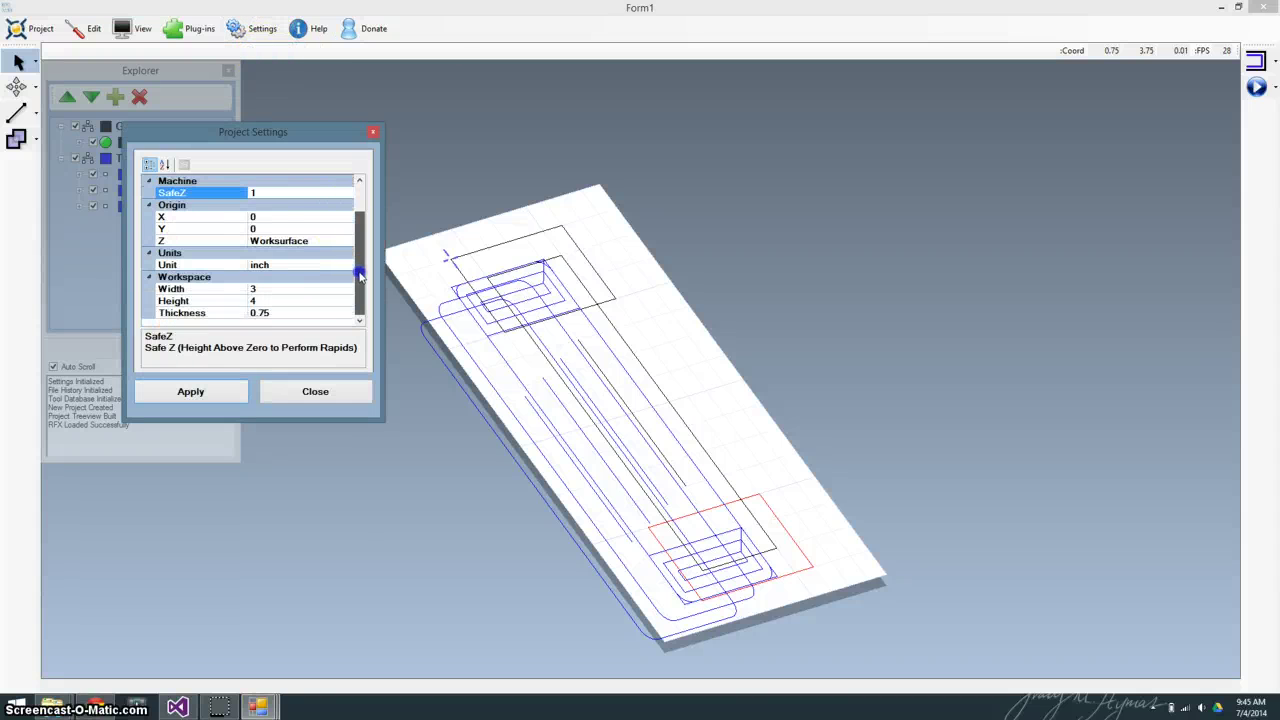
{"action": "left_click", "coordinate": [330, 241]}
{"action": "left_click", "coordinate": [346, 241]}
{"action": "left_click", "coordinate": [320, 256]}
{"action": "left_click", "coordinate": [191, 392]}
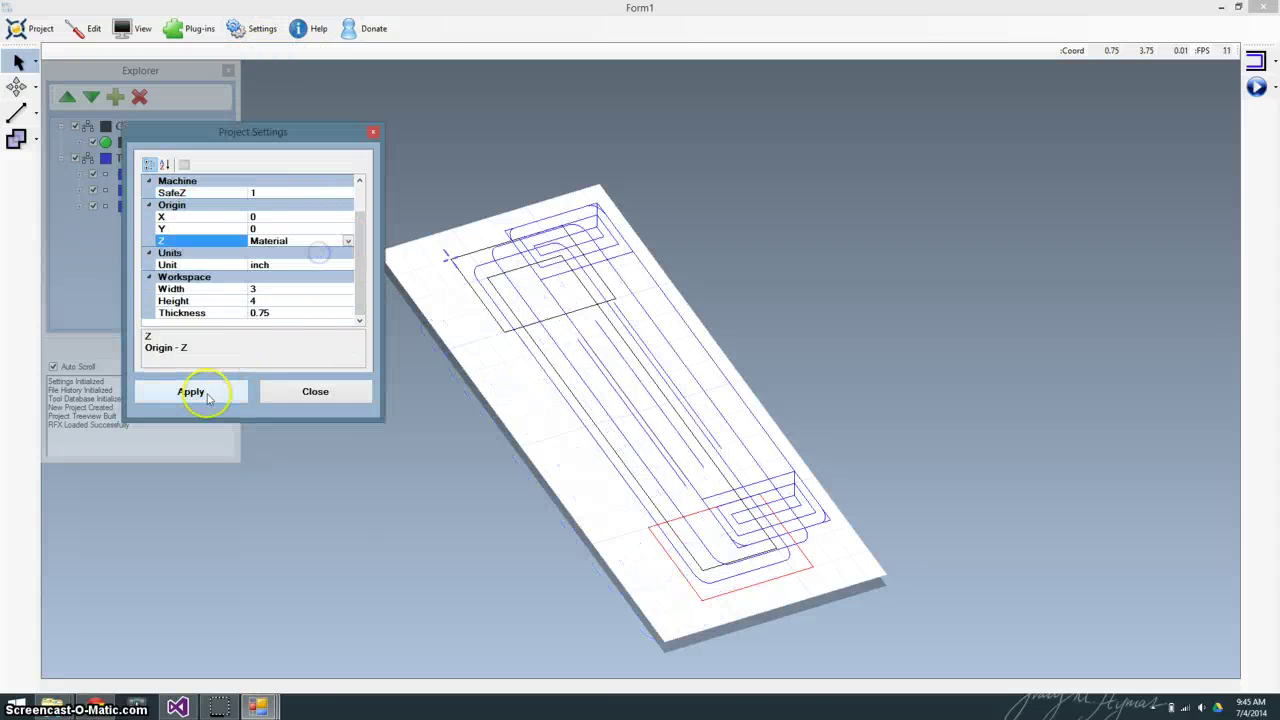
{"action": "left_click", "coordinate": [400, 206]}
{"action": "left_click", "coordinate": [190, 158]}
- Select the Pocket, both Contour toolpaths, and then all toolpaths together in the Explorer
{"action": "left_click", "coordinate": [424, 297]}
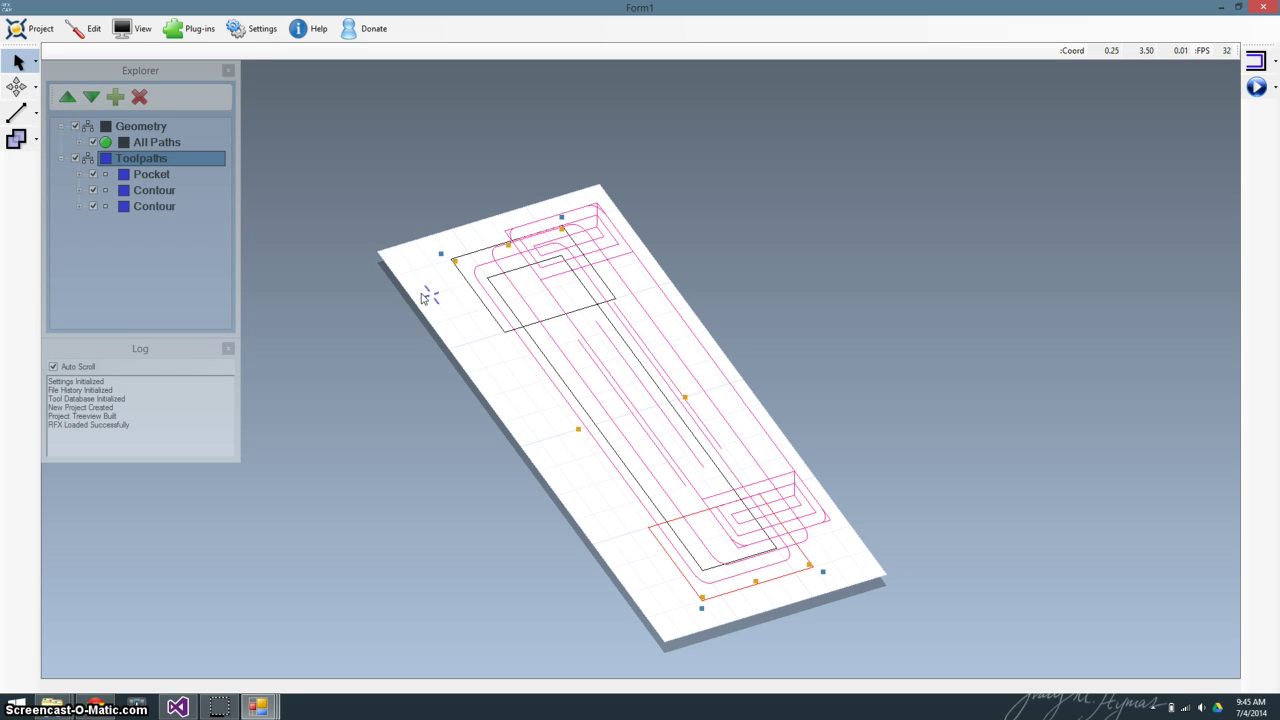
{"action": "left_click", "coordinate": [155, 176]}
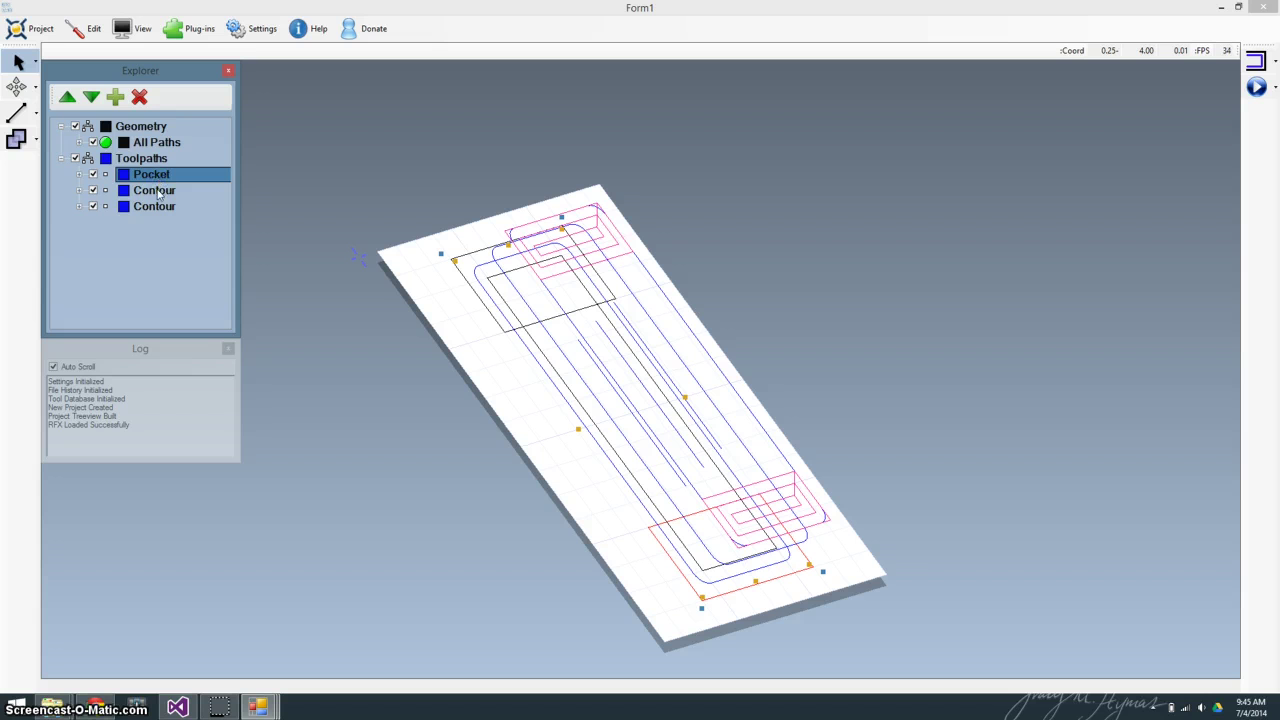
{"action": "left_click", "coordinate": [158, 192]}
{"action": "left_click", "coordinate": [157, 208]}
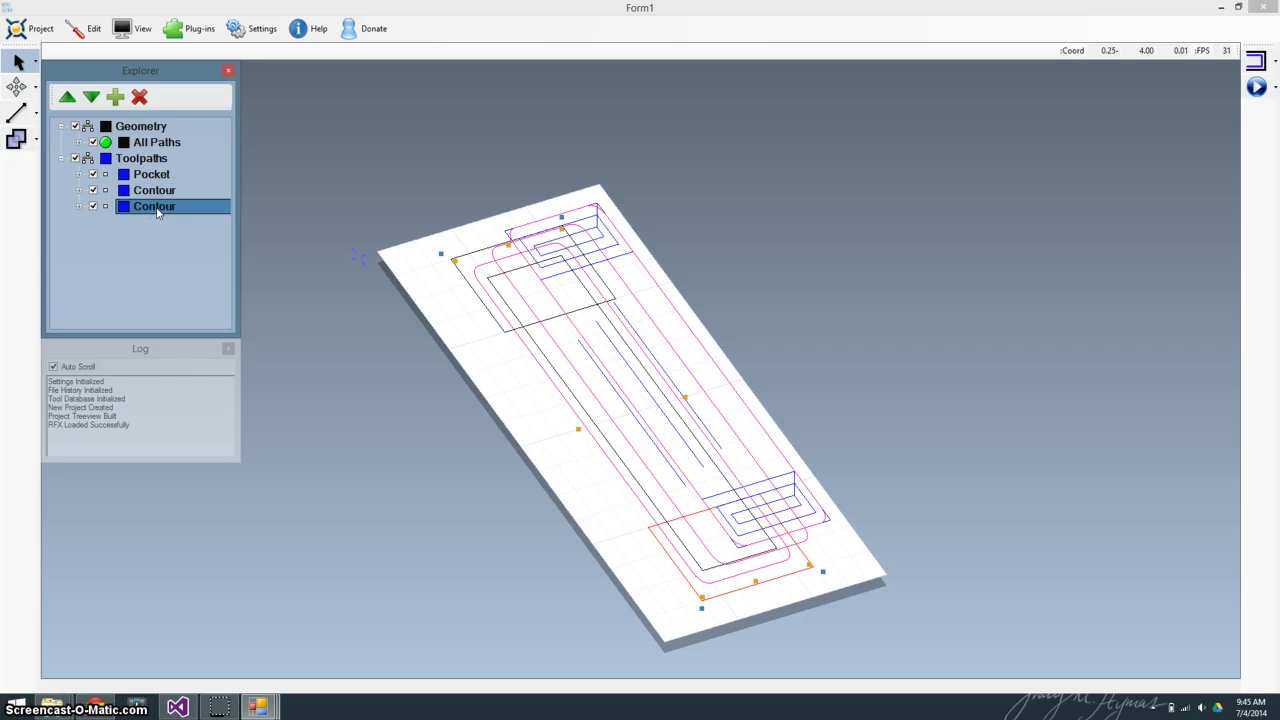
{"action": "left_click", "coordinate": [140, 158]}
{"action": "left_click", "coordinate": [438, 303]}
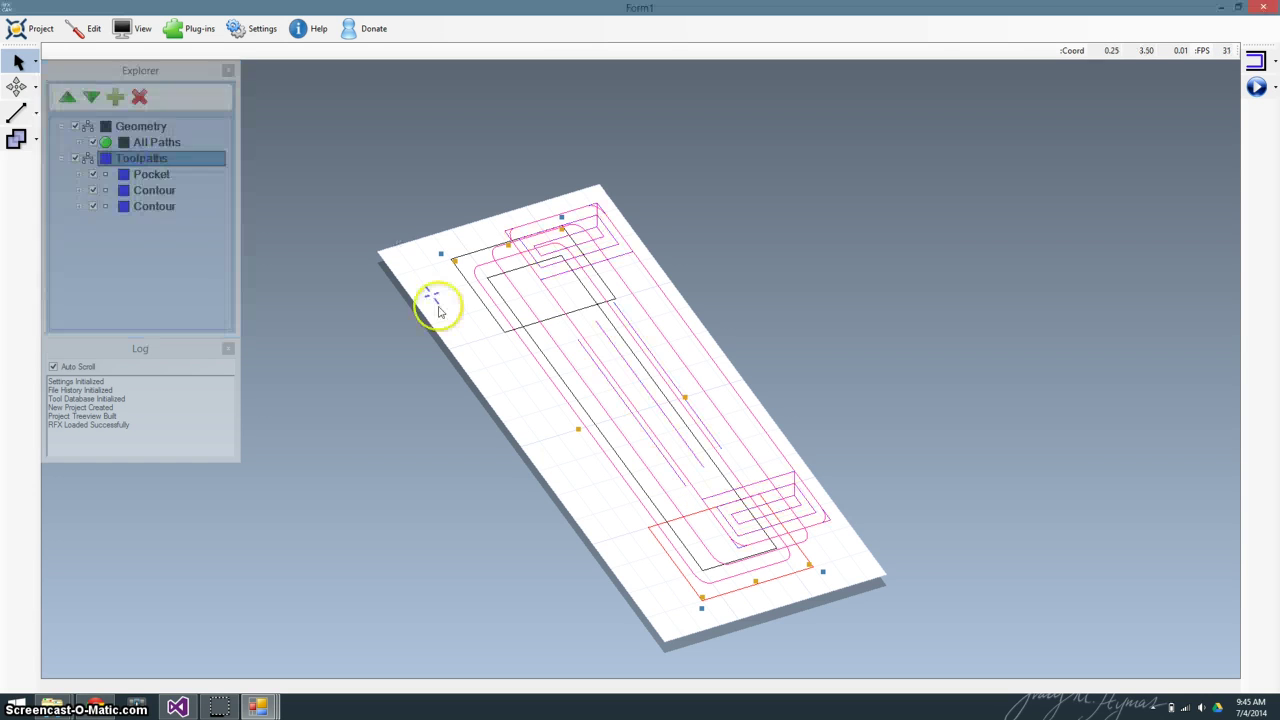
{"action": "left_click", "coordinate": [1000, 209]}
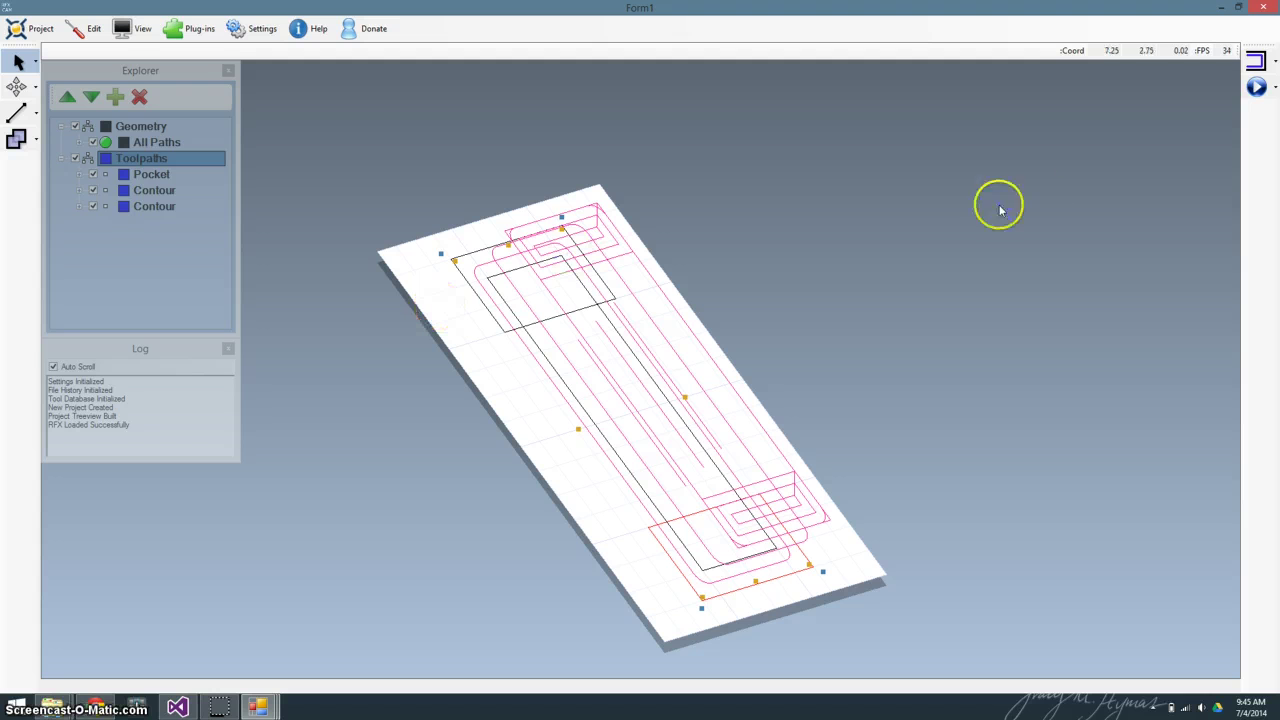
- Open the G-code preview and simulation, viewing the stock from the Top camera
{"action": "left_click", "coordinate": [1256, 90]}
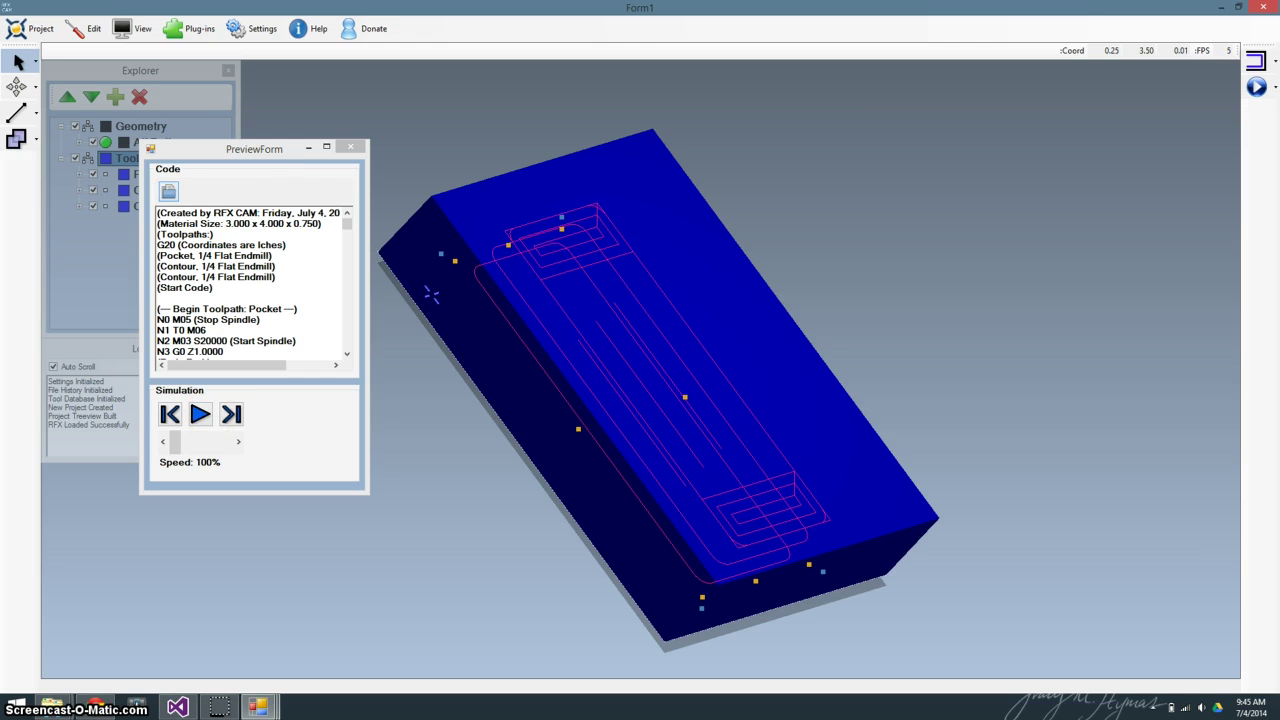
{"action": "left_click", "coordinate": [141, 35]}
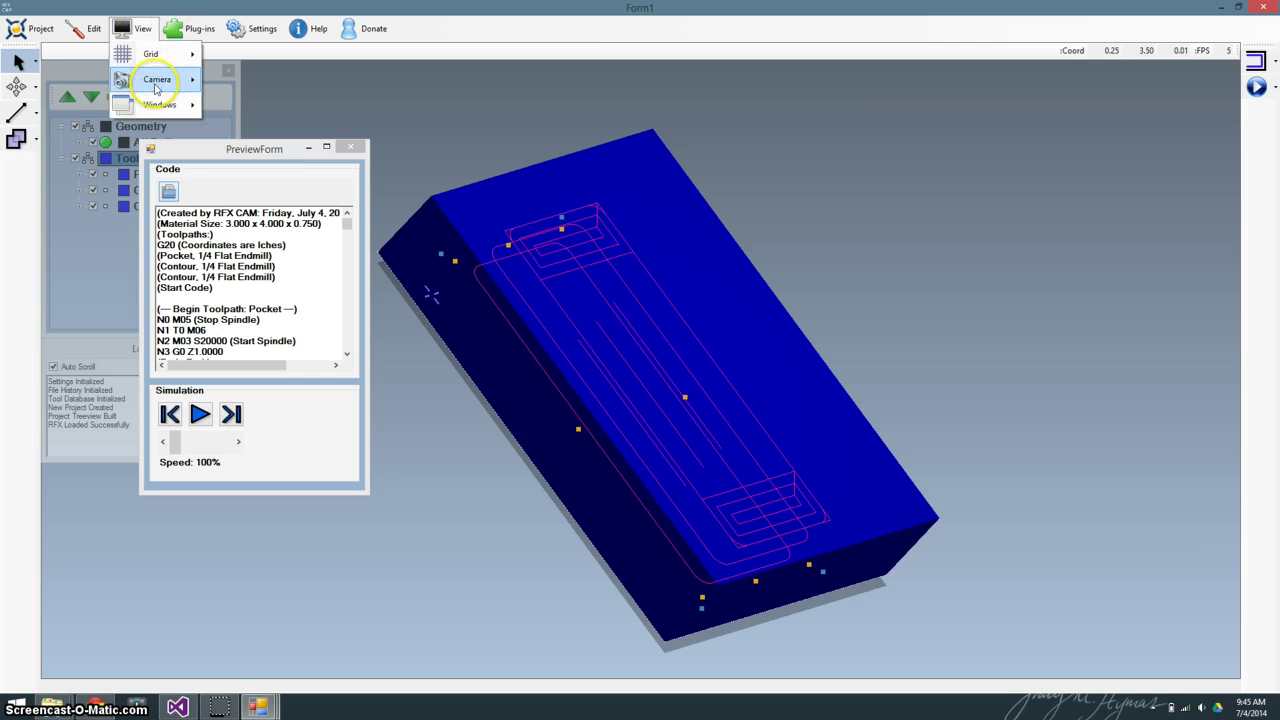
{"action": "mouse_move", "coordinate": [160, 80]}
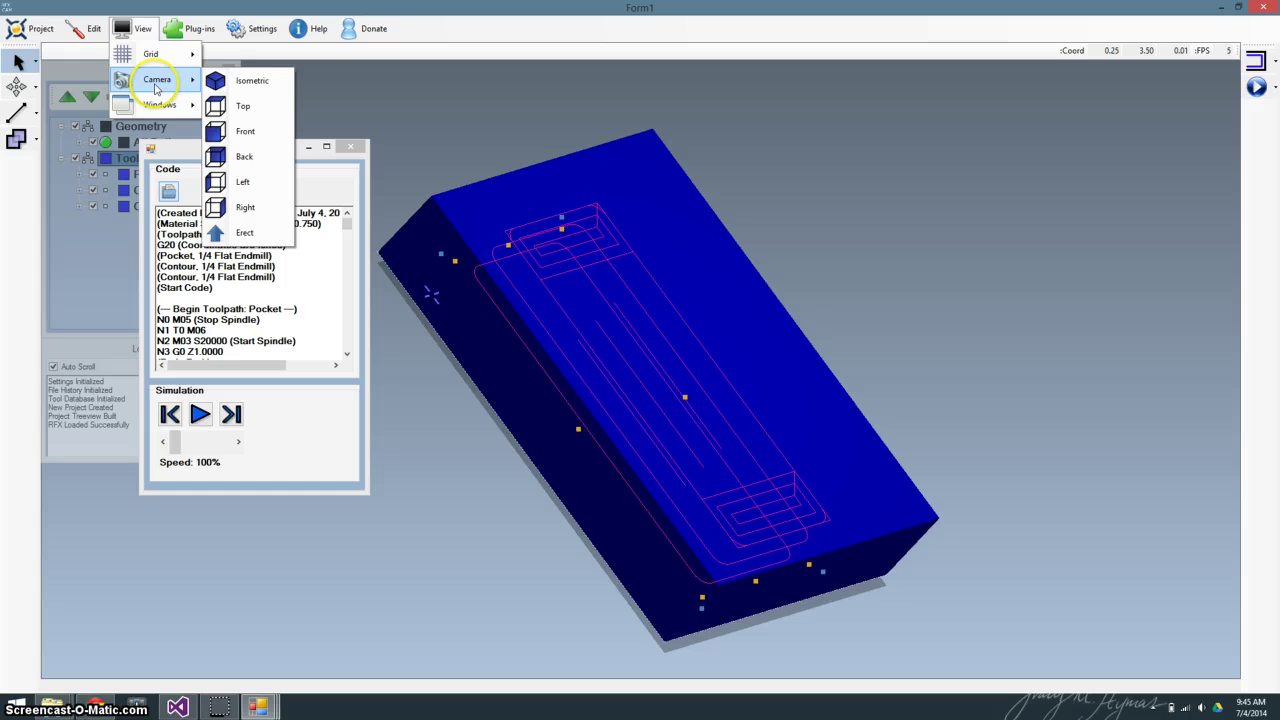
{"action": "left_click", "coordinate": [228, 108]}
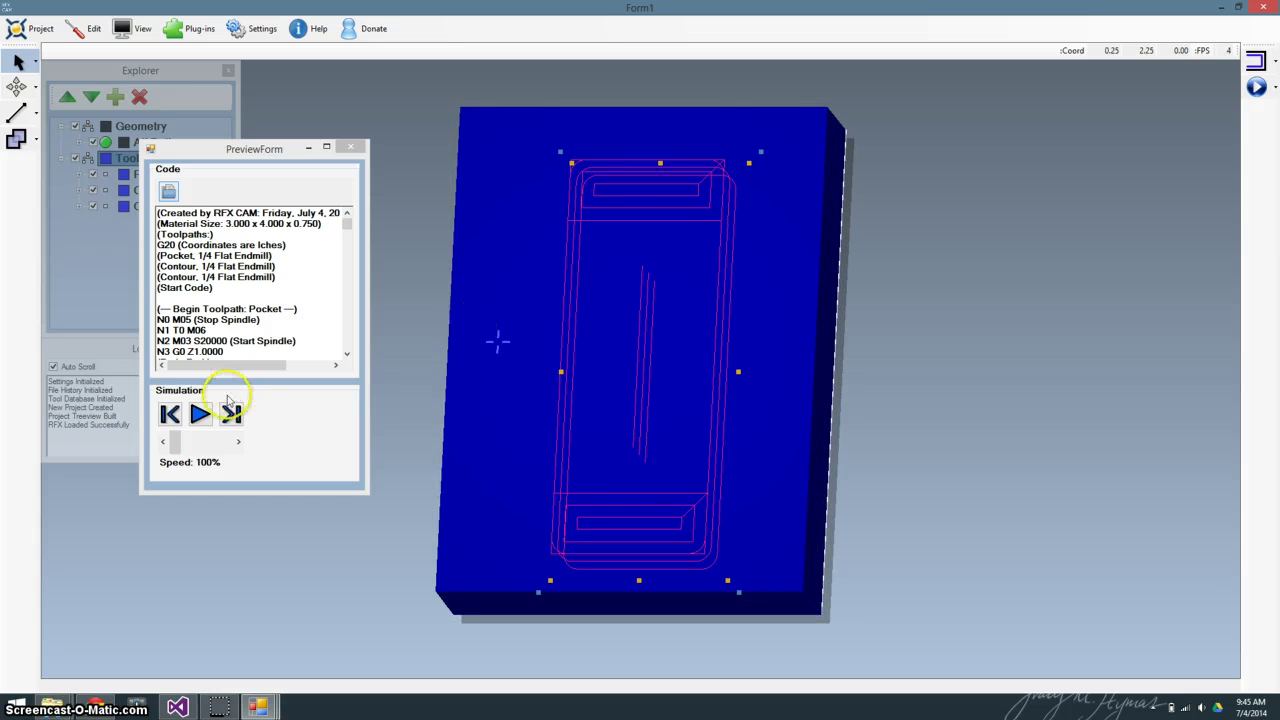
{"action": "left_click_drag", "start_coordinate": [252, 148], "coordinate": [174, 121]}
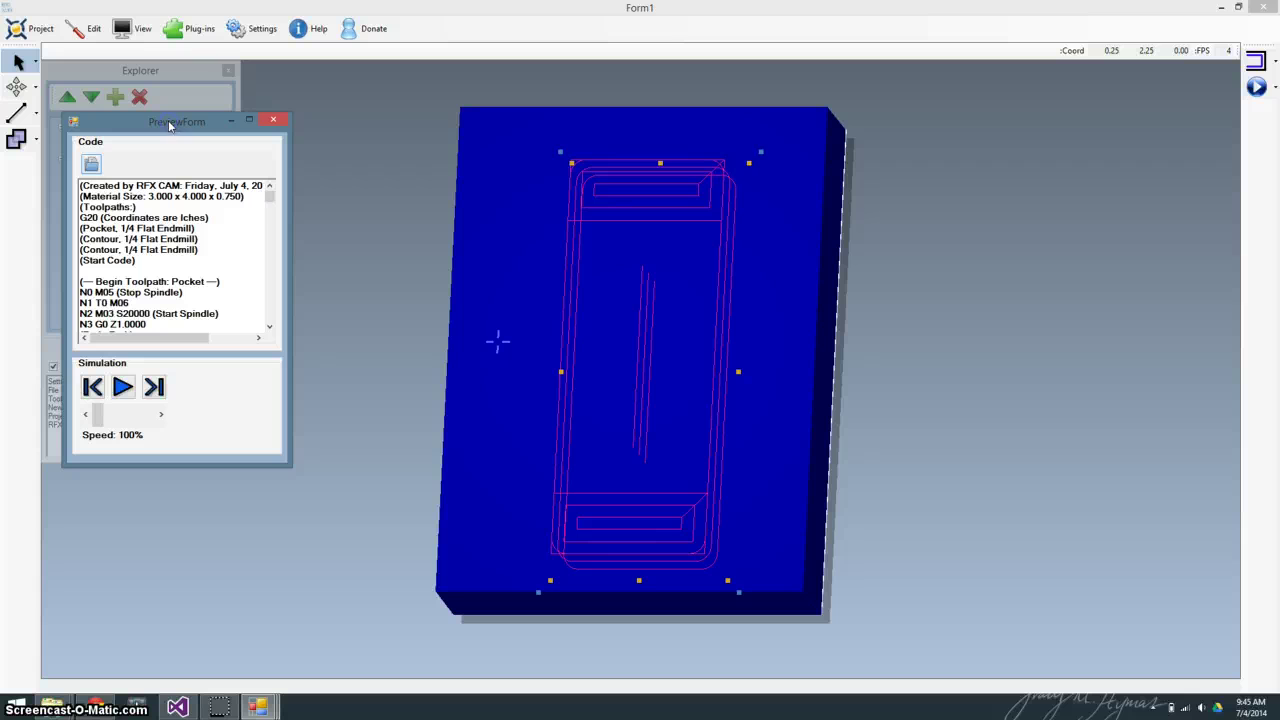
{"action": "left_click", "coordinate": [270, 330]}
{"action": "left_click", "coordinate": [268, 203]}
{"action": "left_click", "coordinate": [81, 196]}
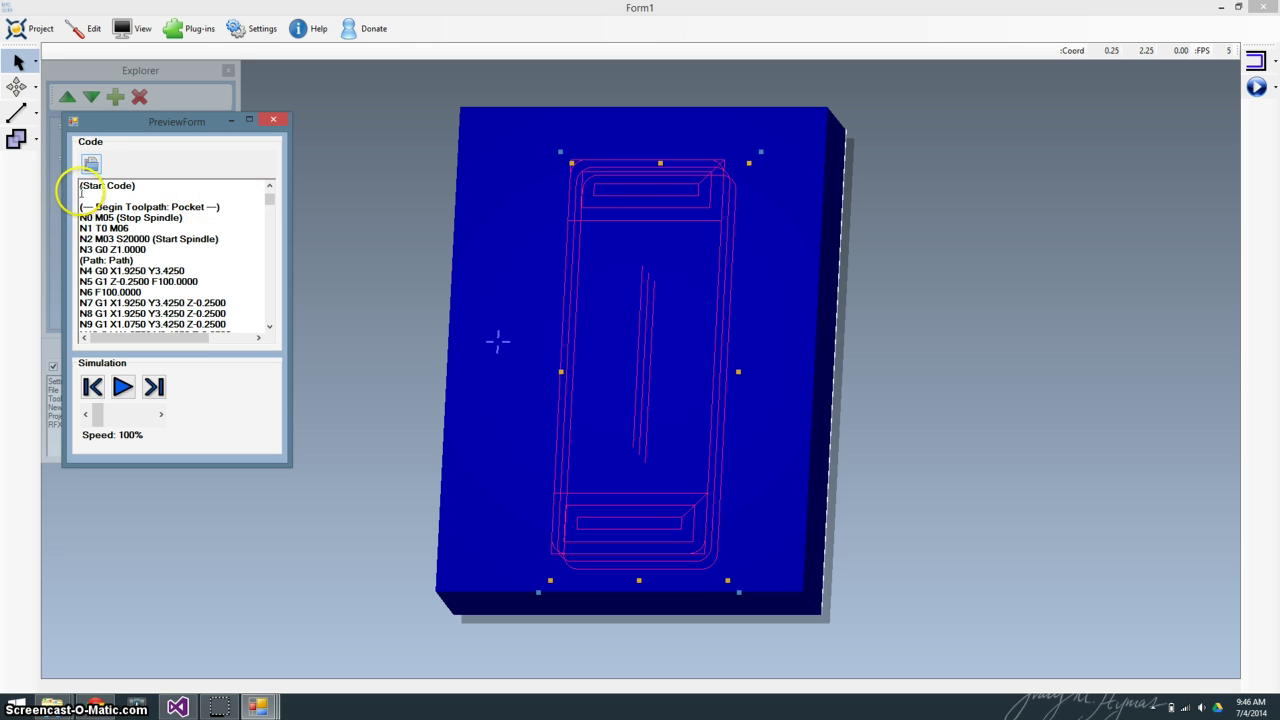
{"action": "left_click", "coordinate": [270, 187]}
{"action": "left_click", "coordinate": [270, 187]}
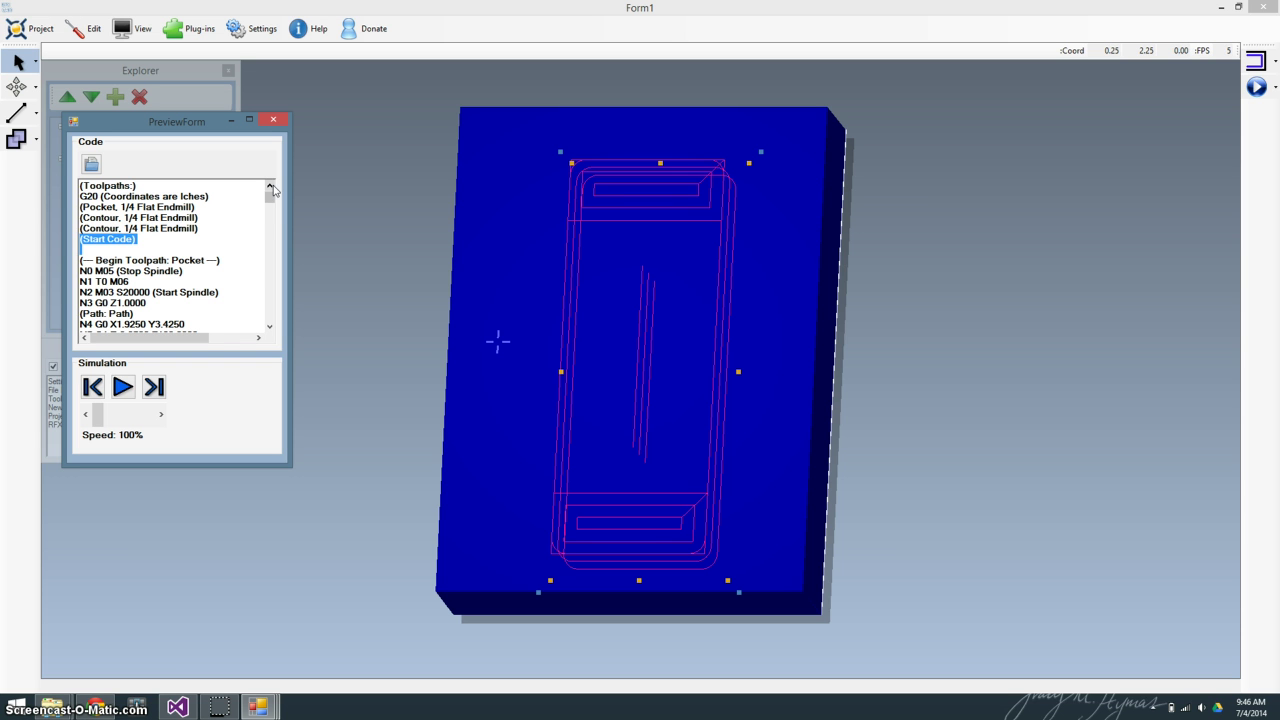
{"action": "left_click", "coordinate": [270, 194]}
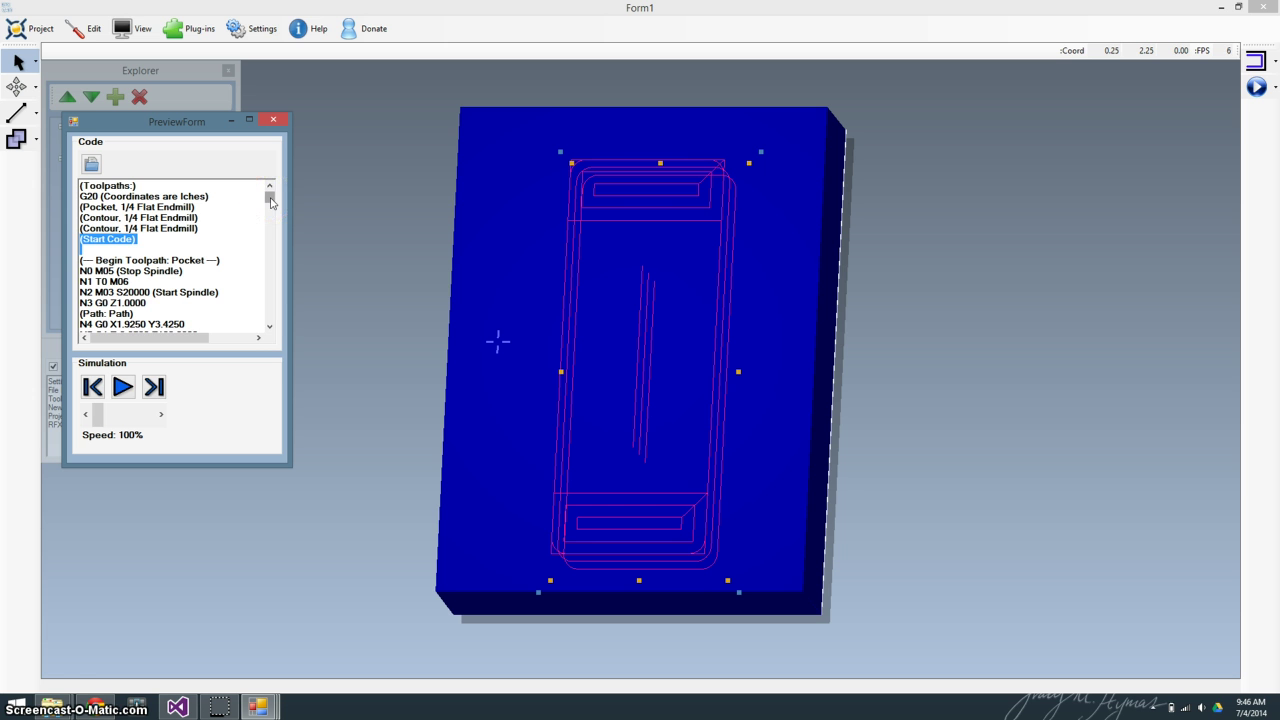
{"action": "left_click_drag", "start_coordinate": [270, 201], "coordinate": [271, 327]}
{"action": "left_click_drag", "start_coordinate": [160, 287], "coordinate": [107, 286]}
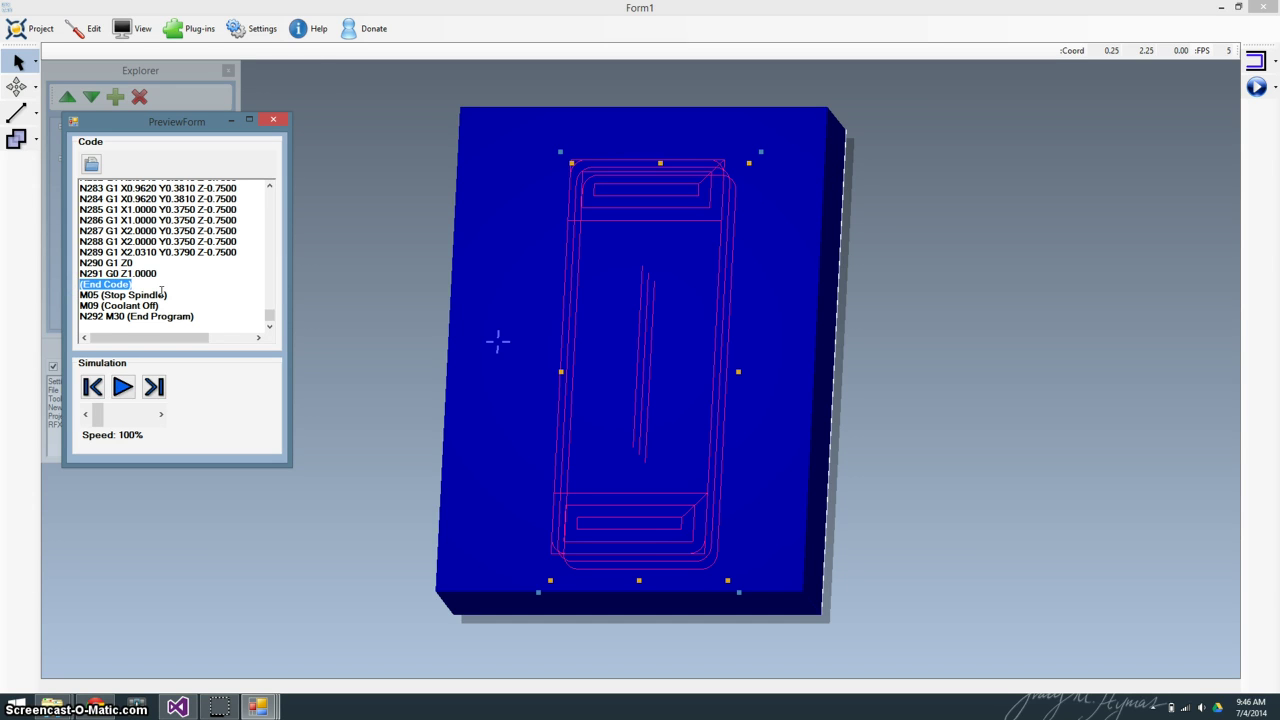
{"action": "left_click", "coordinate": [254, 28]}
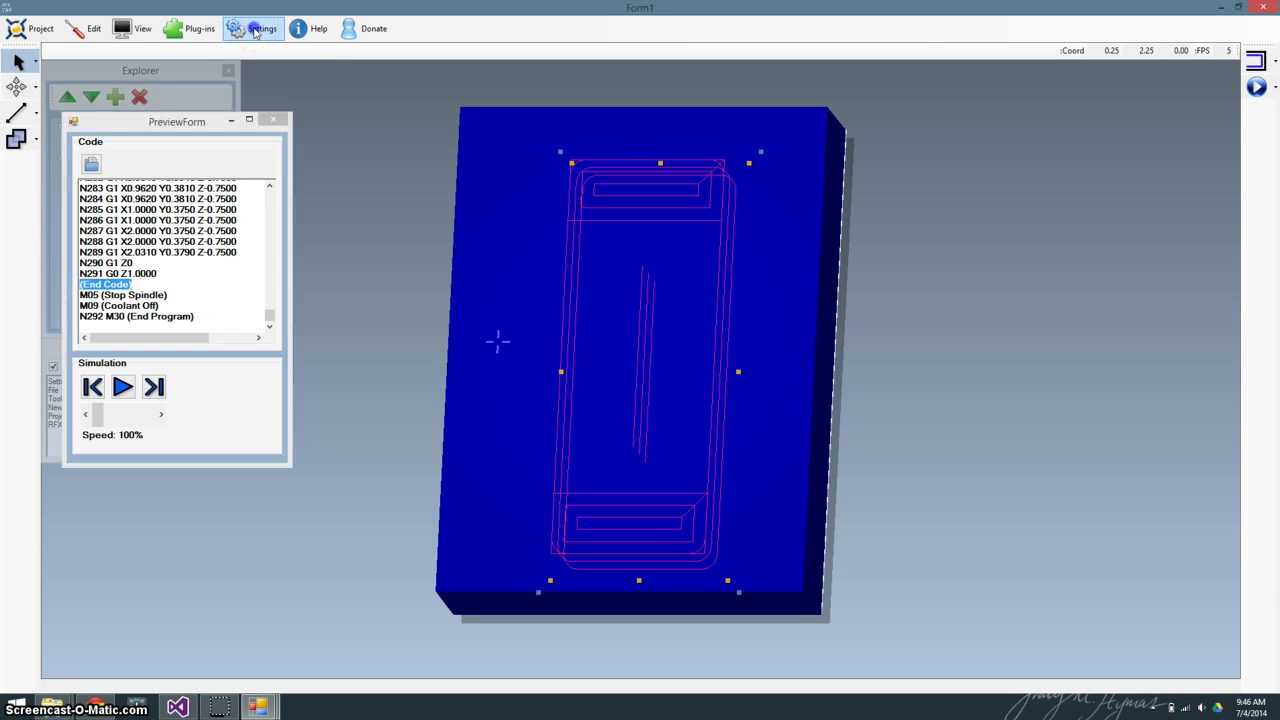
{"action": "left_click", "coordinate": [185, 123]}
{"action": "left_click_drag", "start_coordinate": [269, 317], "coordinate": [266, 182]}
- Simulate the cut at 2403% speed with toolpath lines hidden, then tilt the view to inspect it
{"action": "left_click", "coordinate": [189, 187]}
{"action": "left_click", "coordinate": [123, 388]}
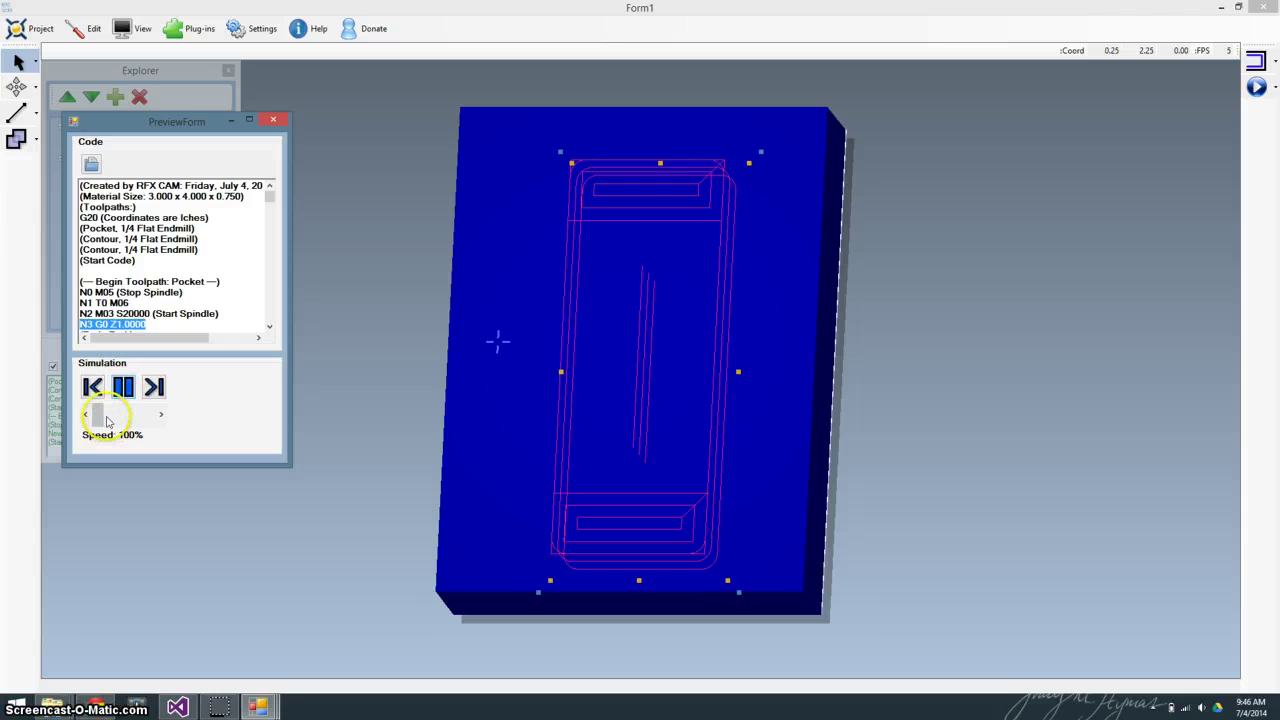
{"action": "left_click_drag", "start_coordinate": [111, 421], "coordinate": [114, 423]}
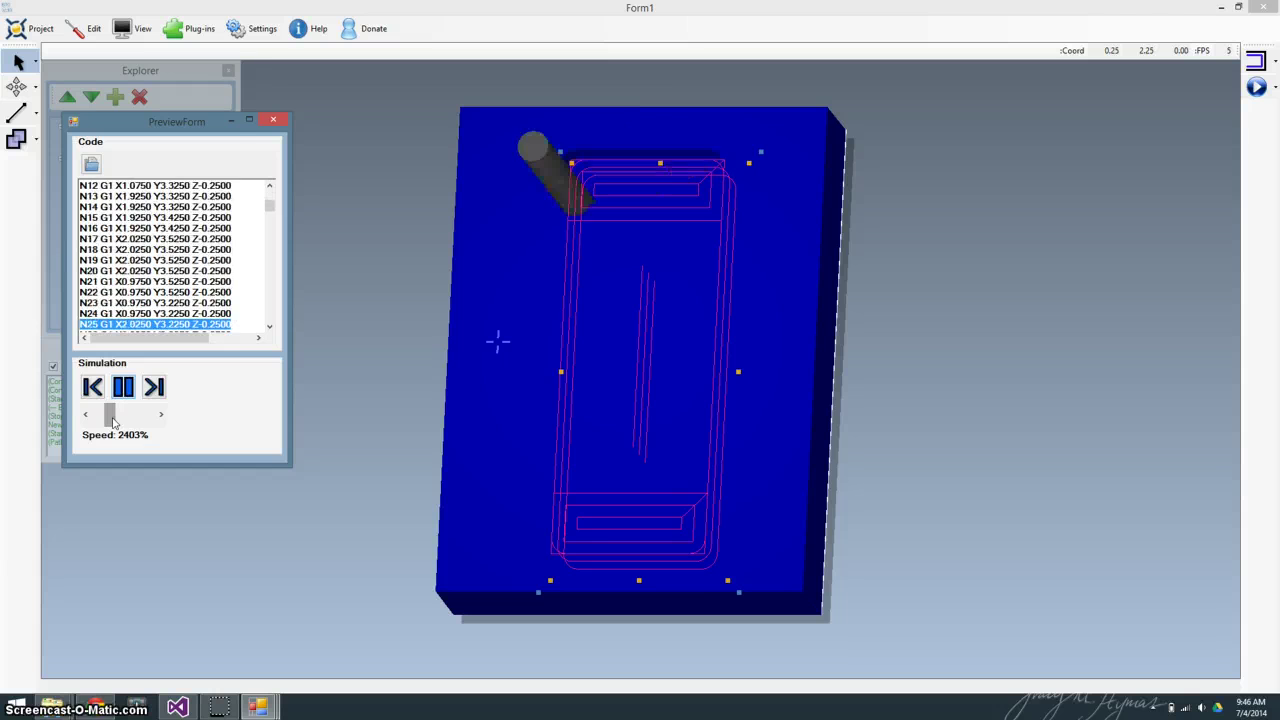
{"action": "left_click", "coordinate": [162, 72]}
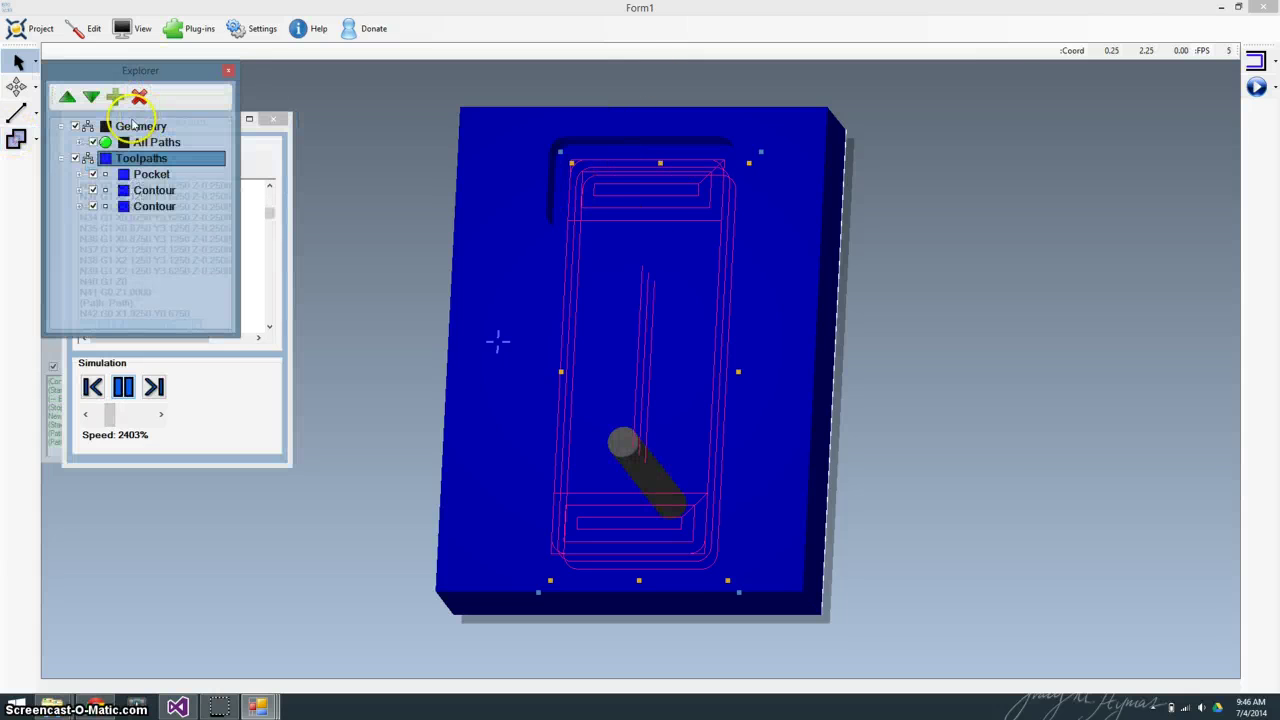
{"action": "left_click", "coordinate": [75, 158]}
{"action": "left_click", "coordinate": [200, 124]}
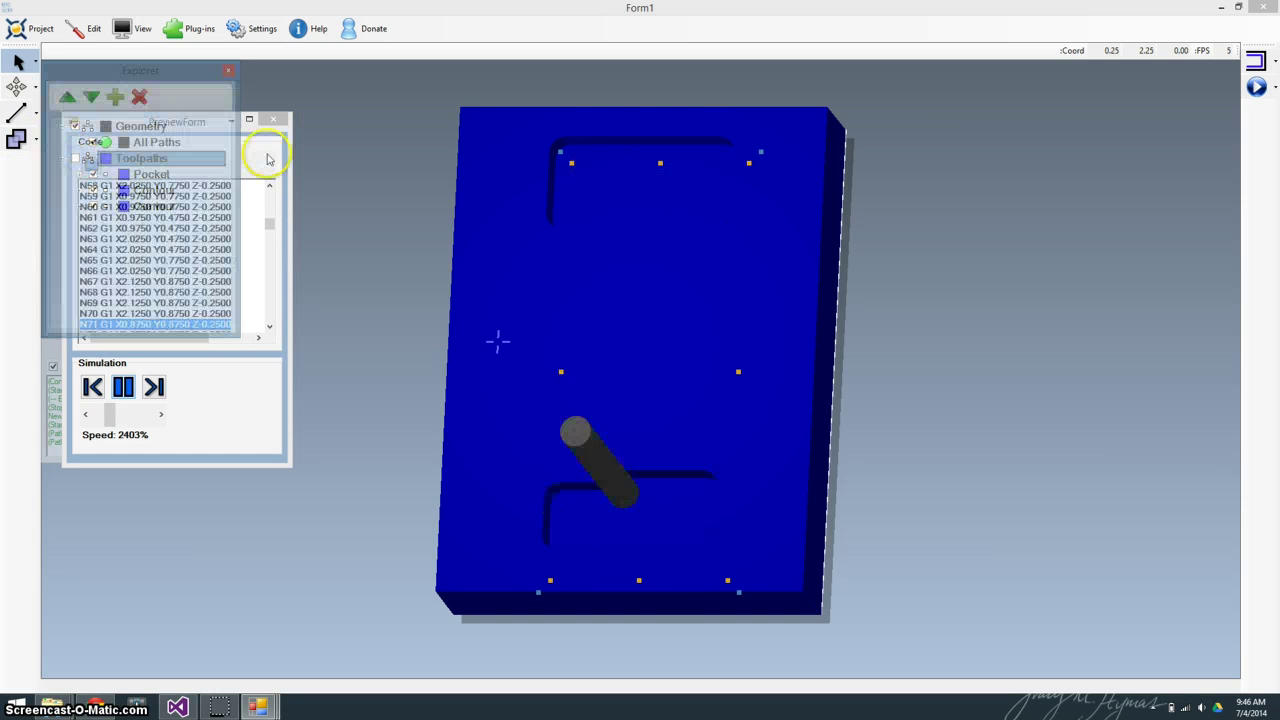
{"action": "left_click", "coordinate": [112, 418]}
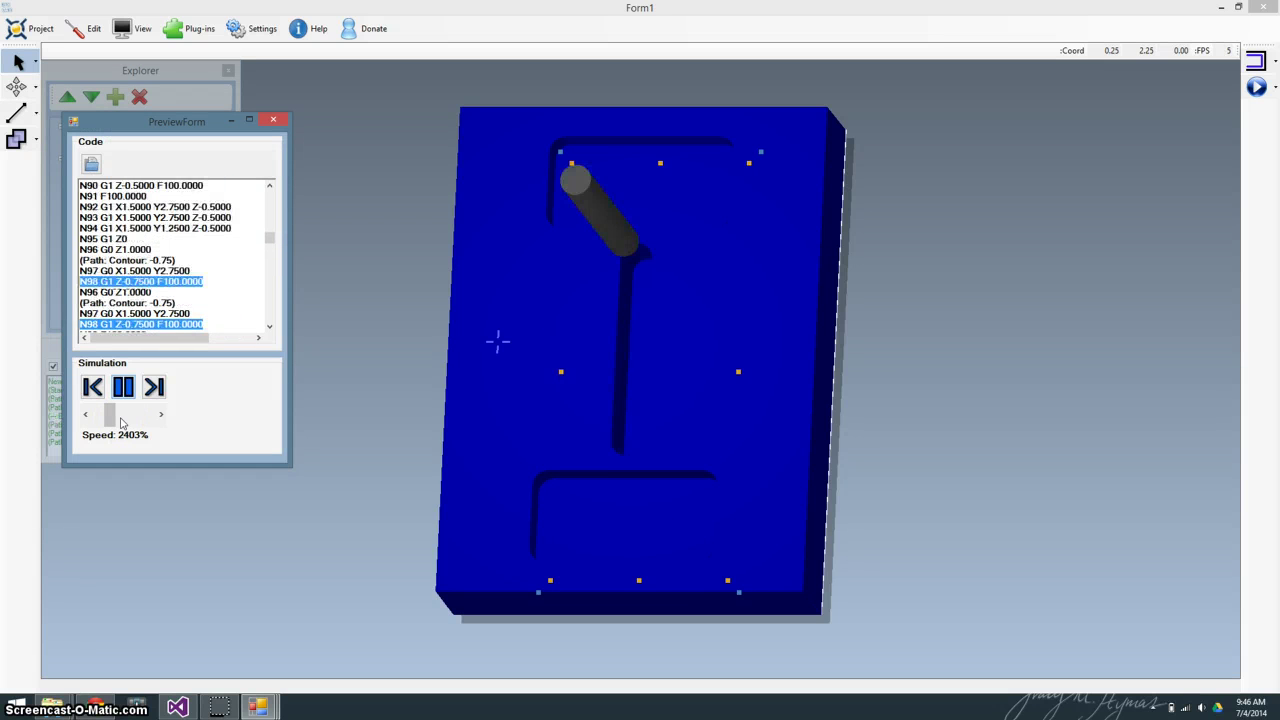
{"action": "left_click", "coordinate": [113, 418]}
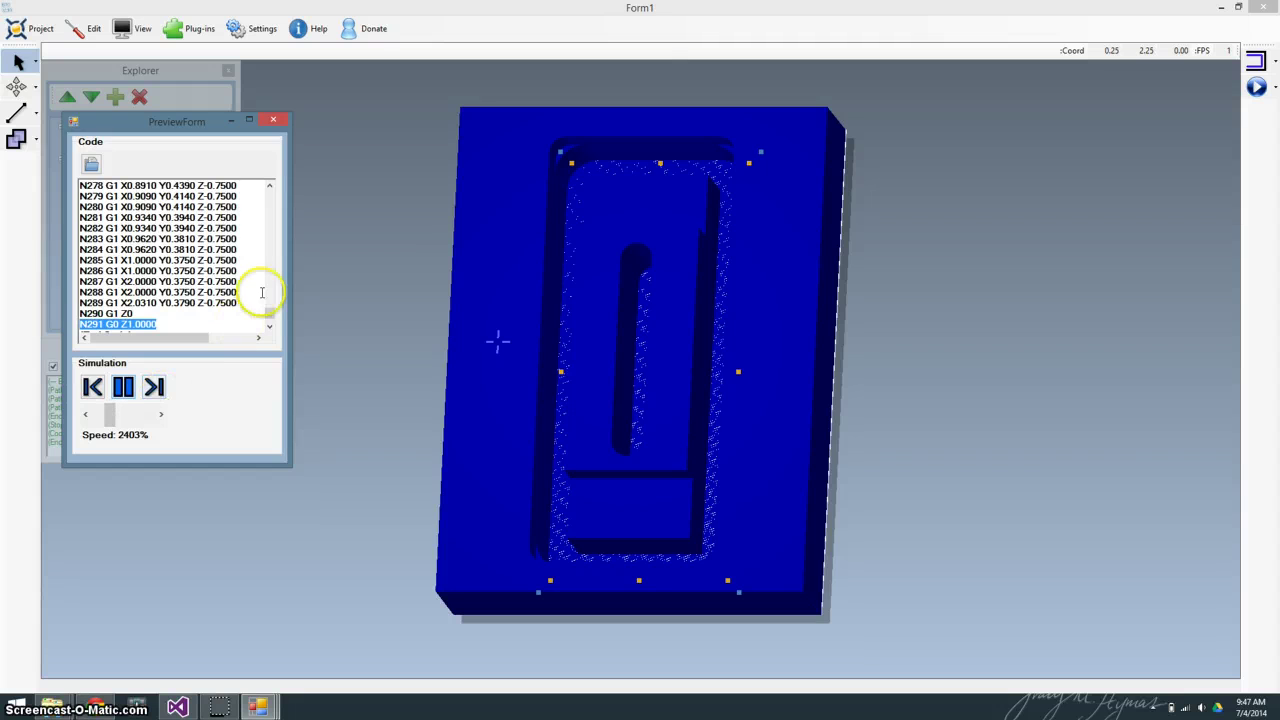
{"action": "left_click", "coordinate": [354, 277]}
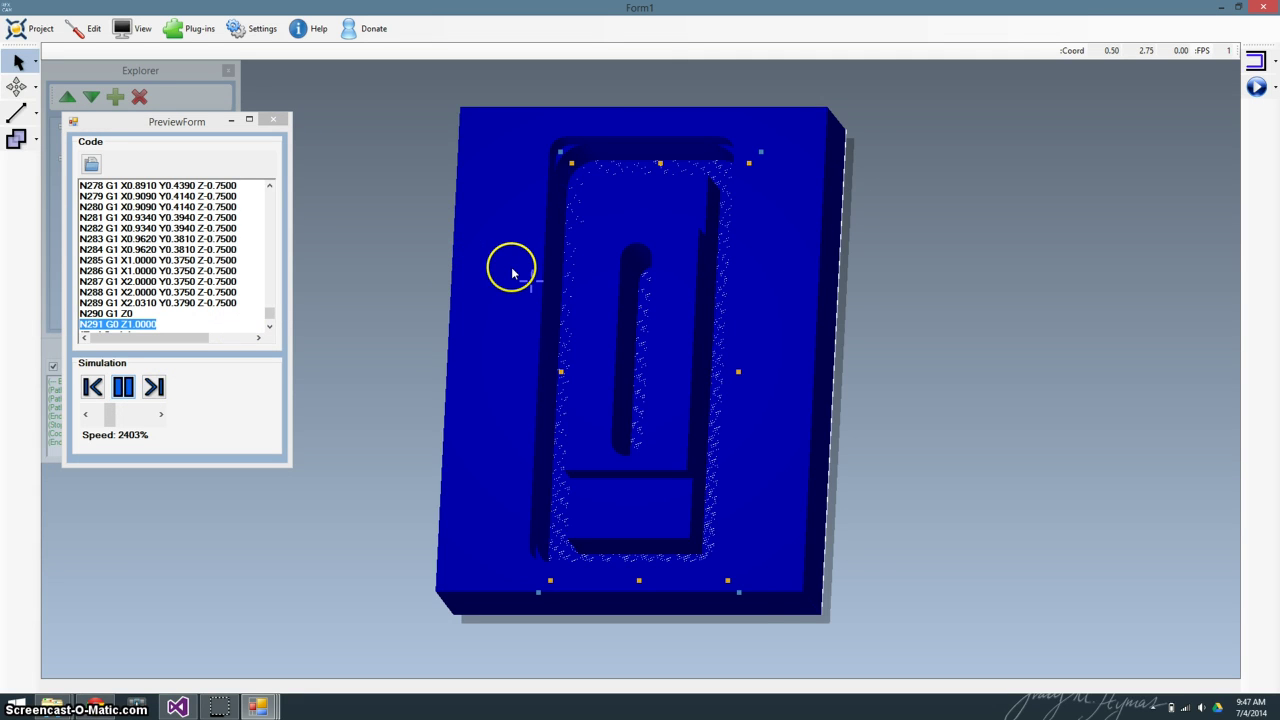
{"action": "left_click_drag", "start_coordinate": [531, 274], "coordinate": [485, 329]}
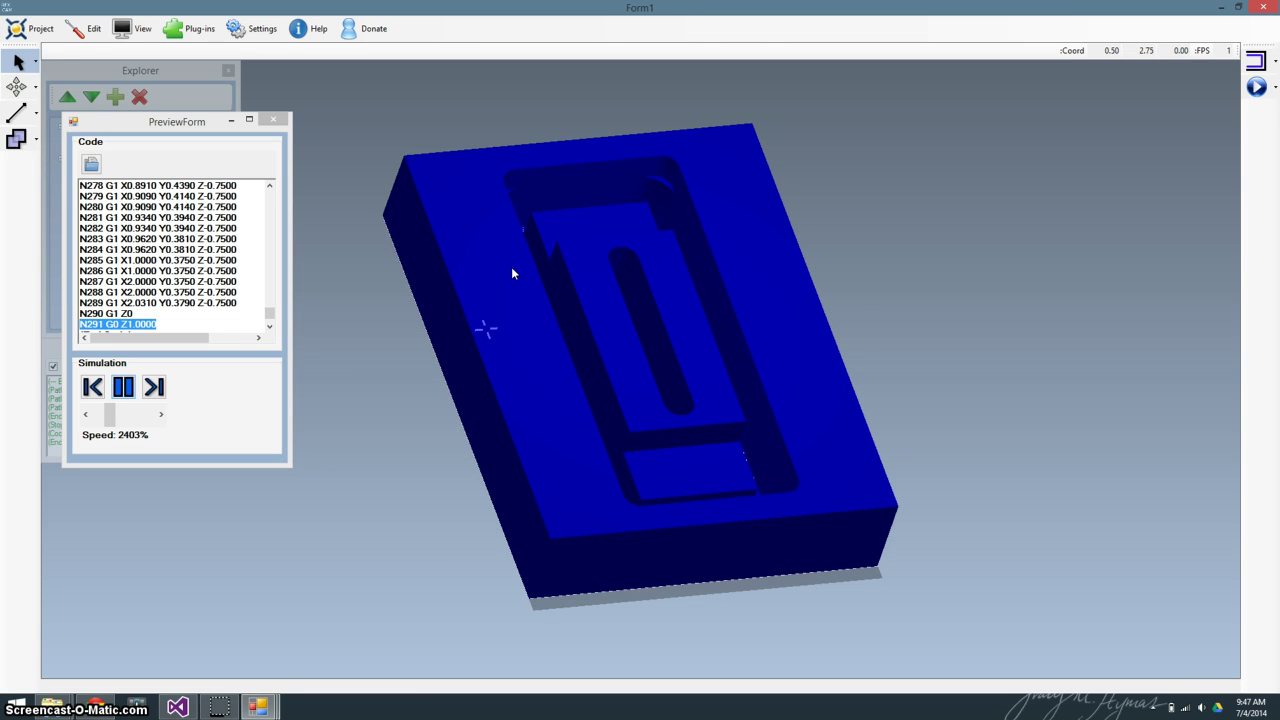
- Close the preview and show the magenta toolpaths on the stock again
{"action": "left_click", "coordinate": [274, 119]}
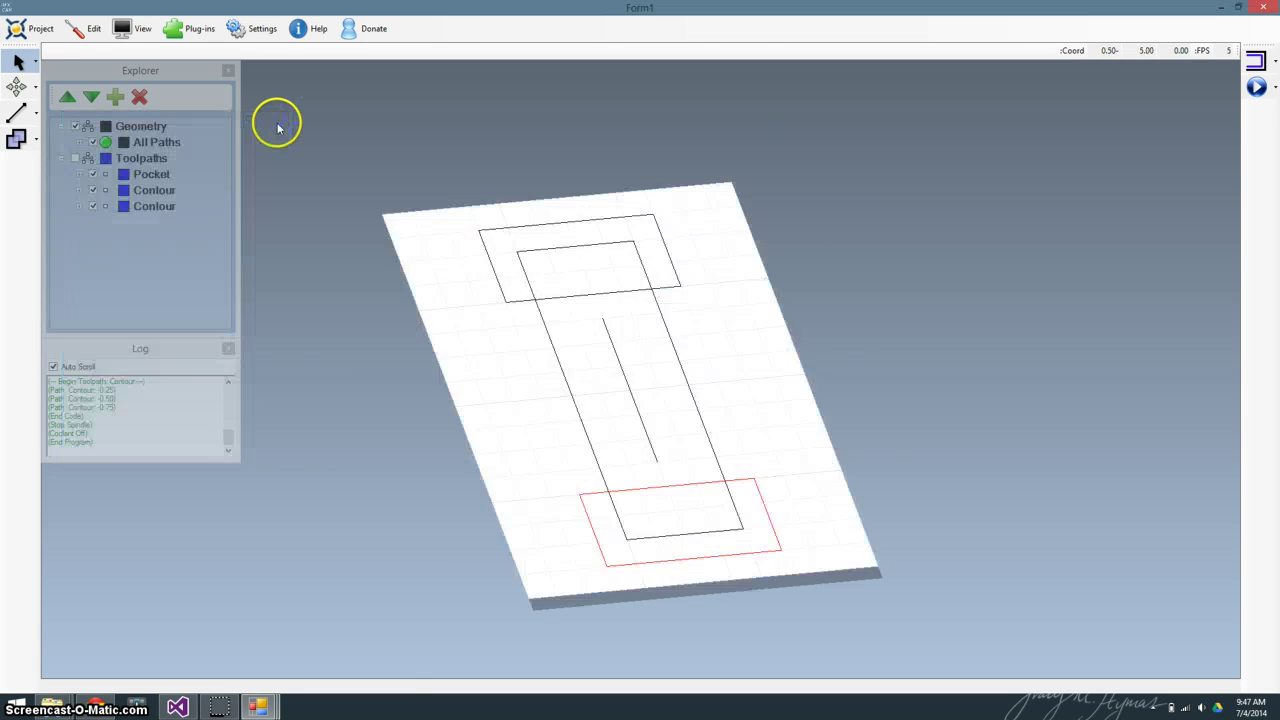
{"action": "left_click", "coordinate": [140, 160]}
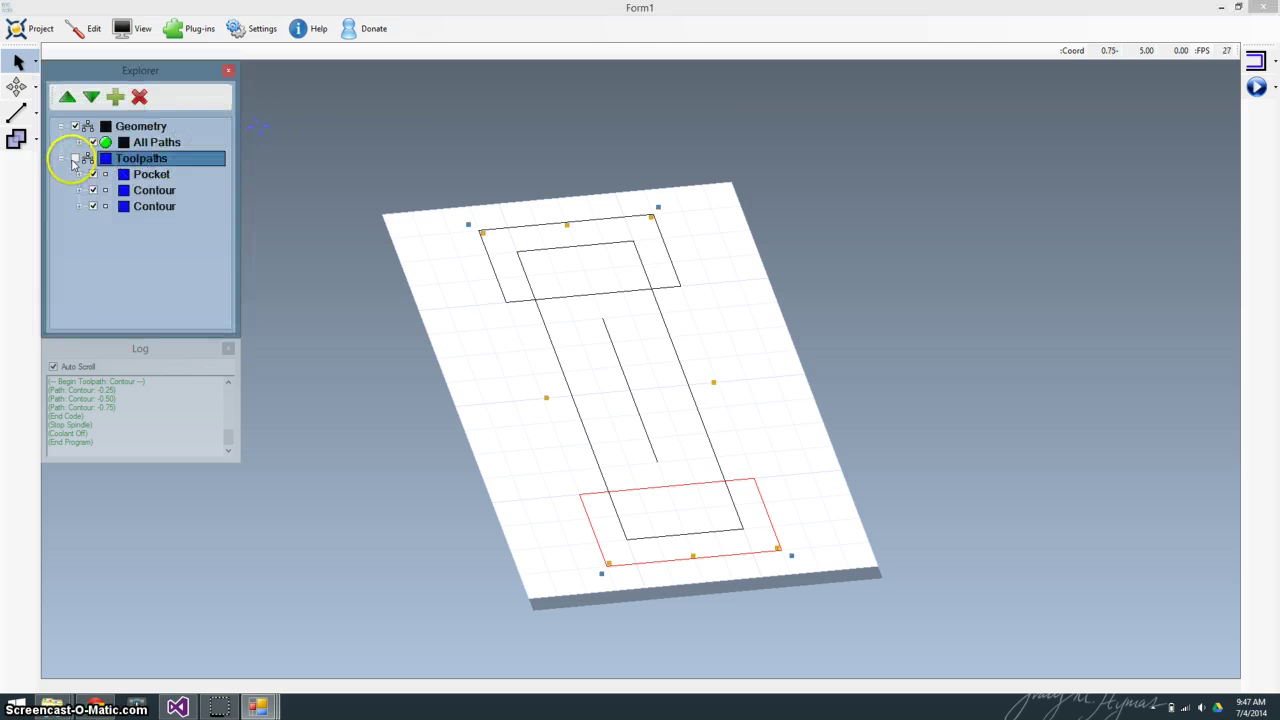
{"action": "left_click", "coordinate": [75, 159]}
{"action": "left_click", "coordinate": [75, 159]}
{"action": "left_click", "coordinate": [75, 159]}
{"action": "left_click", "coordinate": [75, 159]}
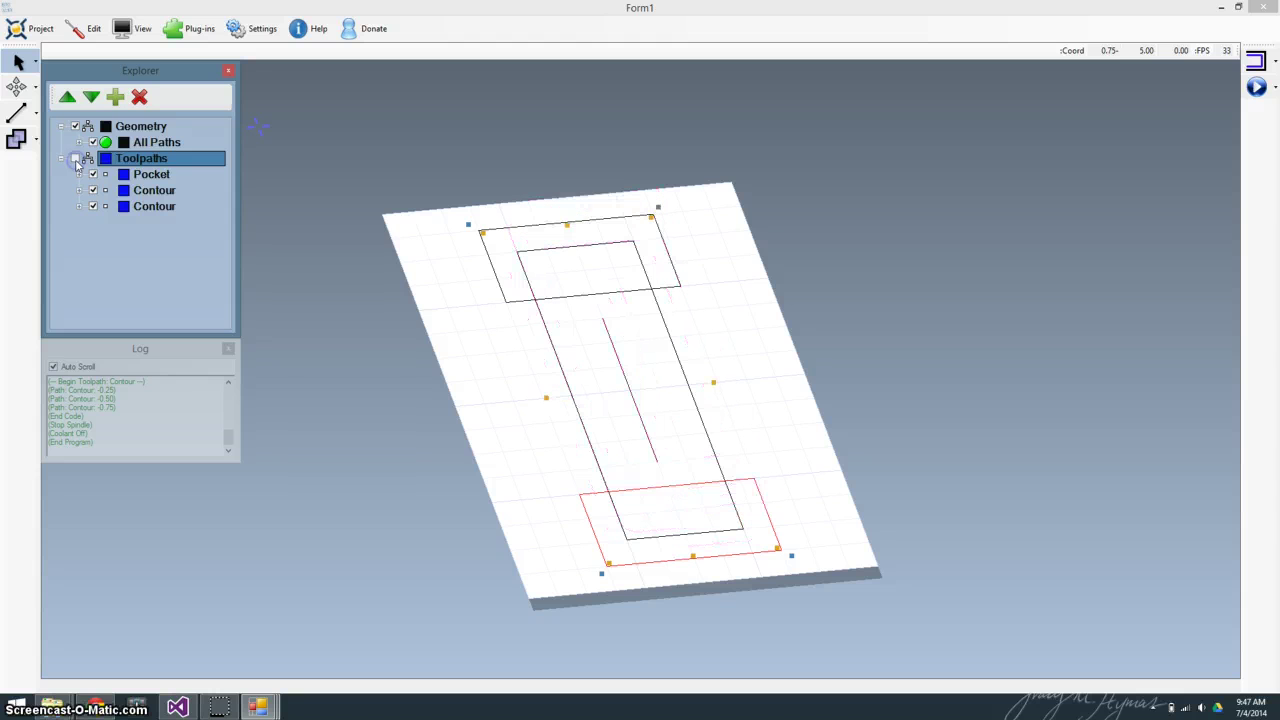
{"action": "left_click", "coordinate": [75, 159]}
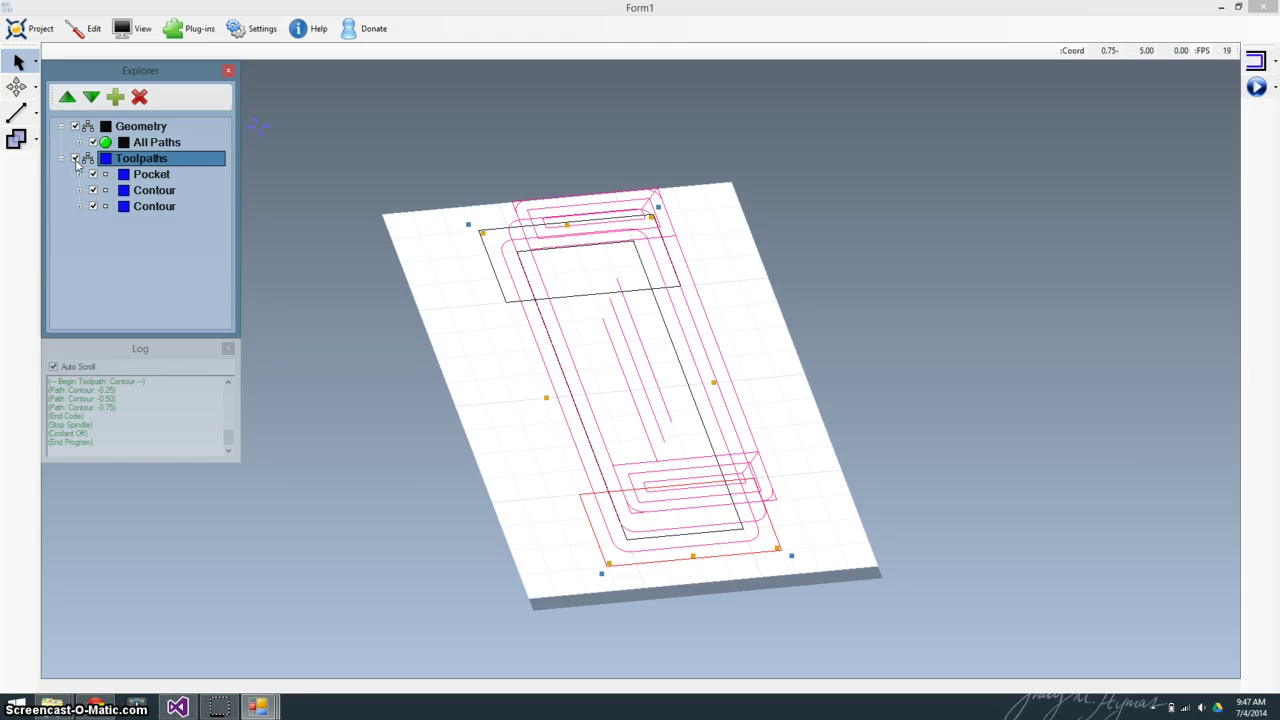
{"action": "left_click", "coordinate": [428, 243]}
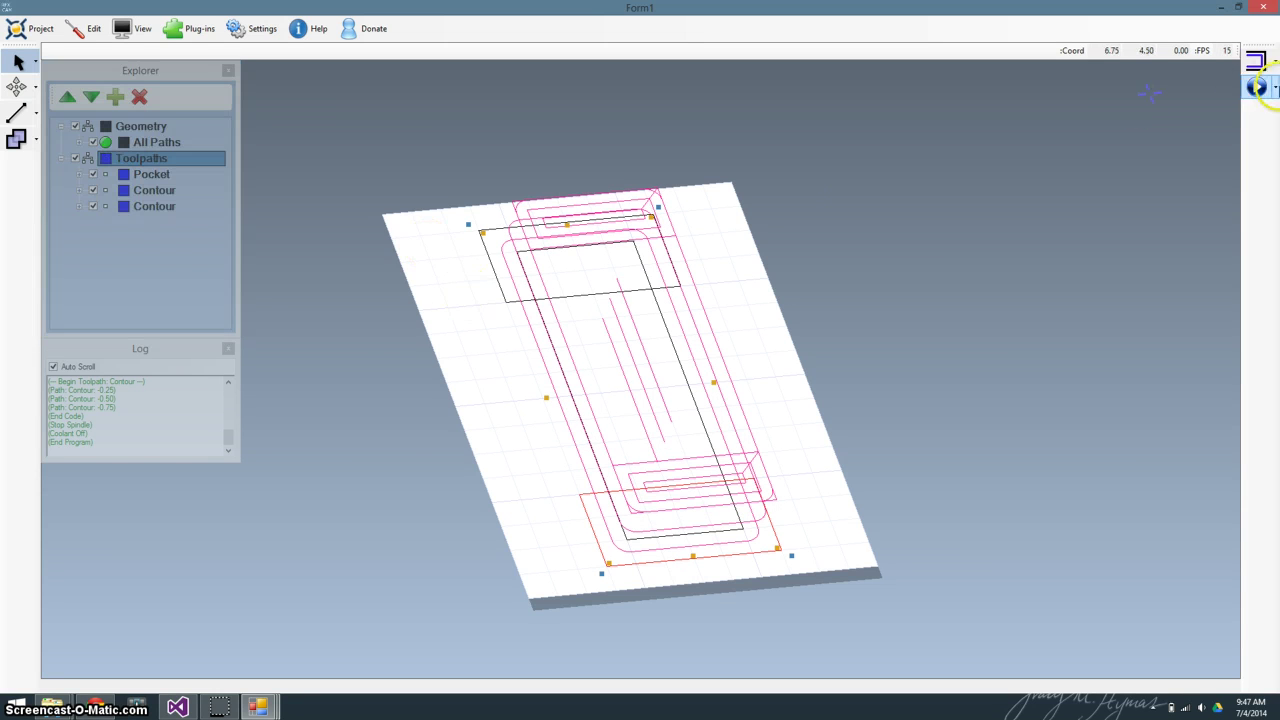
- Export the G-code and save it as 'Clamp' on the Desktop
{"action": "left_click", "coordinate": [1275, 90]}
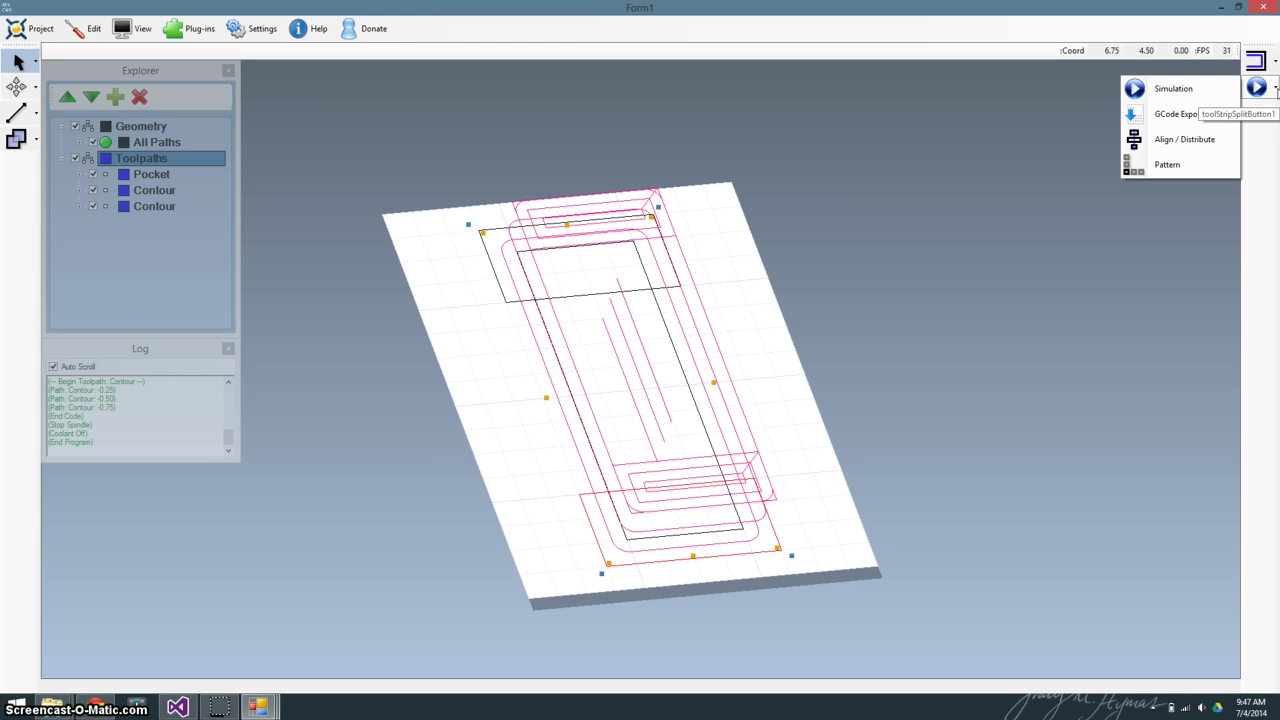
{"action": "left_click", "coordinate": [1168, 115]}
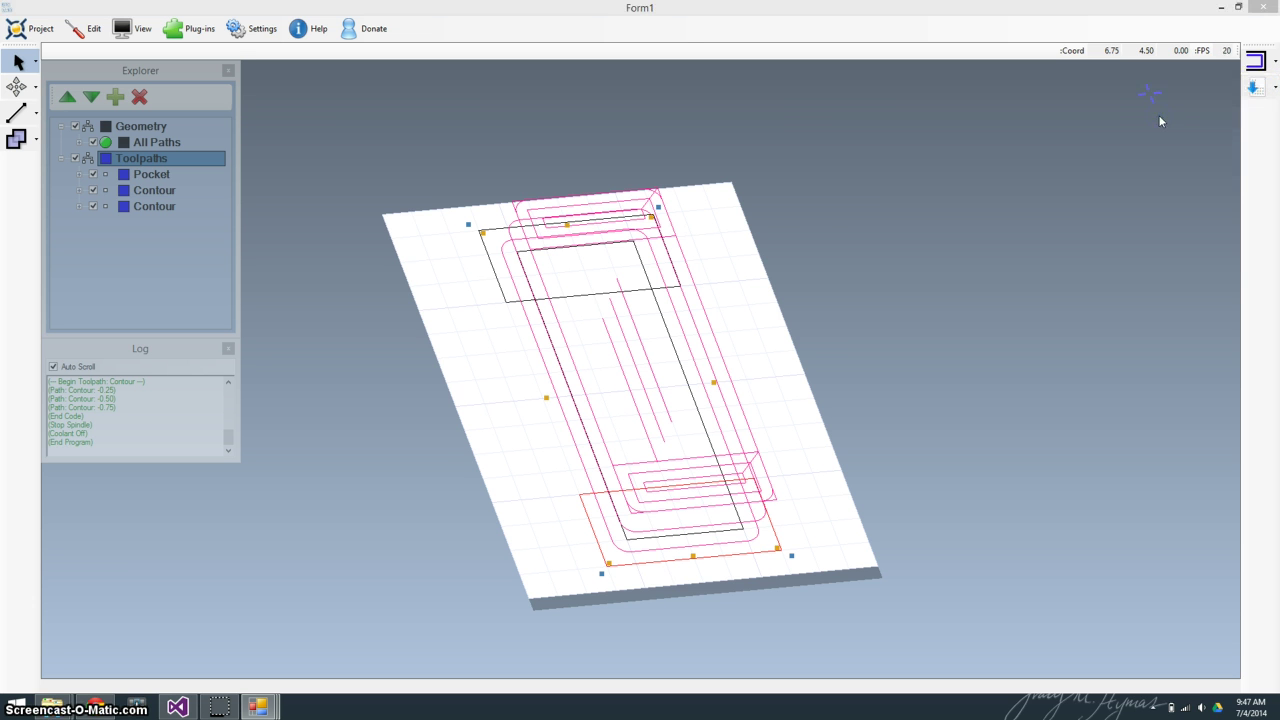
{"action": "type", "text": "To"}
{"action": "key", "text": "BackSpace"}
{"action": "key", "text": "BackSpace"}
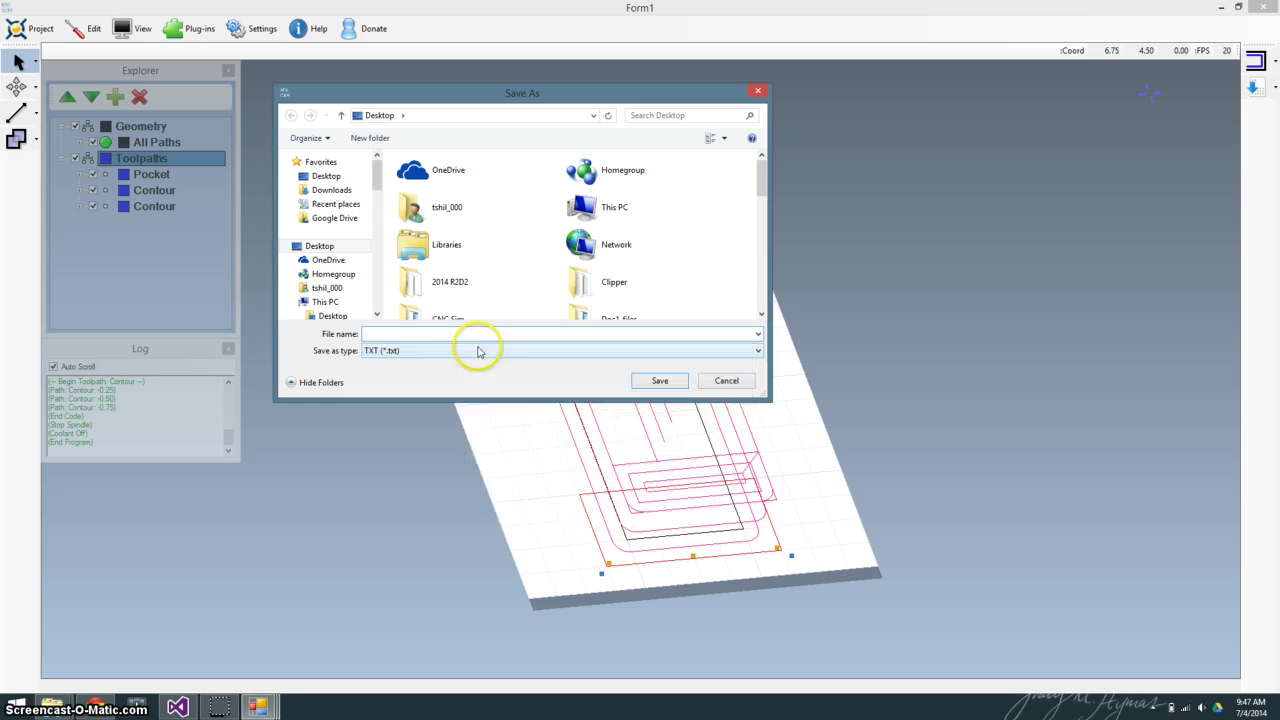
{"action": "type", "text": "Clamp"}
{"action": "left_click", "coordinate": [658, 380]}
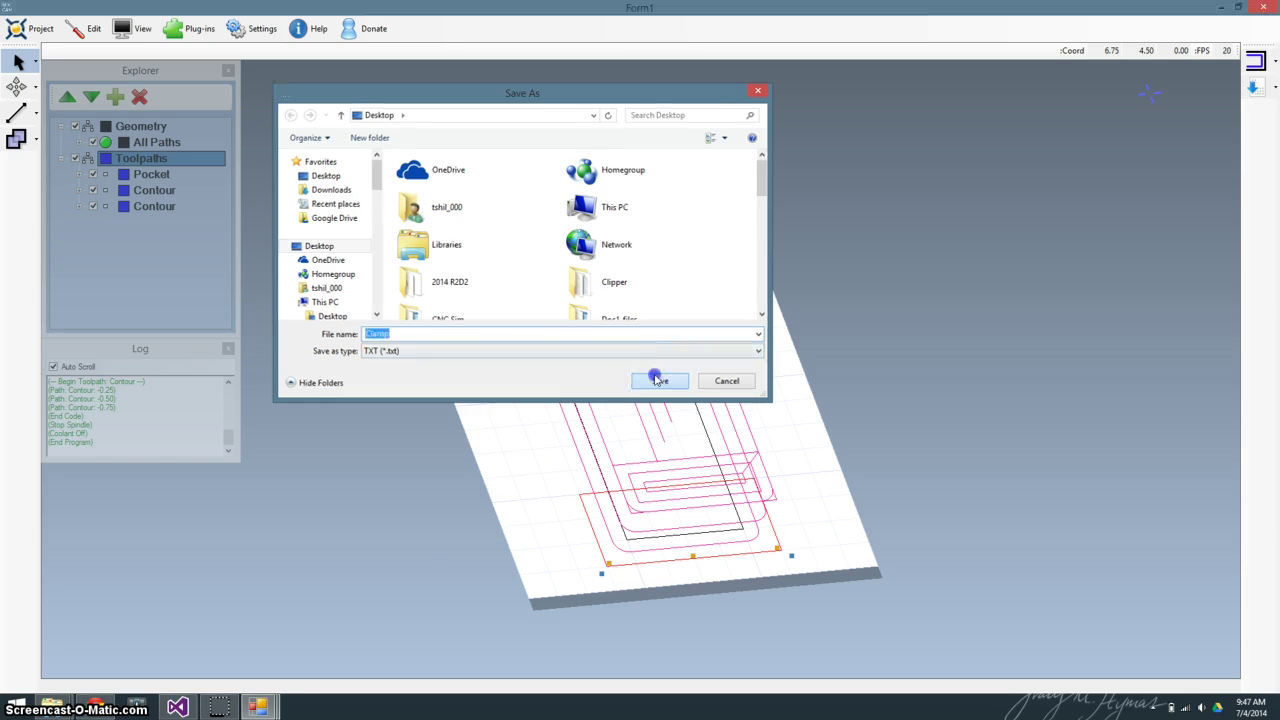
{"action": "left_click", "coordinate": [823, 206]}
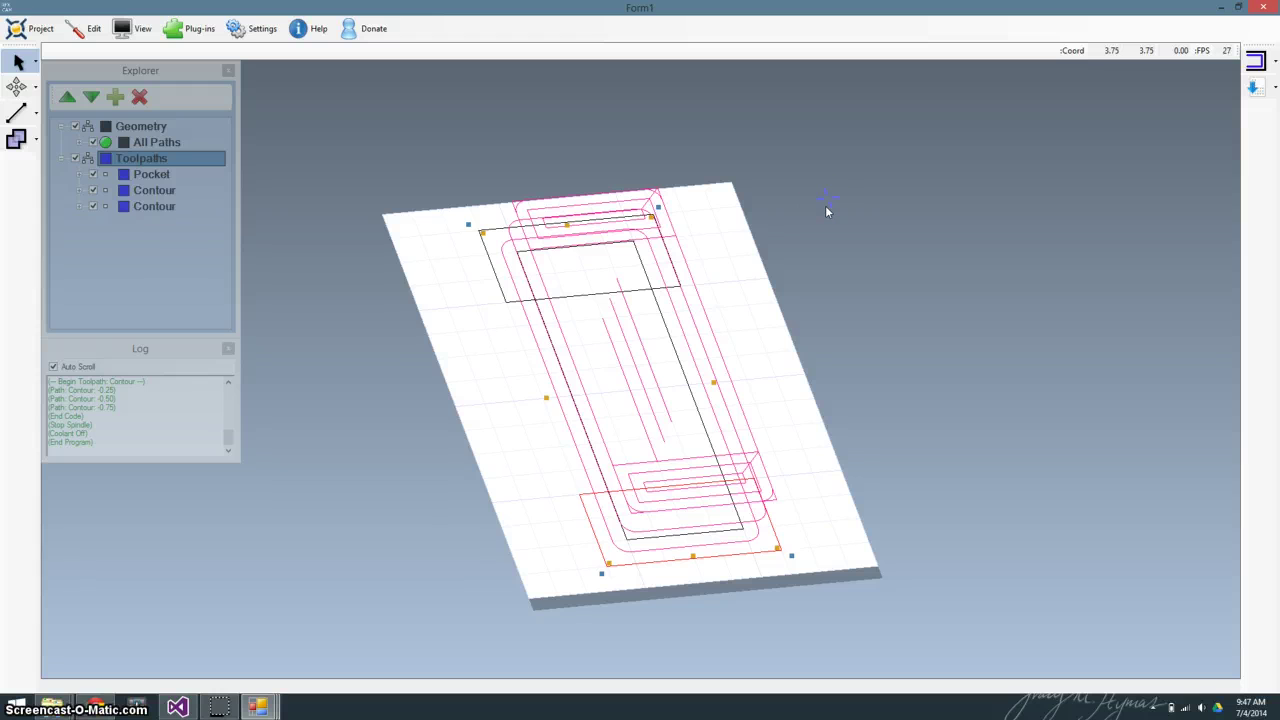